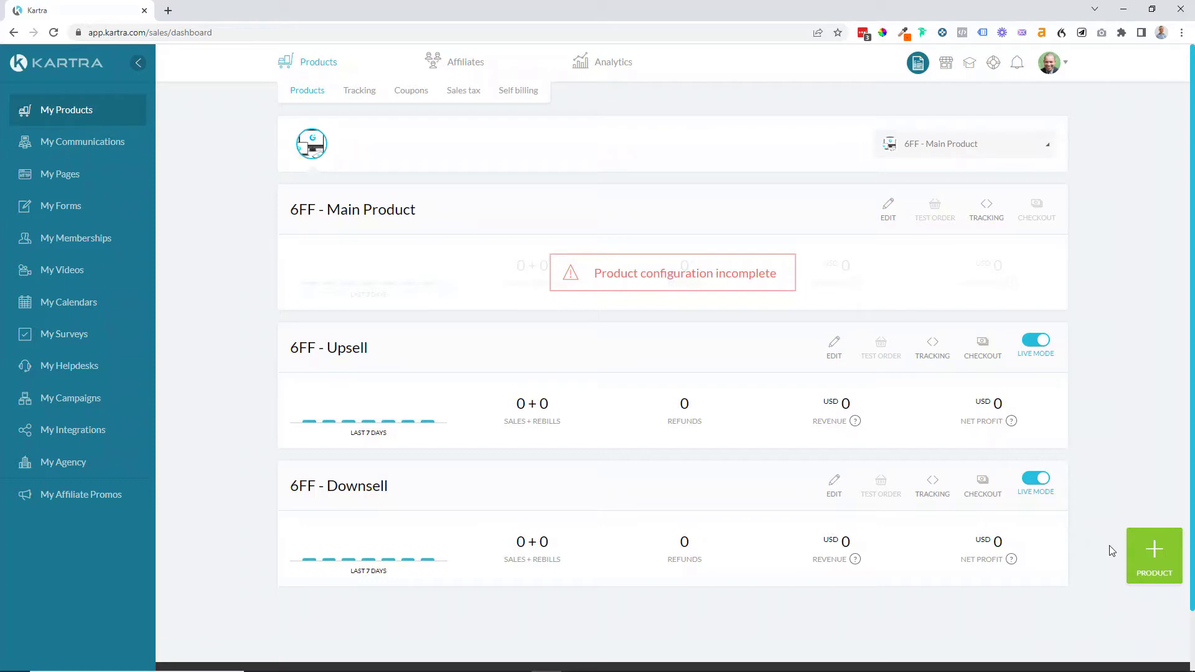
- Create a new main product with the internal name "Course Example"
left_click(1156, 554)
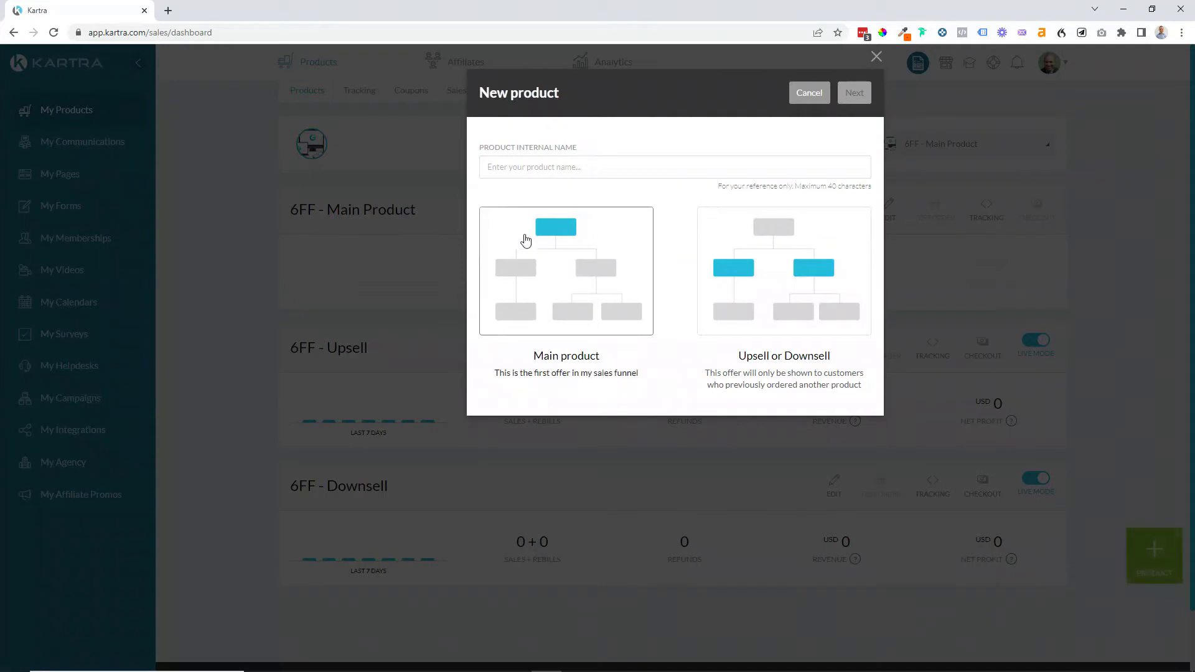
left_click(570, 169)
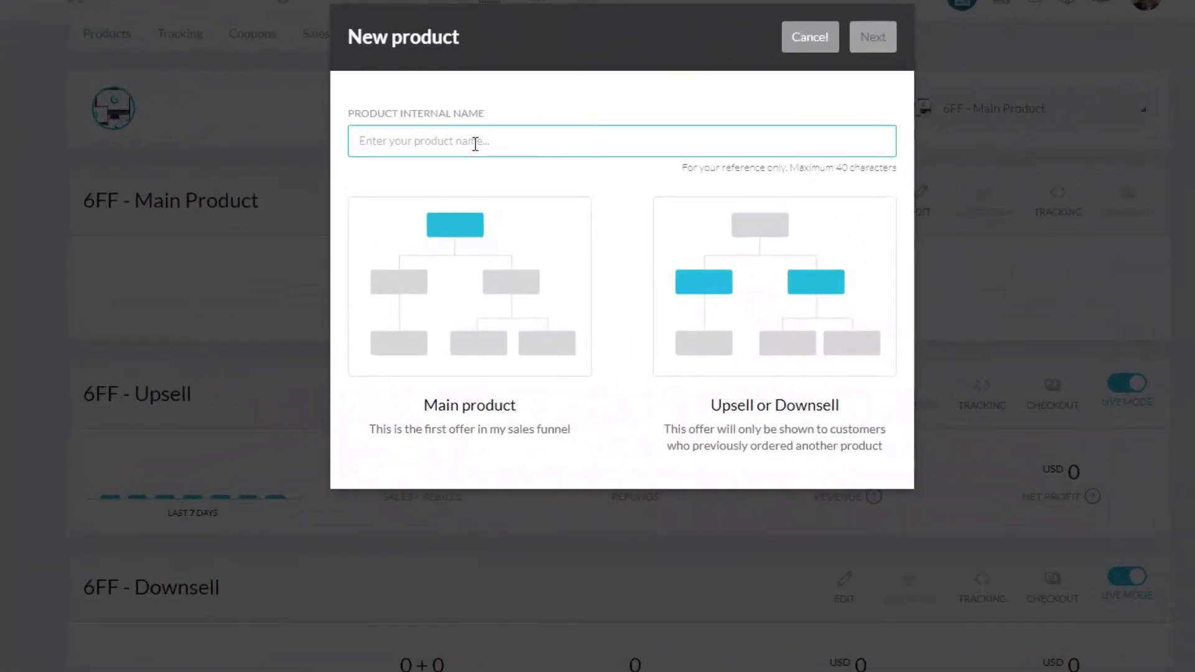
type("C")
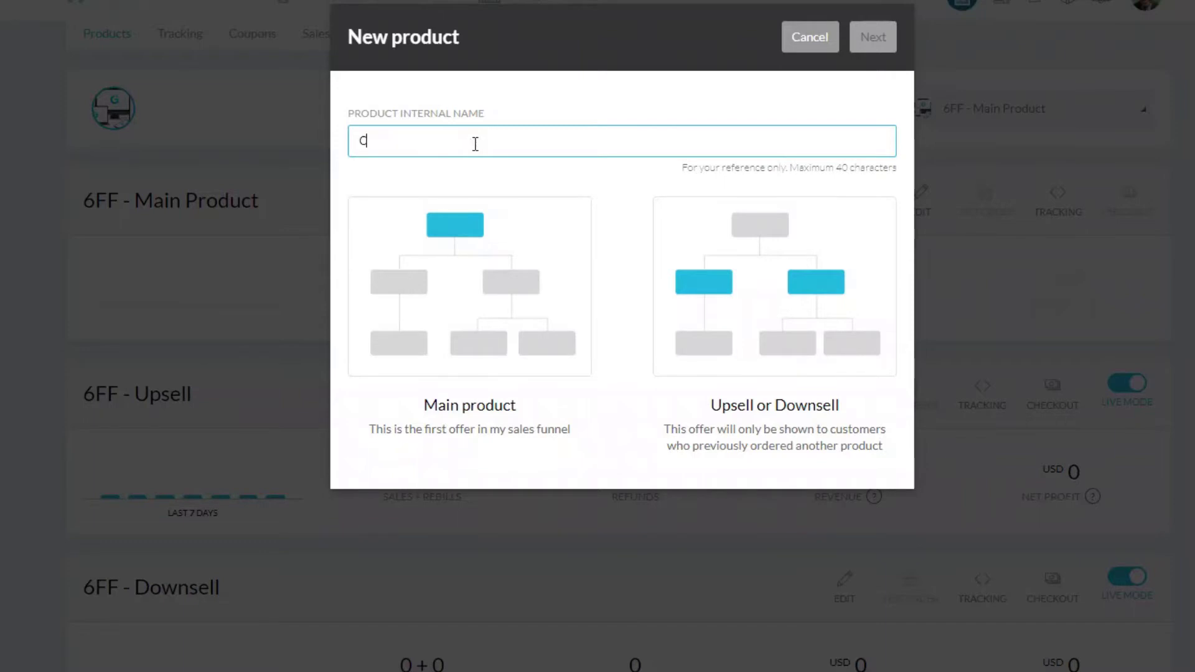
type("ourse Example")
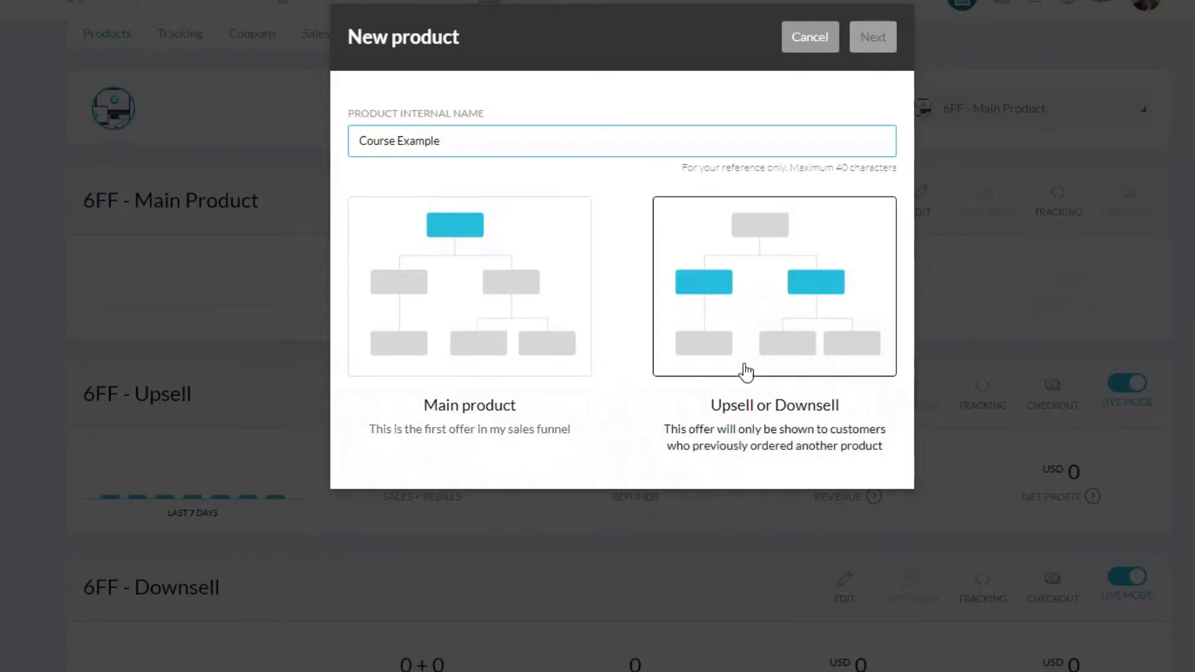
left_click(548, 342)
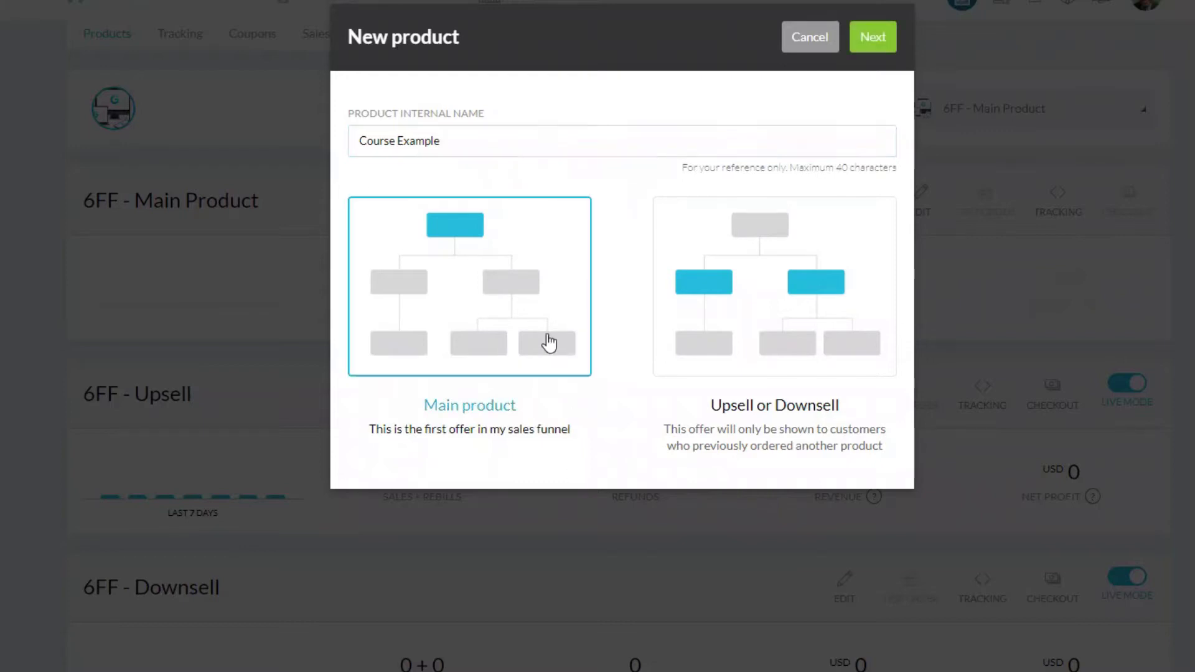
left_click(867, 41)
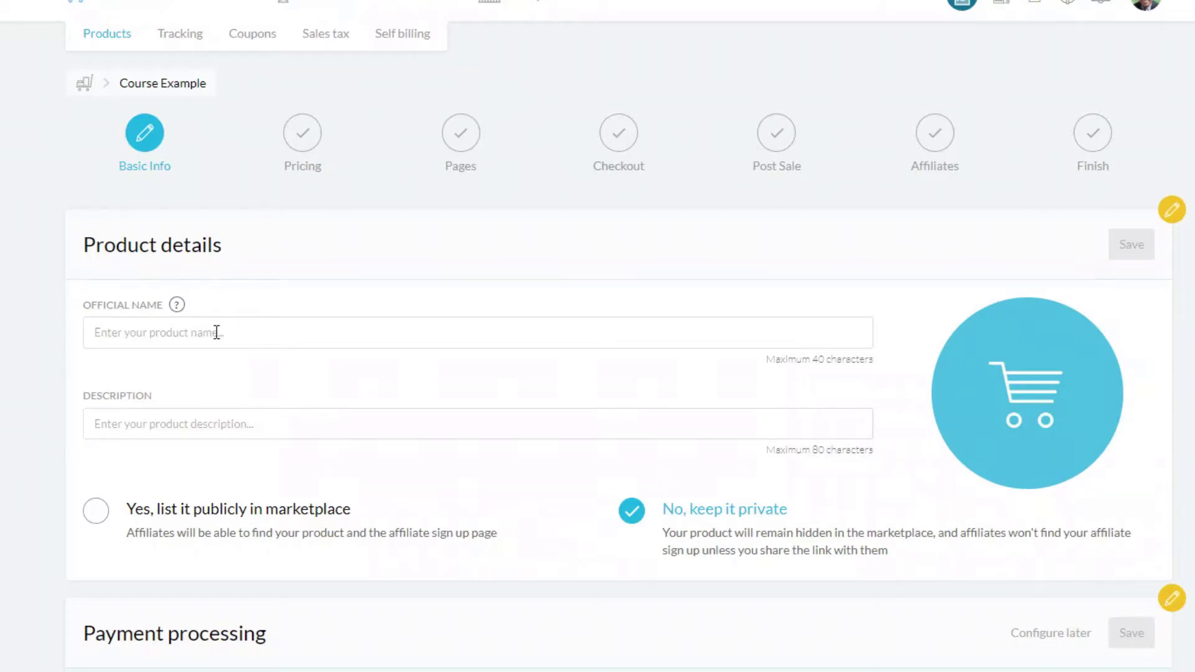
- Fill in the product details with the official name "Course example" and the description "How to do ABC"
left_click(192, 331)
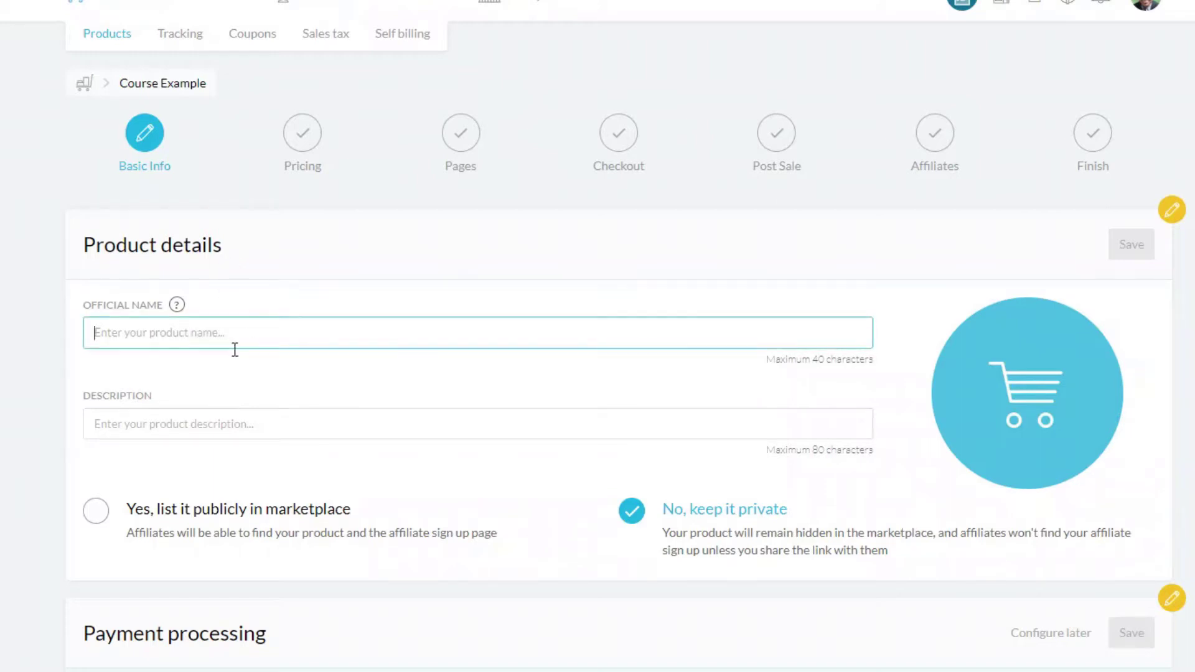
type("Cou")
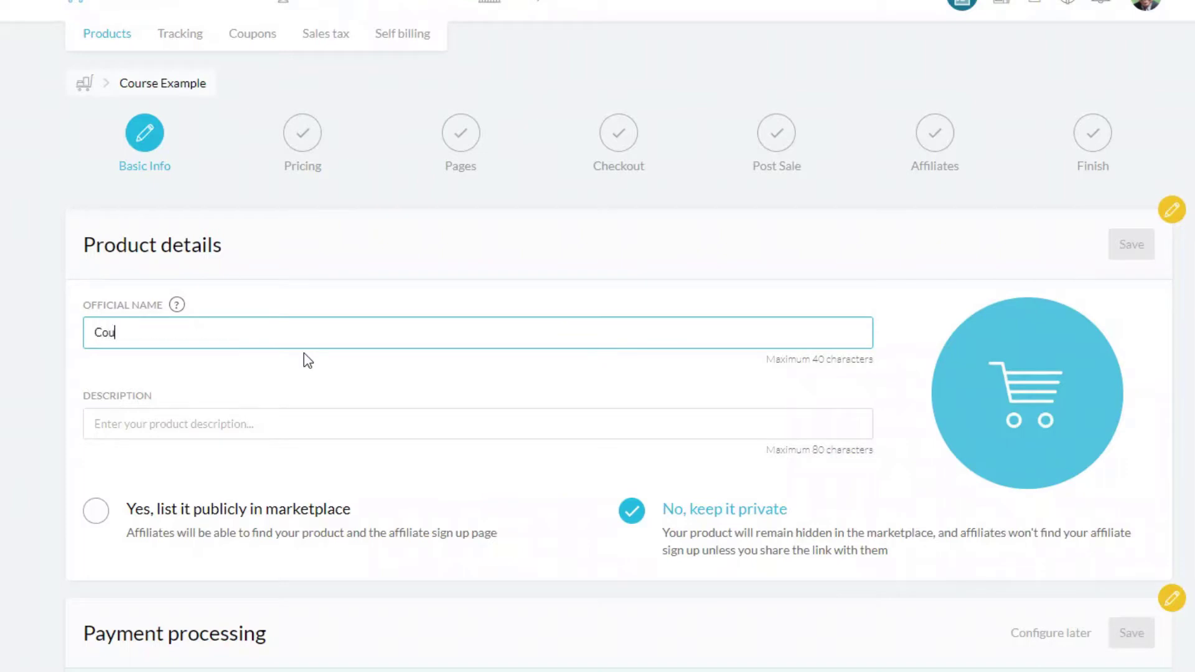
type("rse example")
left_click(198, 429)
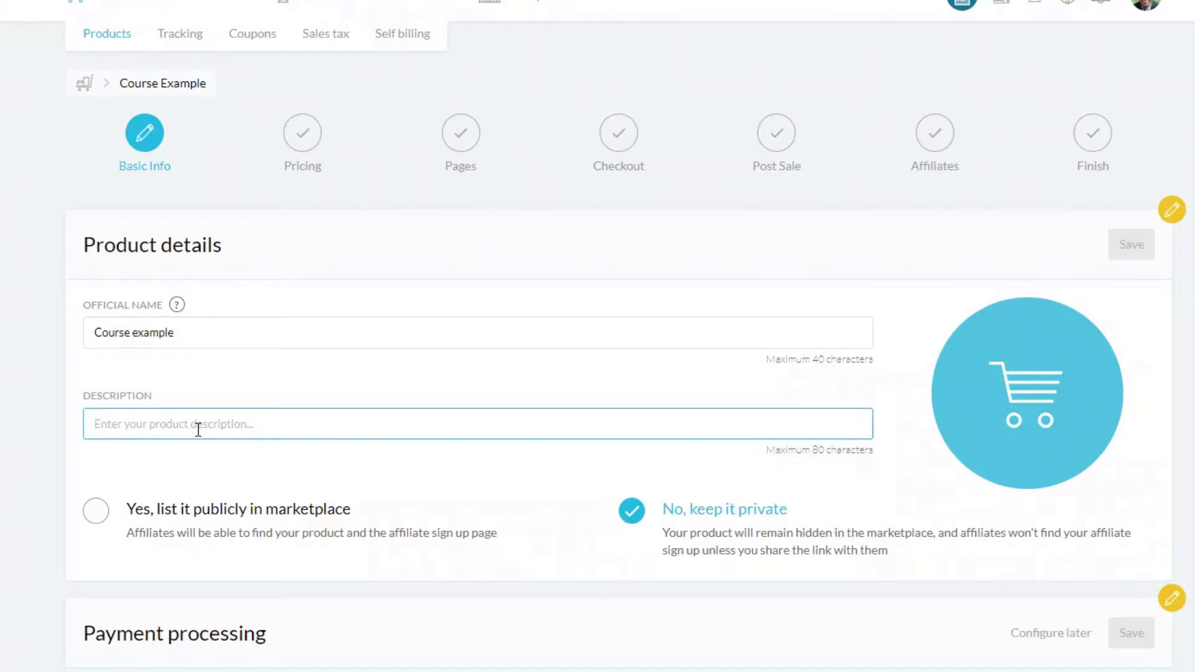
type("How to")
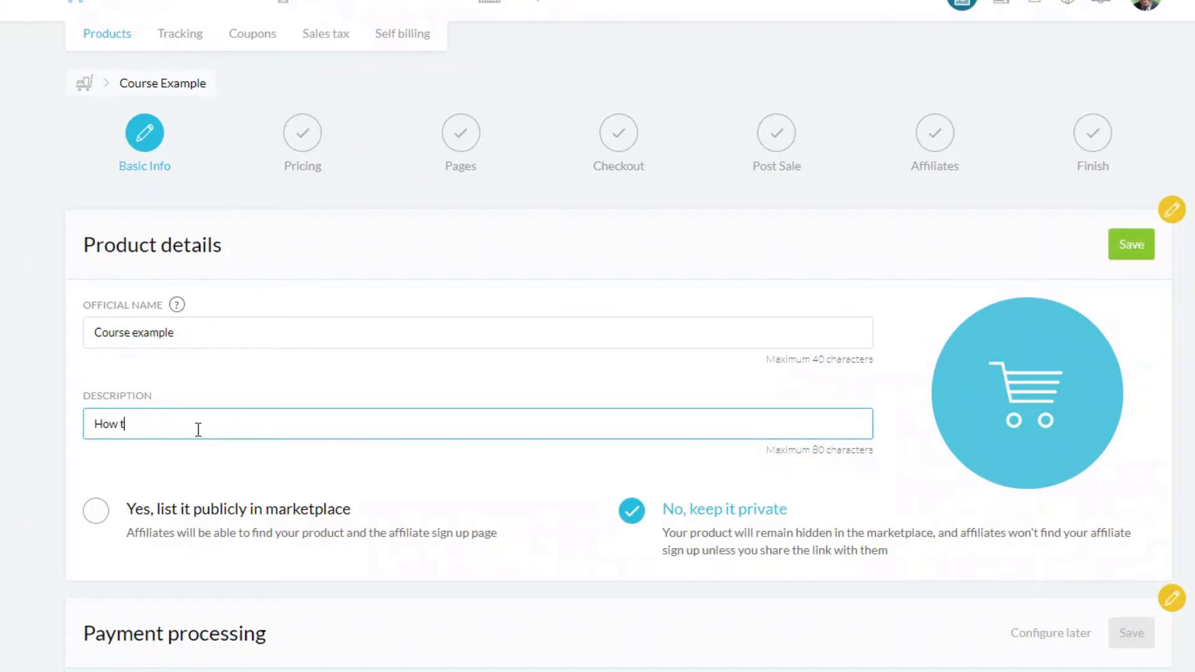
type(" do ABC")
key("Return")
mouse_move(1040, 421)
- Enable credit card payments through the existing Stripe gateway, save the payment processing and product details, and proceed to pricing
scroll(725, 542, "down", 5)
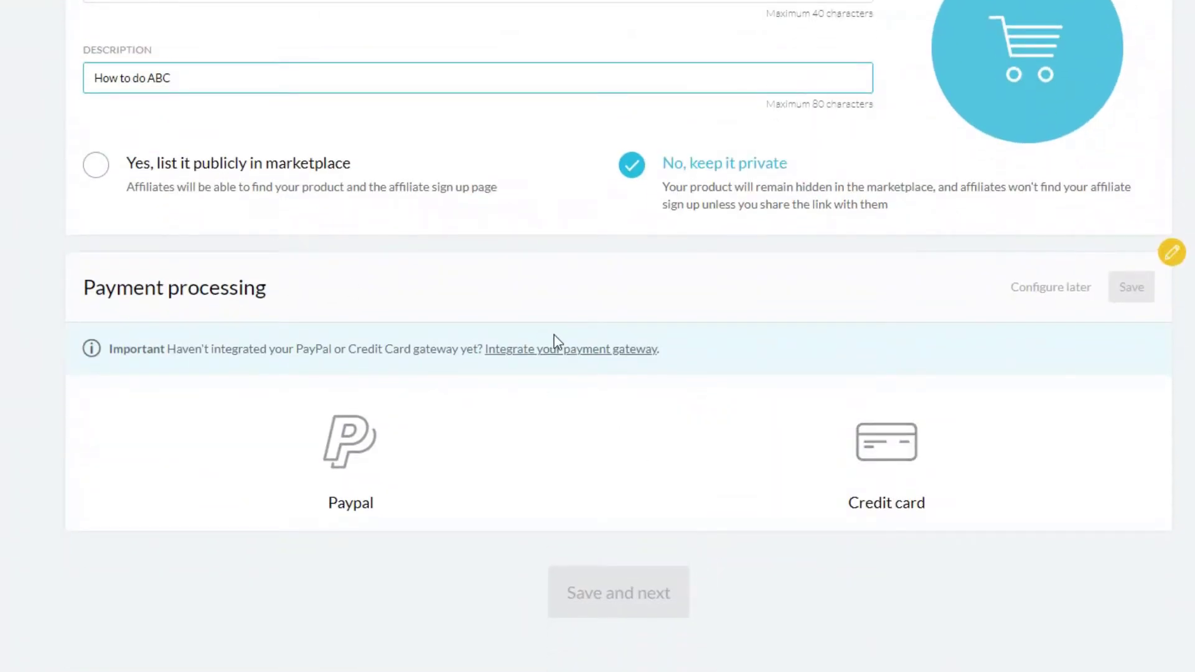
left_click(885, 443)
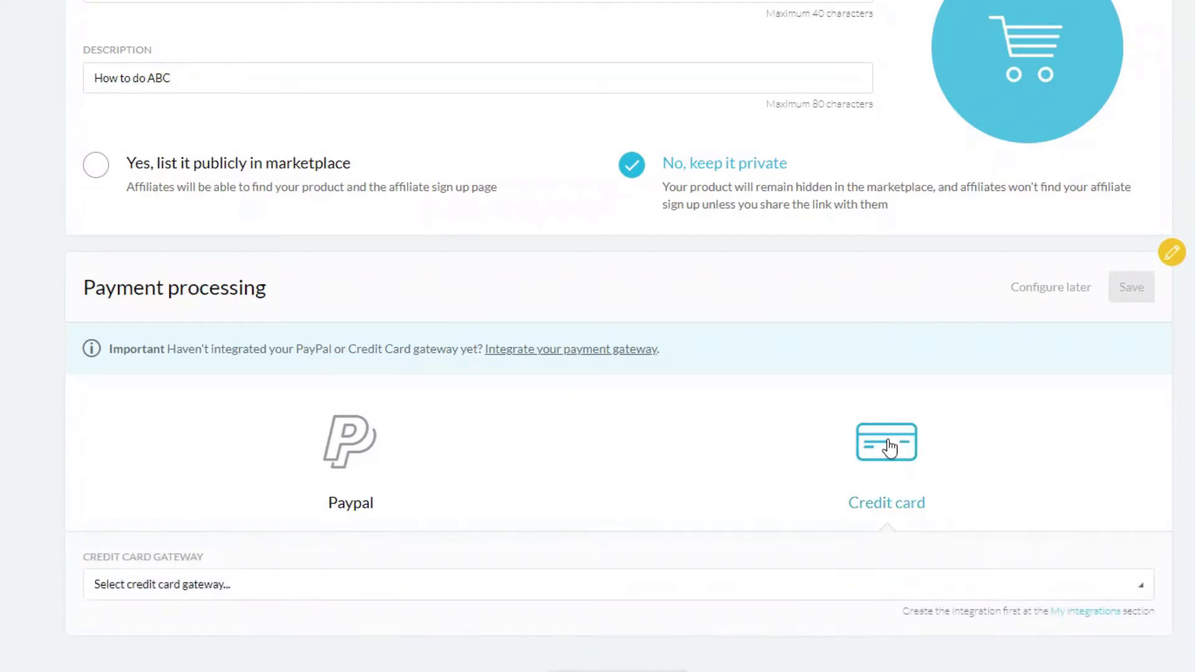
left_click(384, 592)
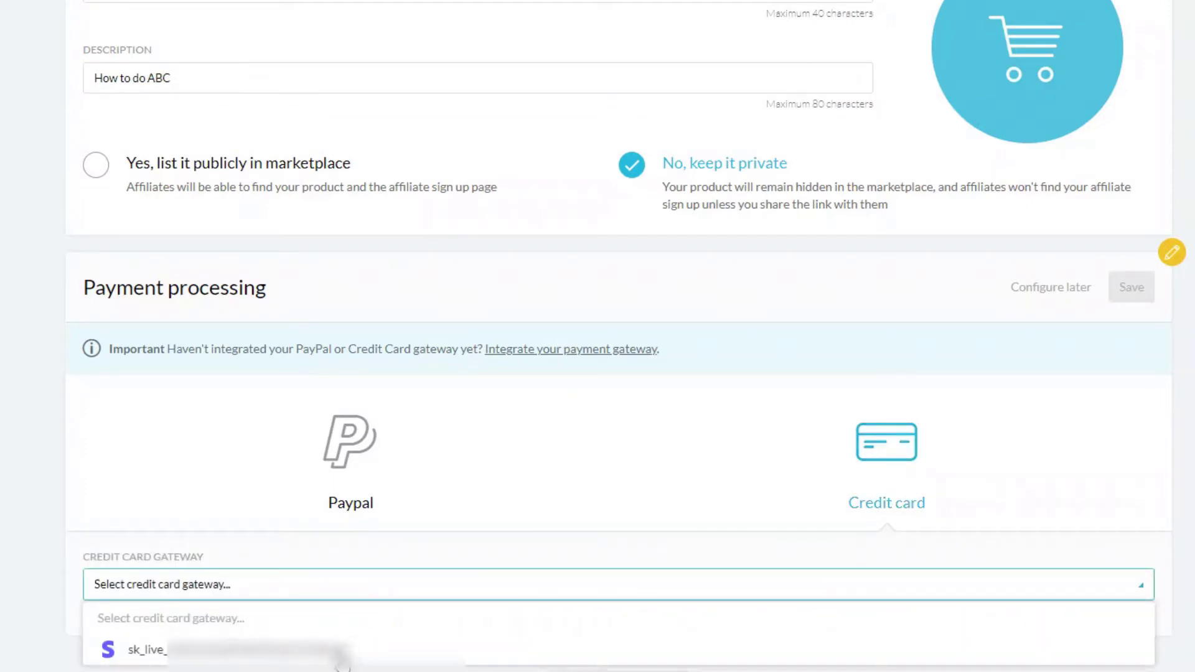
left_click(343, 664)
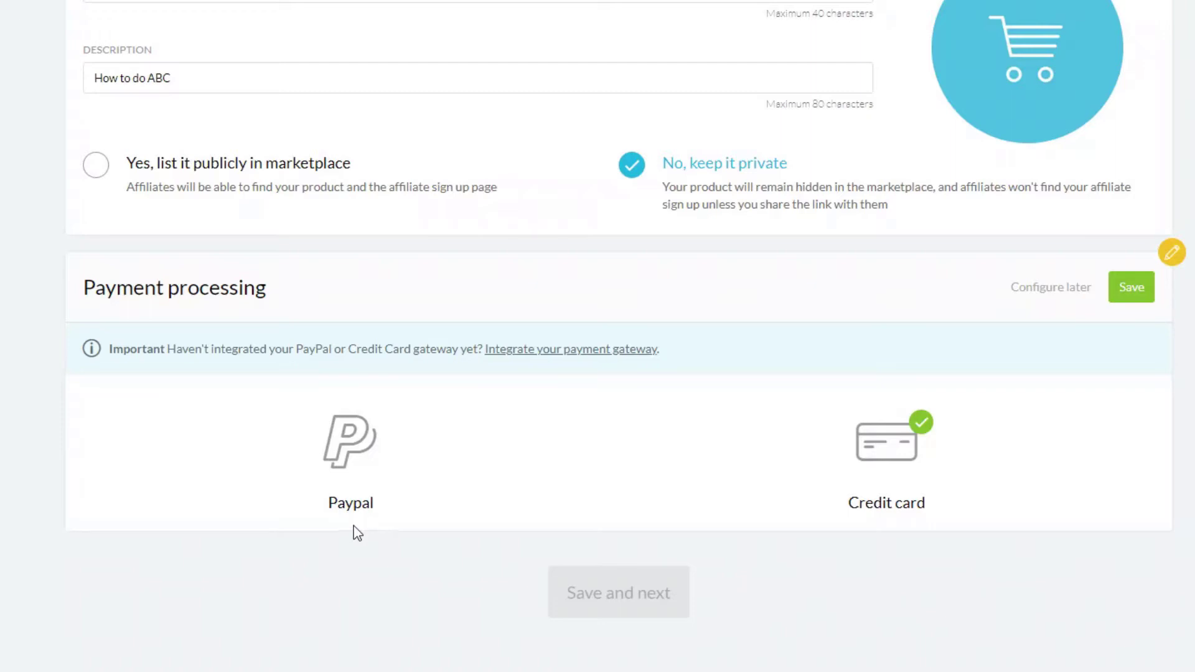
left_click(1131, 288)
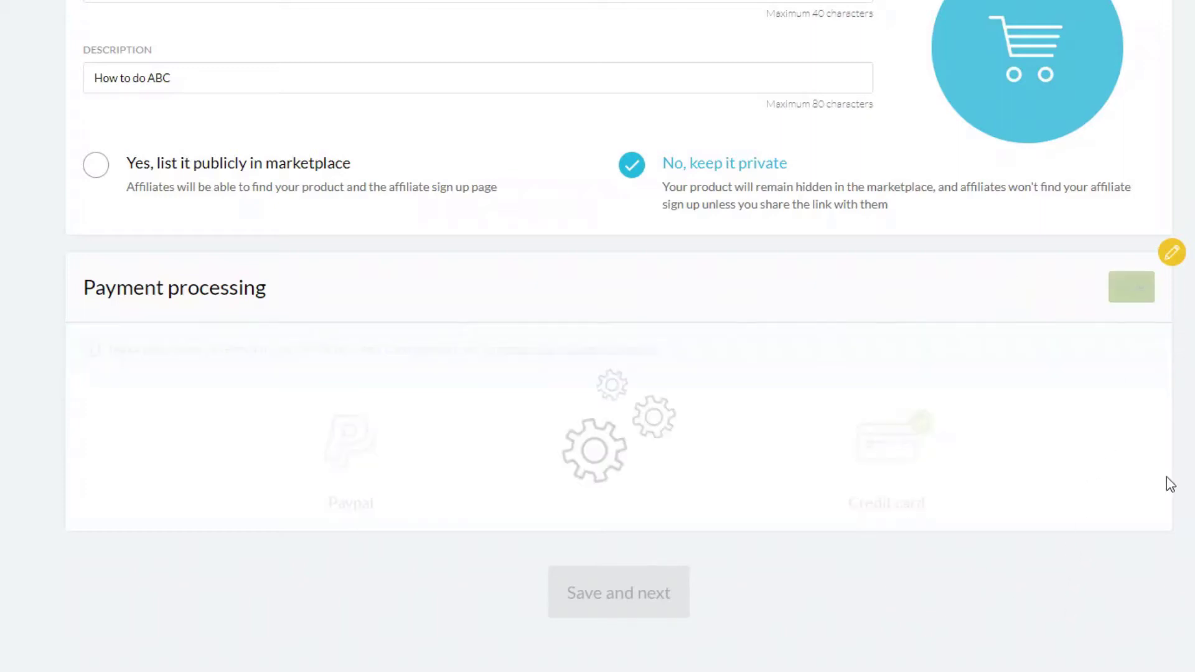
left_click(1131, 196)
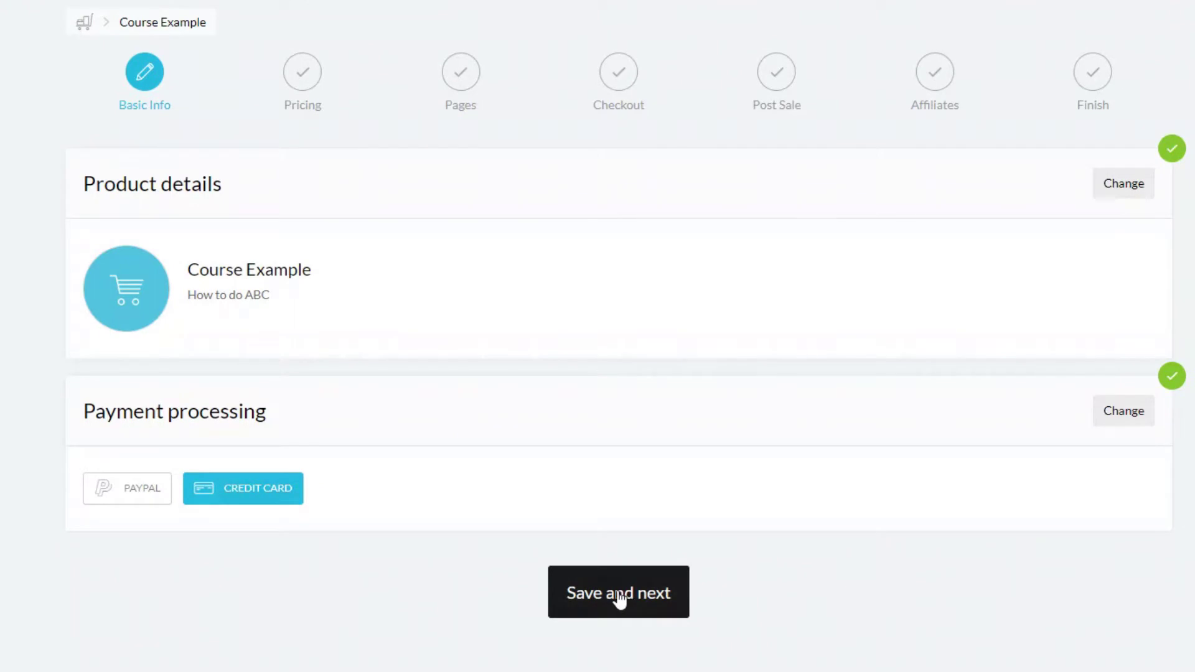
left_click(658, 603)
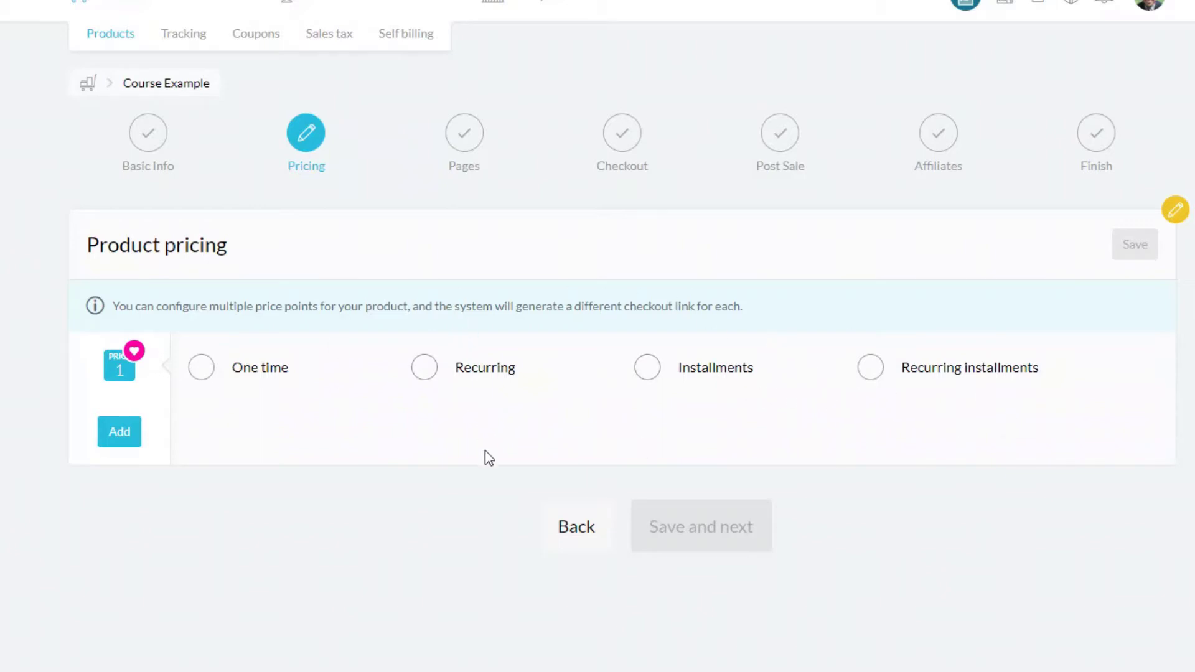
- Configure the first price point as a one-time payment described as "One time" at USD 297
left_click(203, 379)
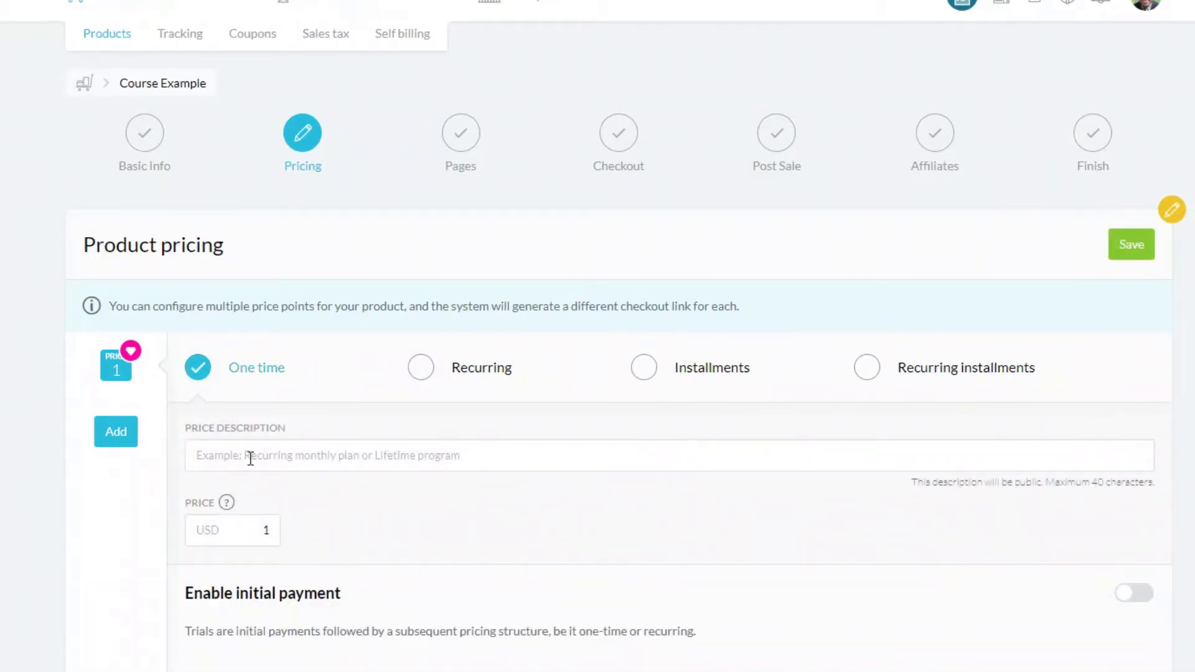
left_click(252, 461)
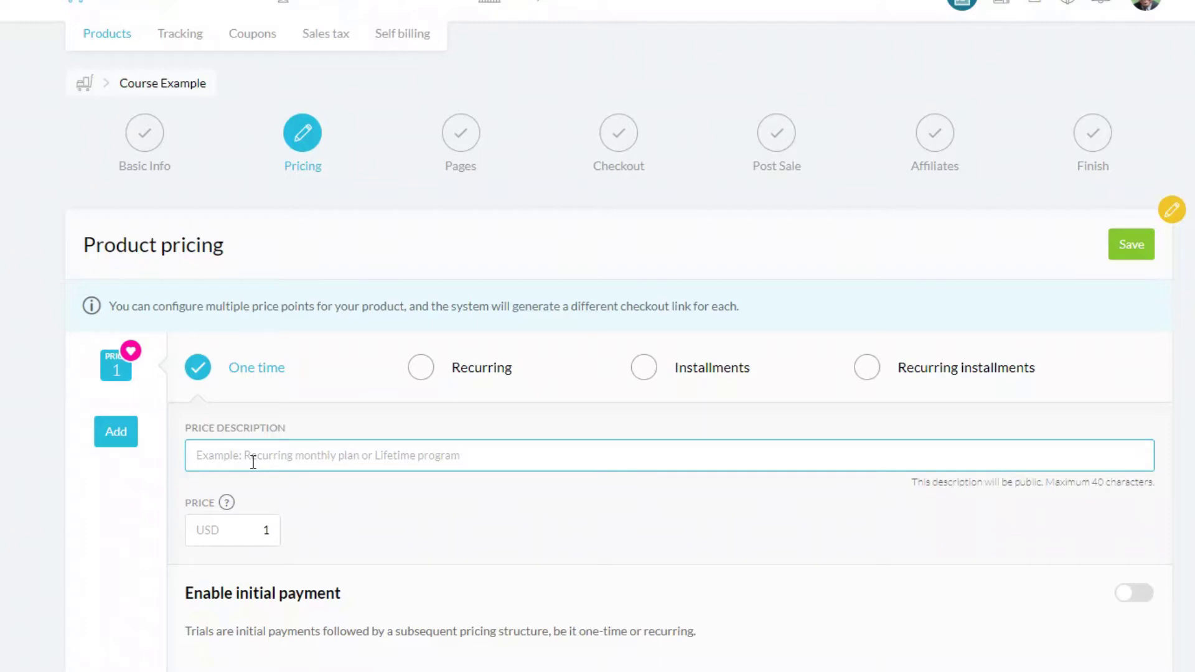
type("One time")
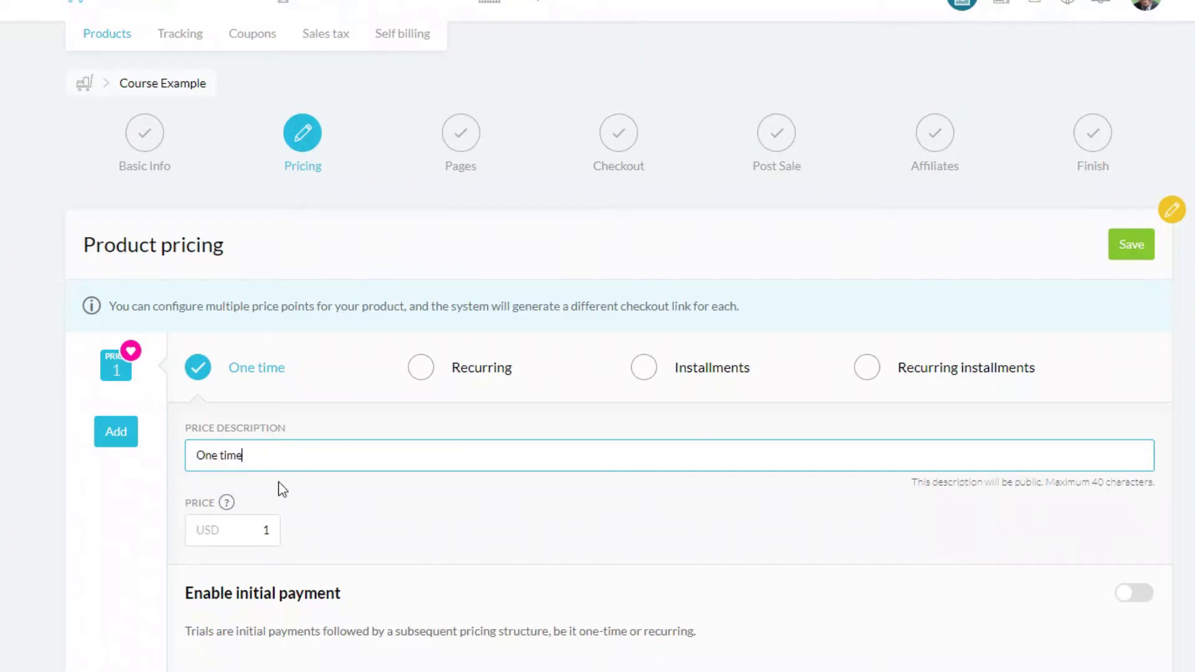
key("Tab")
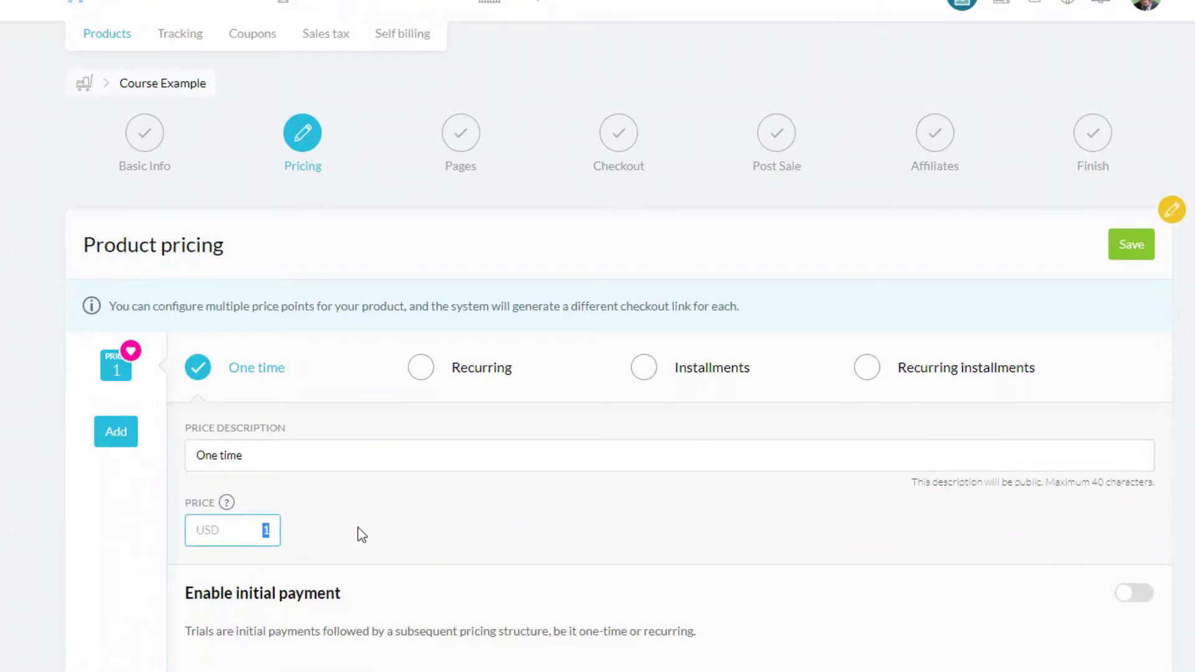
type("7")
- Add a second price point of the Installments type with the price description "Installments"
scroll(535, 554, "down", 3)
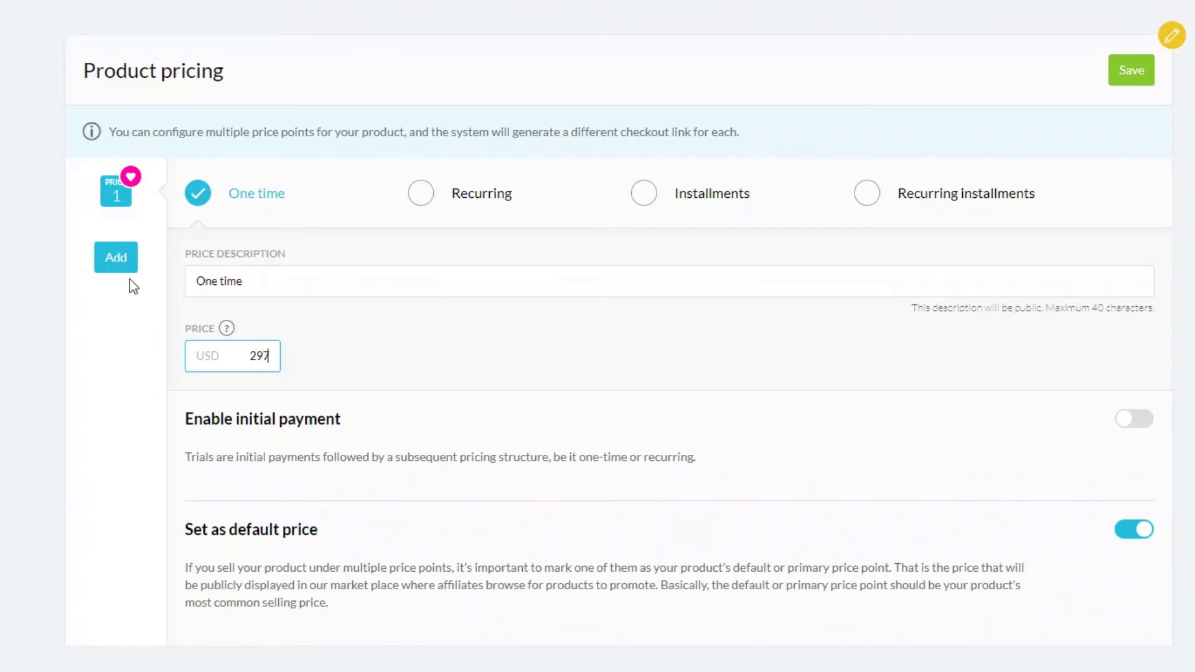
left_click(113, 265)
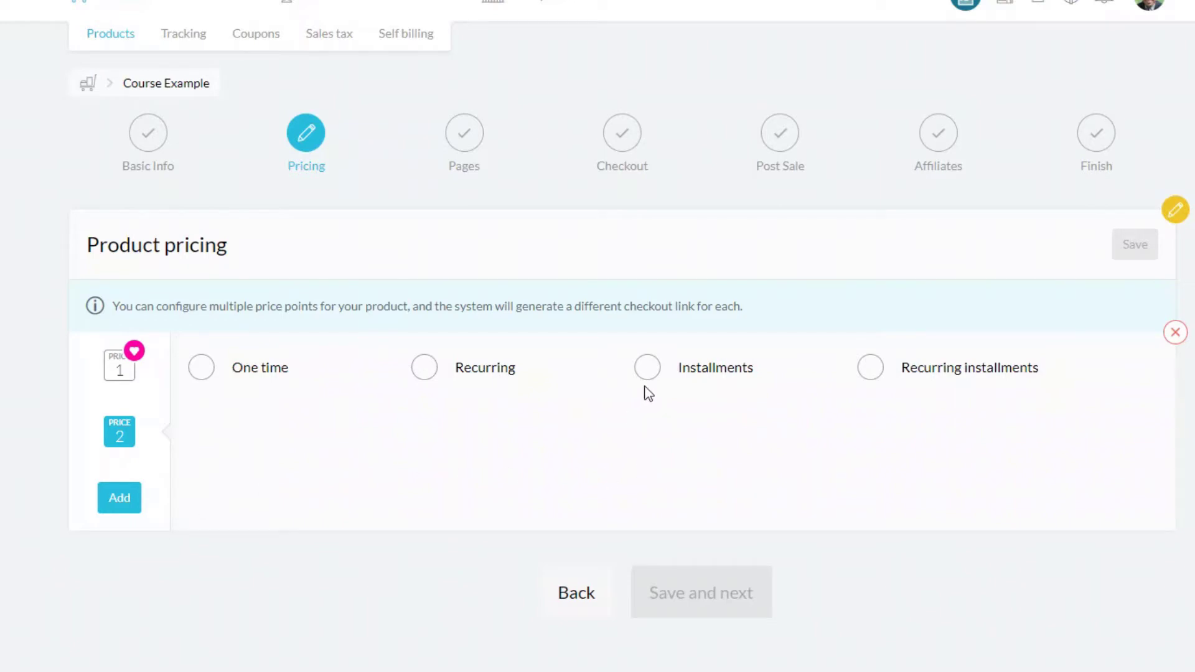
left_click(647, 369)
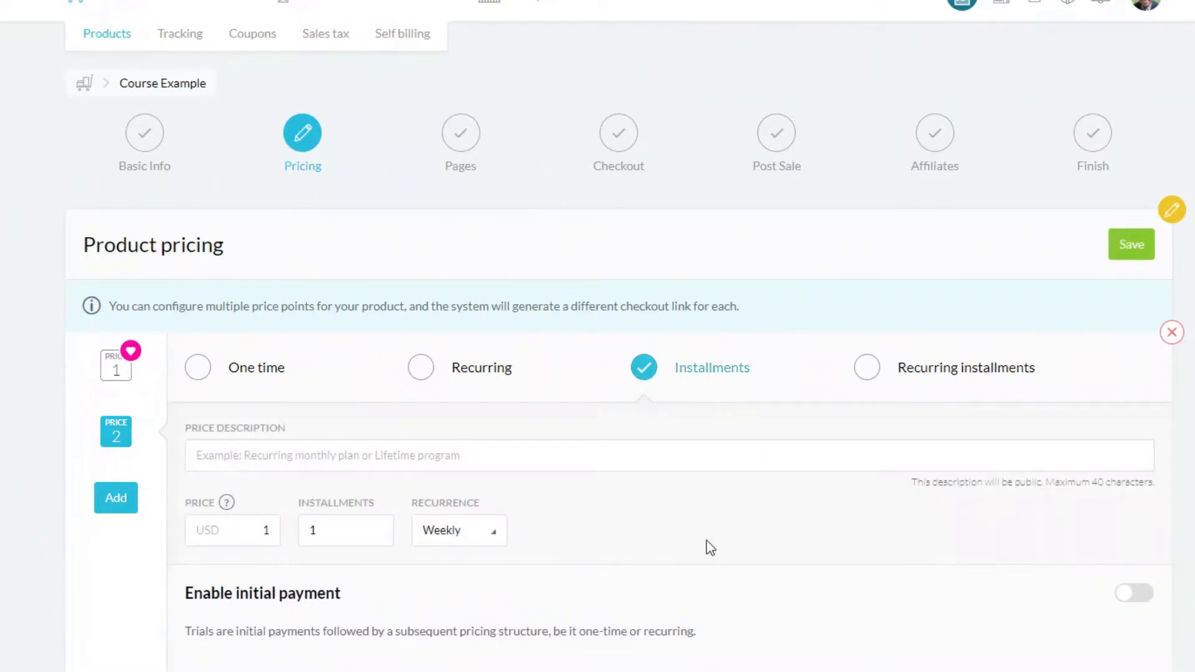
scroll(709, 542, "down", 1)
scroll(709, 535, "down", 1)
scroll(685, 530, "down", 3)
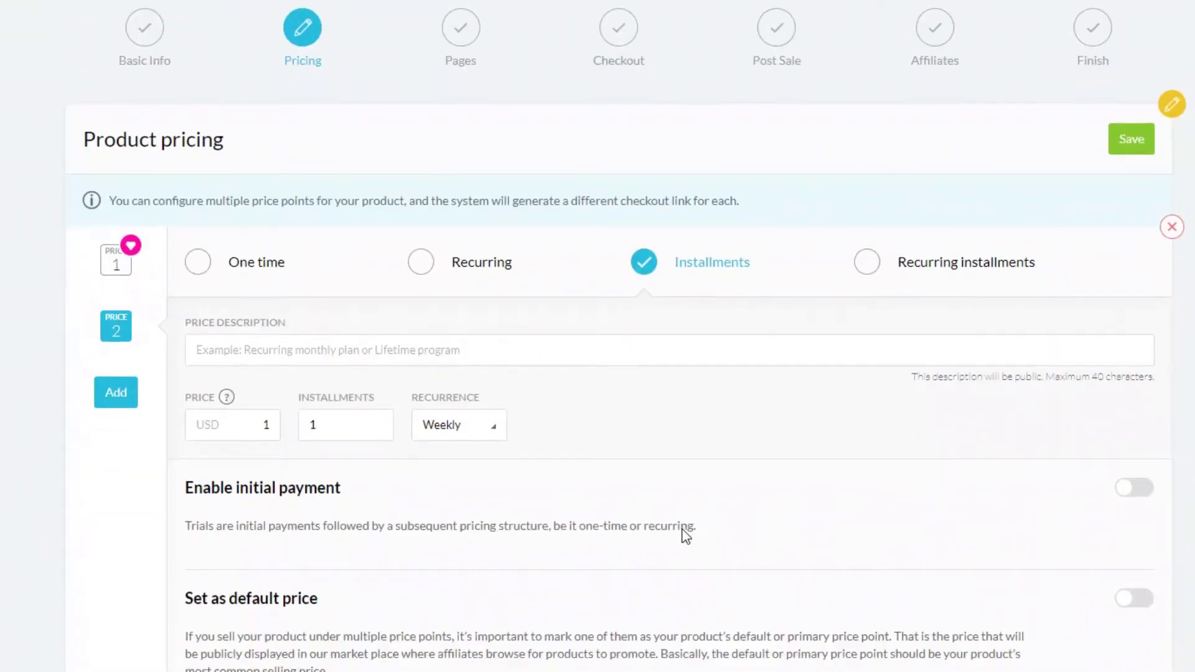
left_click(282, 192)
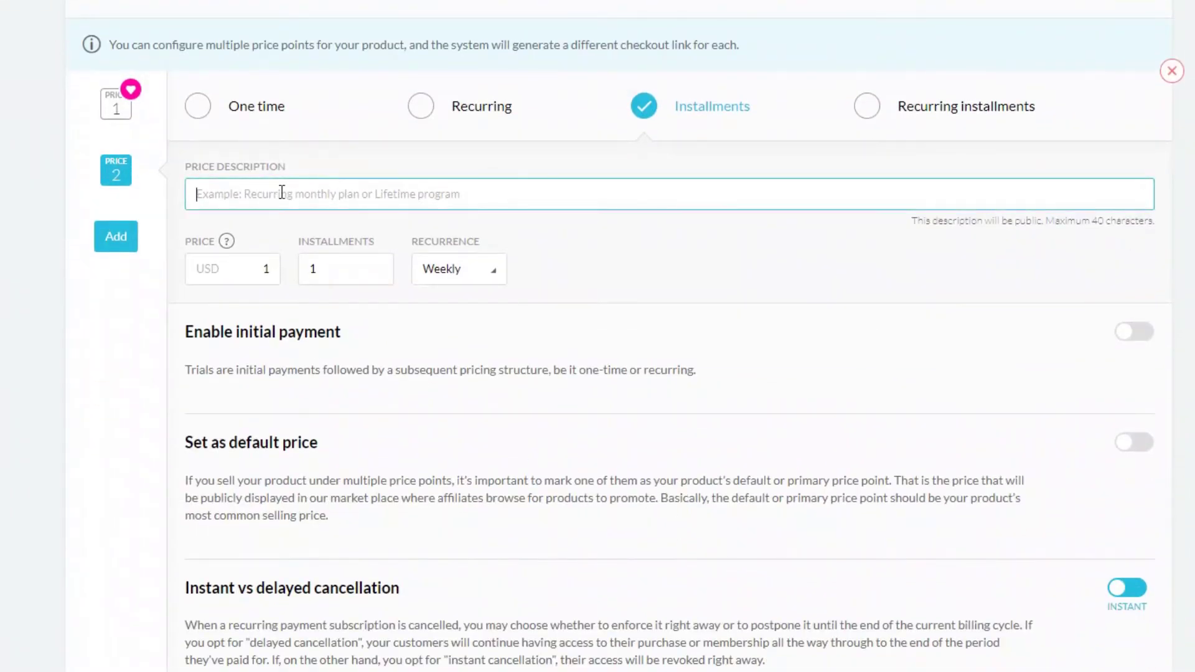
type("Installments")
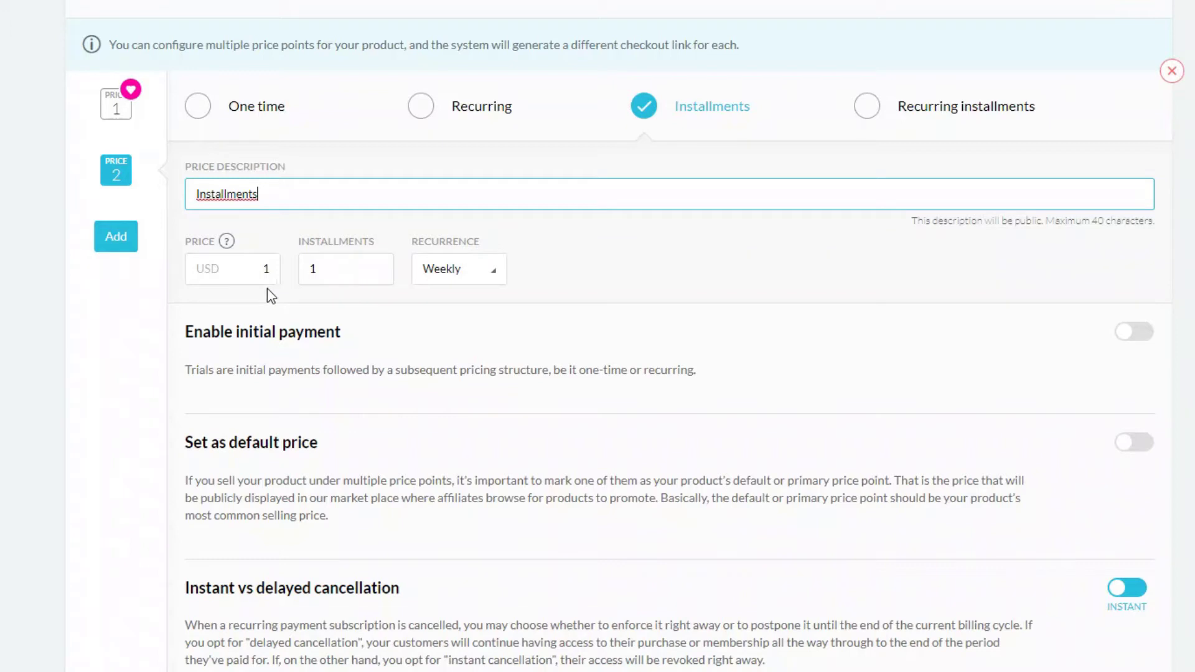
- Set the second price point to USD 115 with 3 monthly installments and save the product pricing
double_click(266, 269)
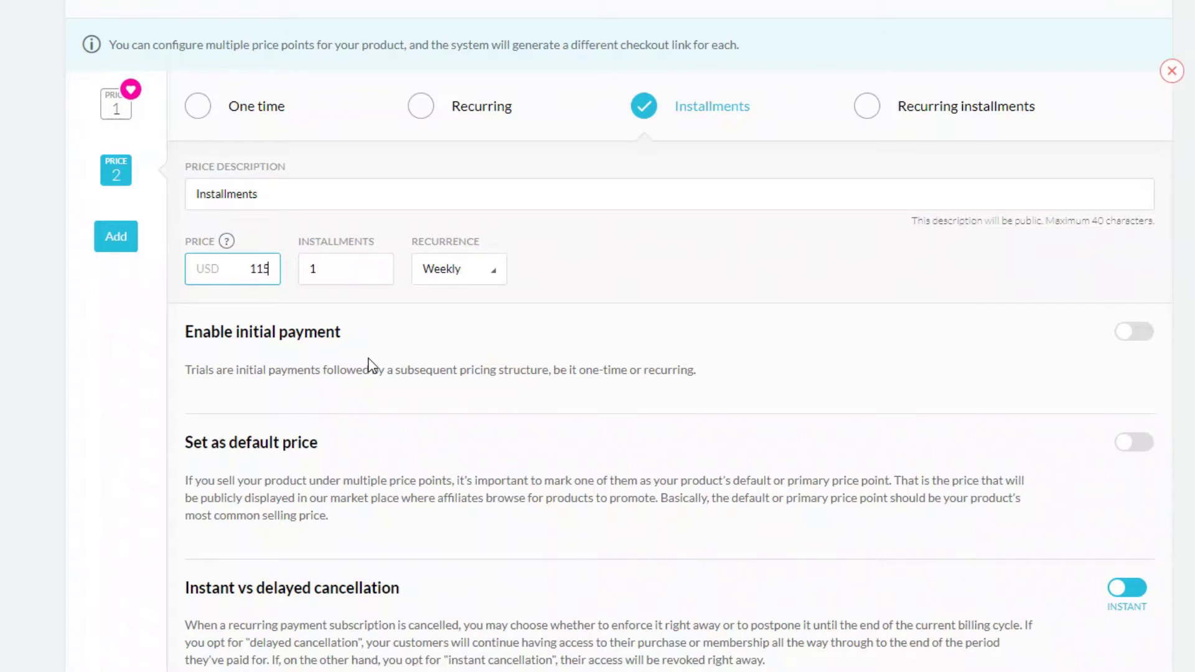
key("Tab")
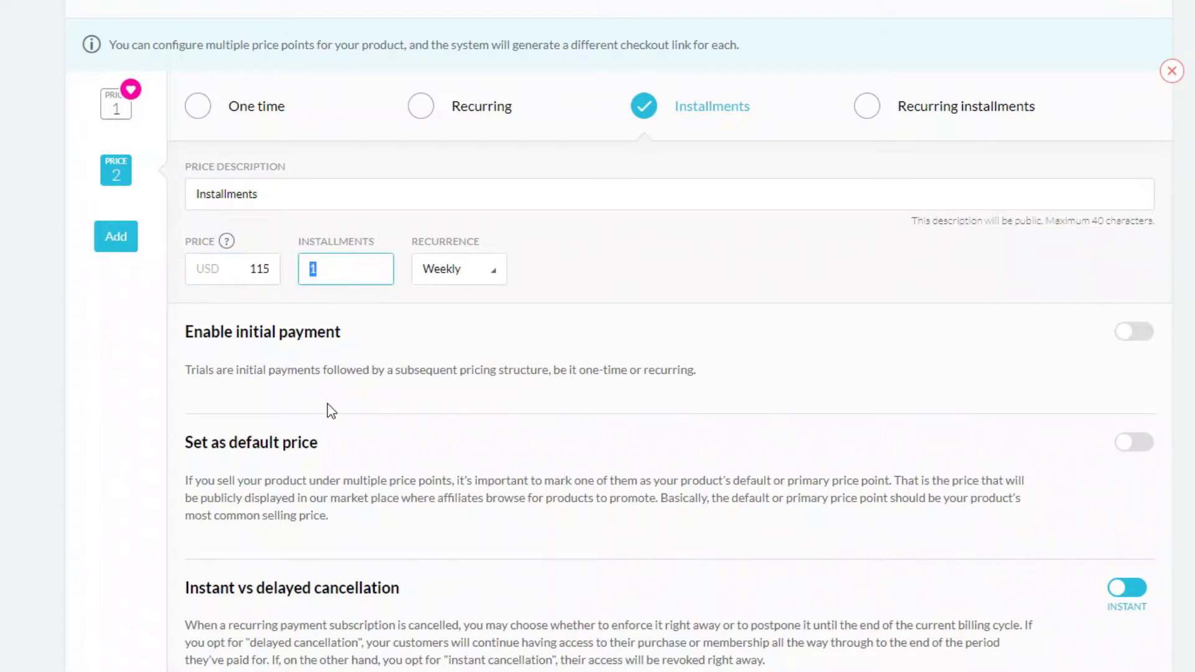
left_click(488, 273)
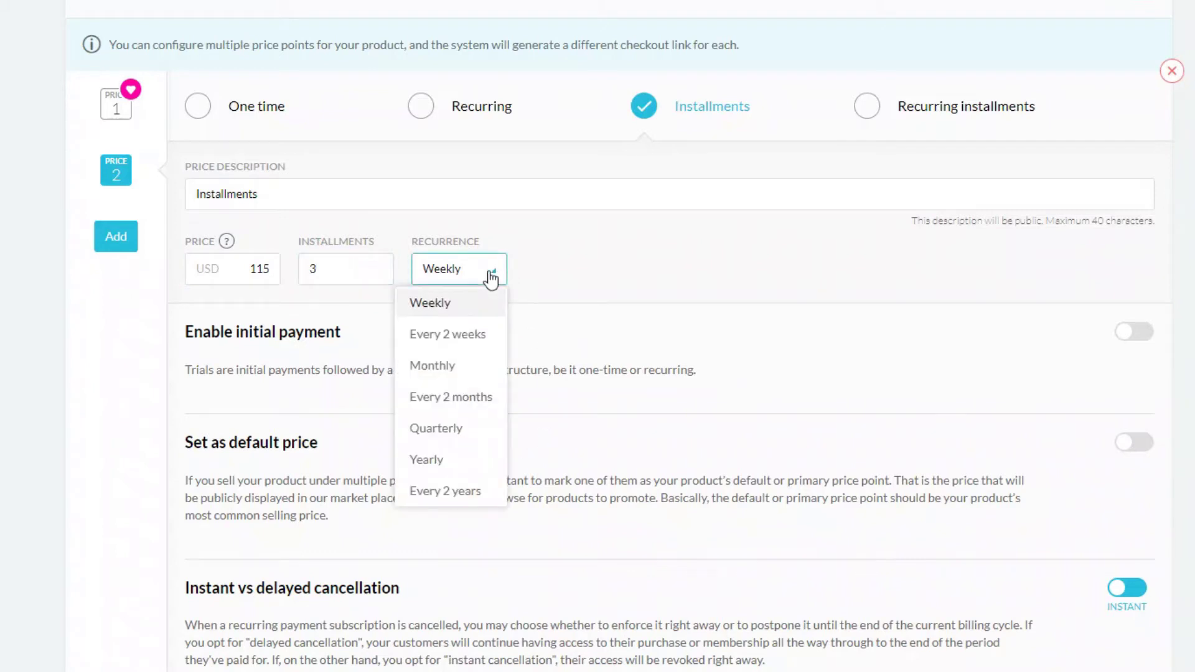
left_click(439, 372)
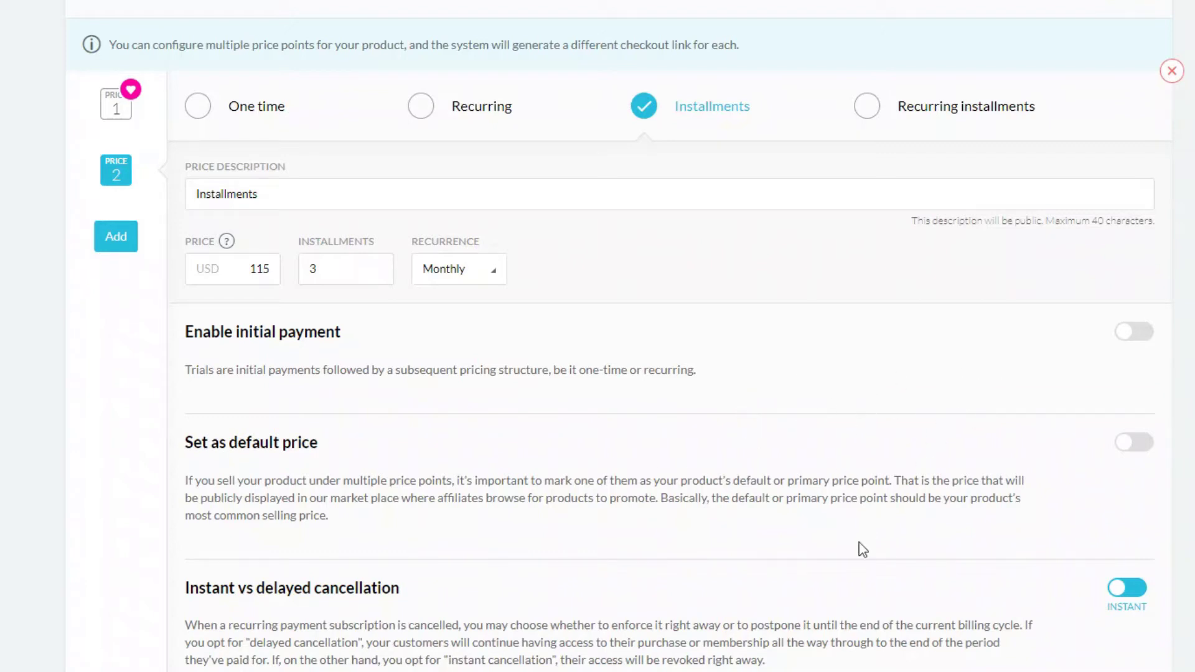
scroll(678, 503, "down", 1)
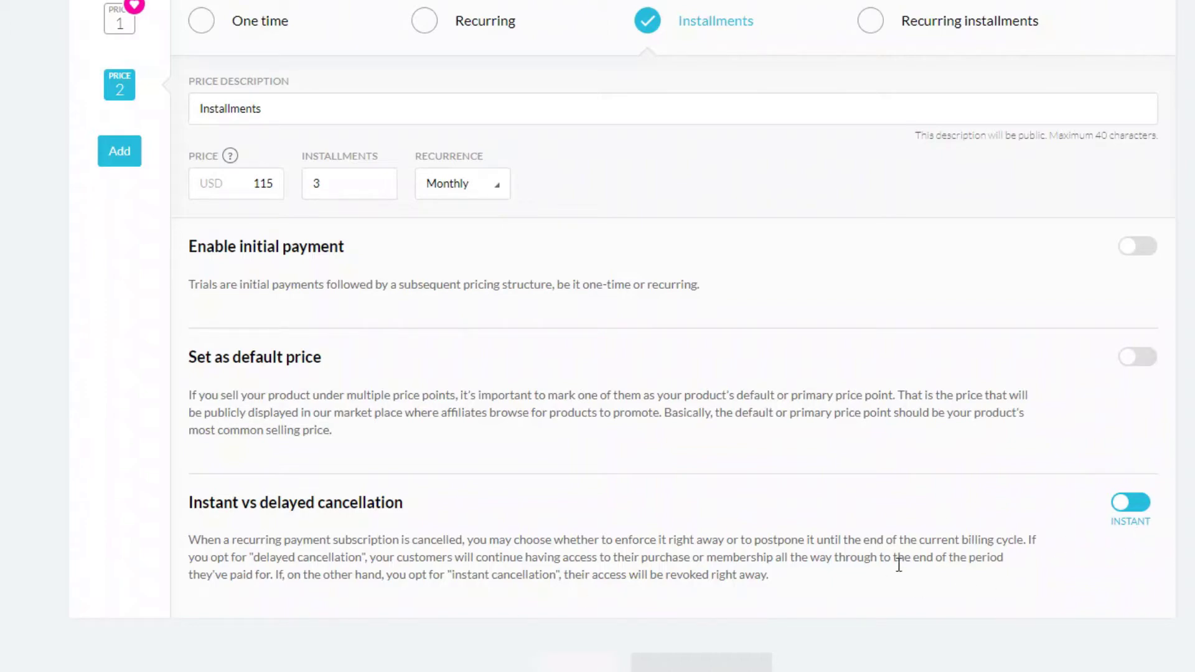
scroll(722, 560, "up", 3)
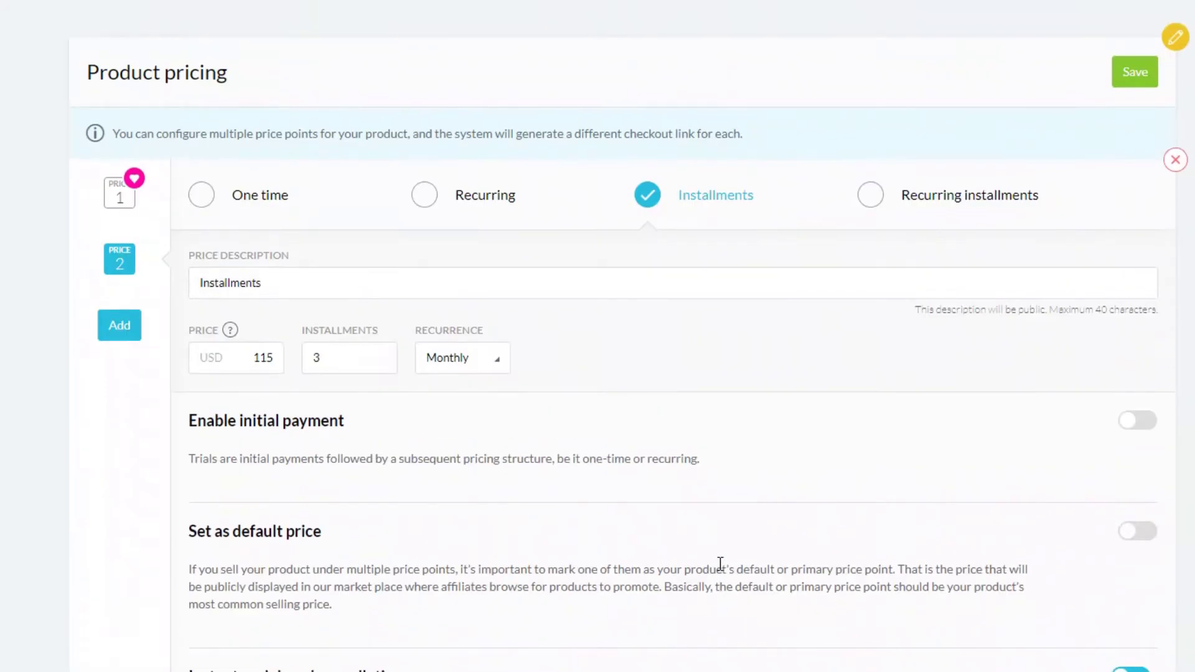
left_click(1135, 73)
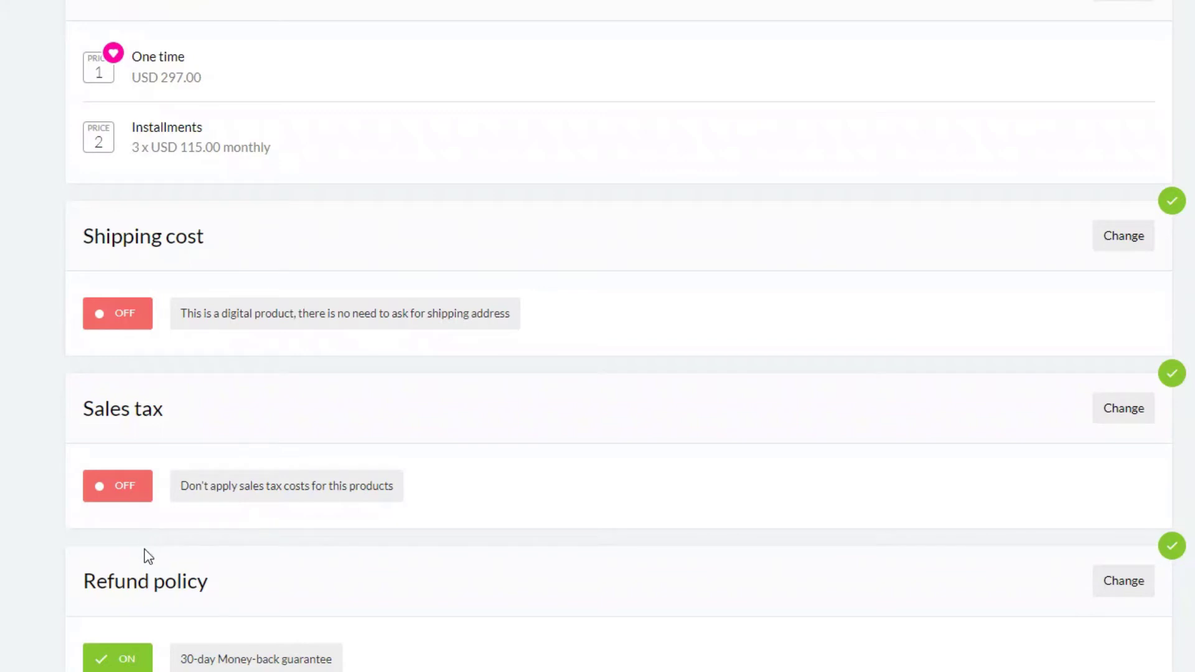
- Save the refund policy with the 30-Day period and proceed to the product's page settings
left_click(1126, 584)
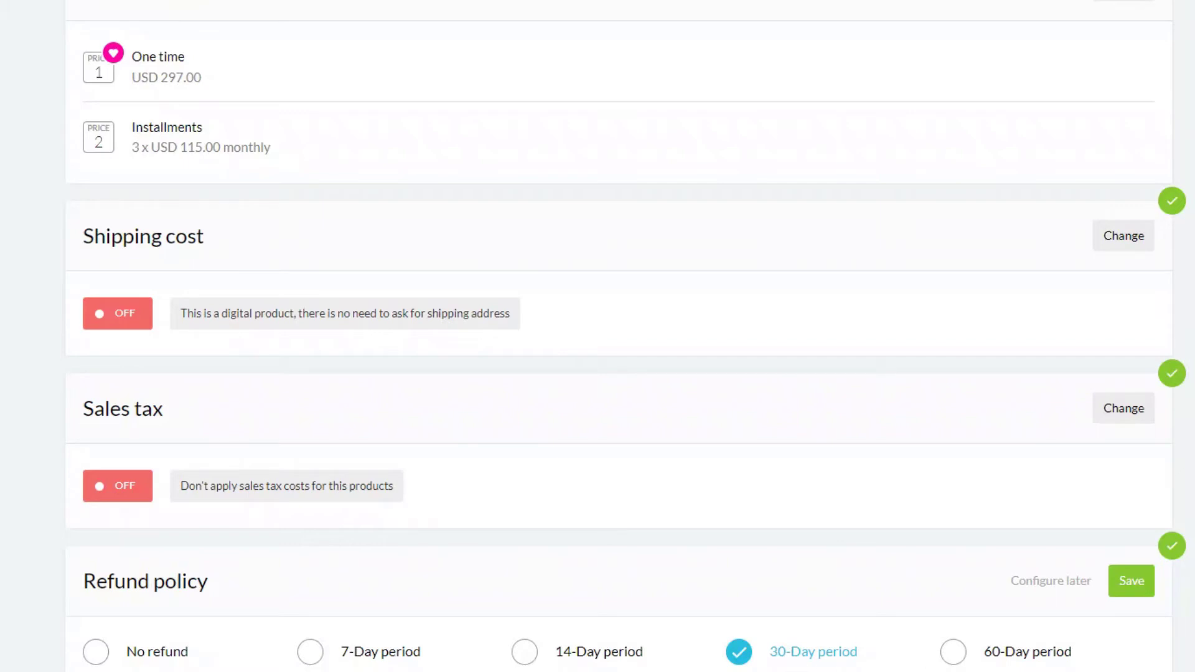
left_click(1138, 597)
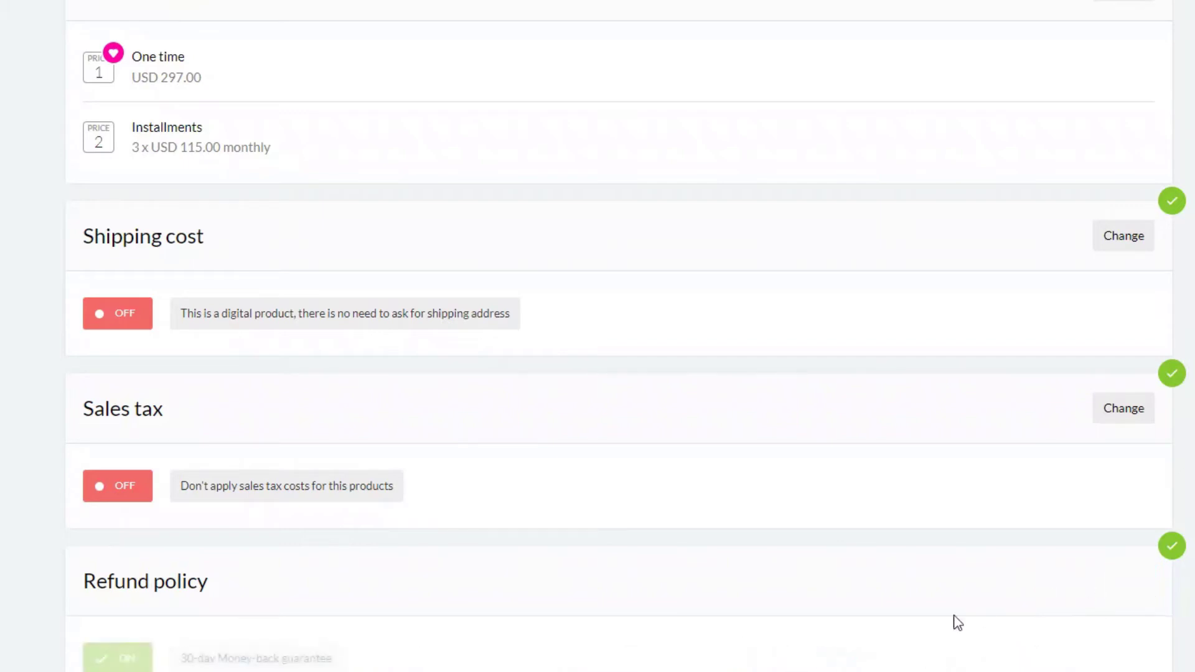
scroll(862, 643, "down", 2)
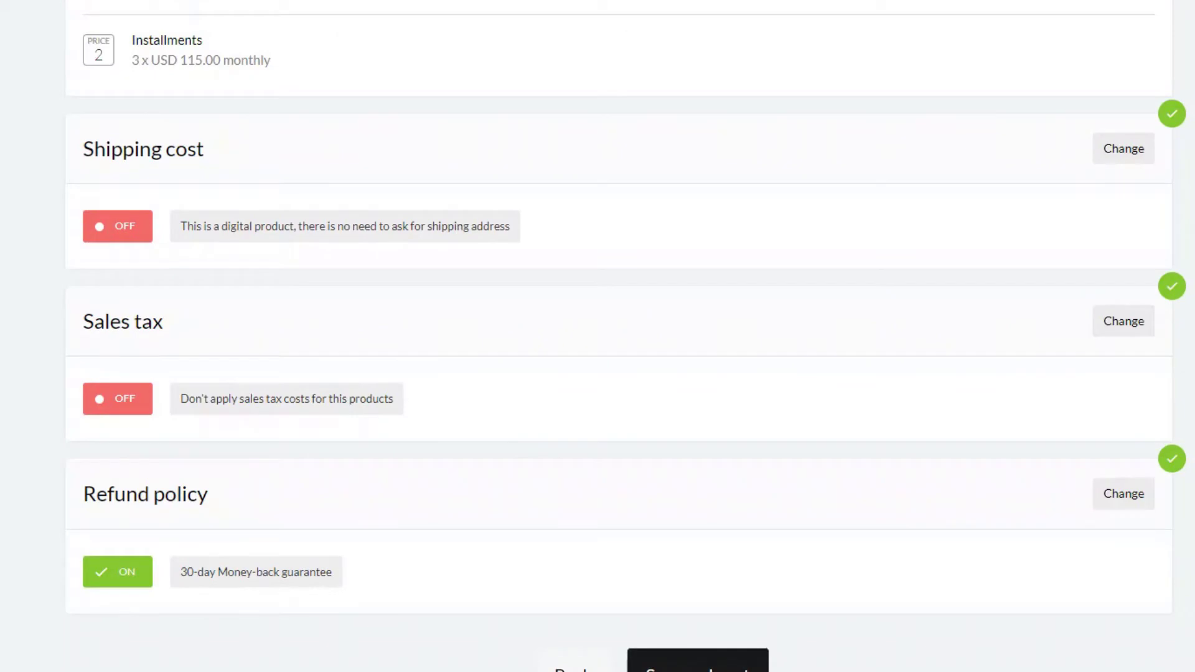
left_click(698, 661)
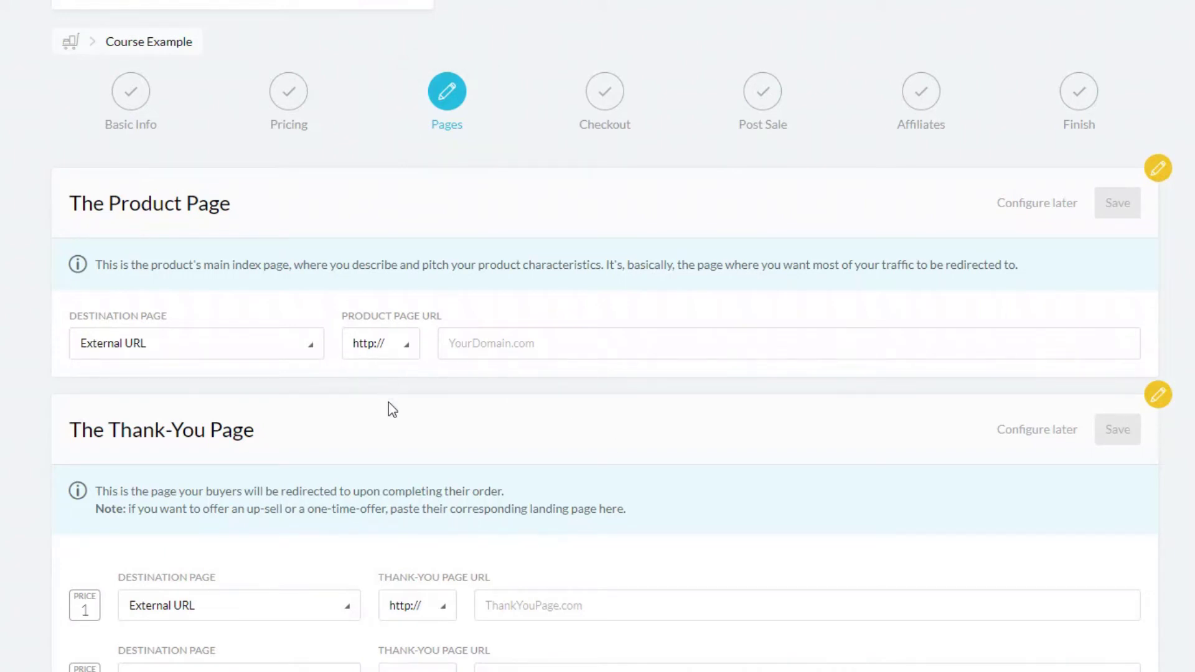
- Set the product page to the Kartra page "Guitar - SP" from the Guitar site and save it
left_click(313, 356)
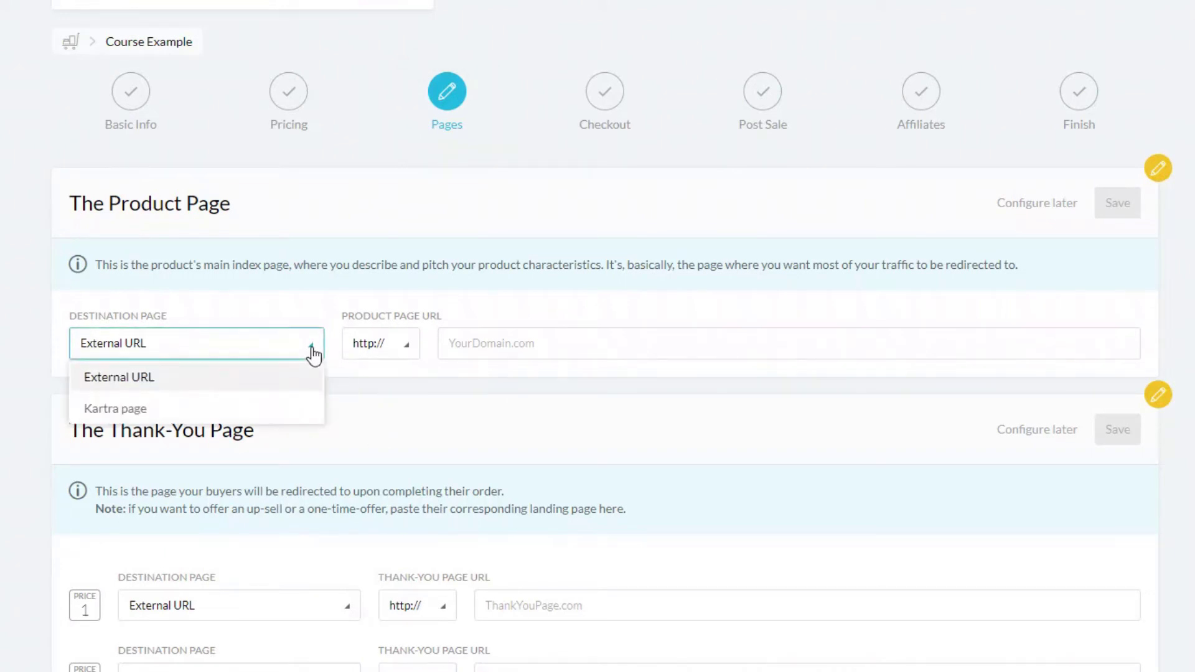
left_click(148, 411)
left_click(713, 347)
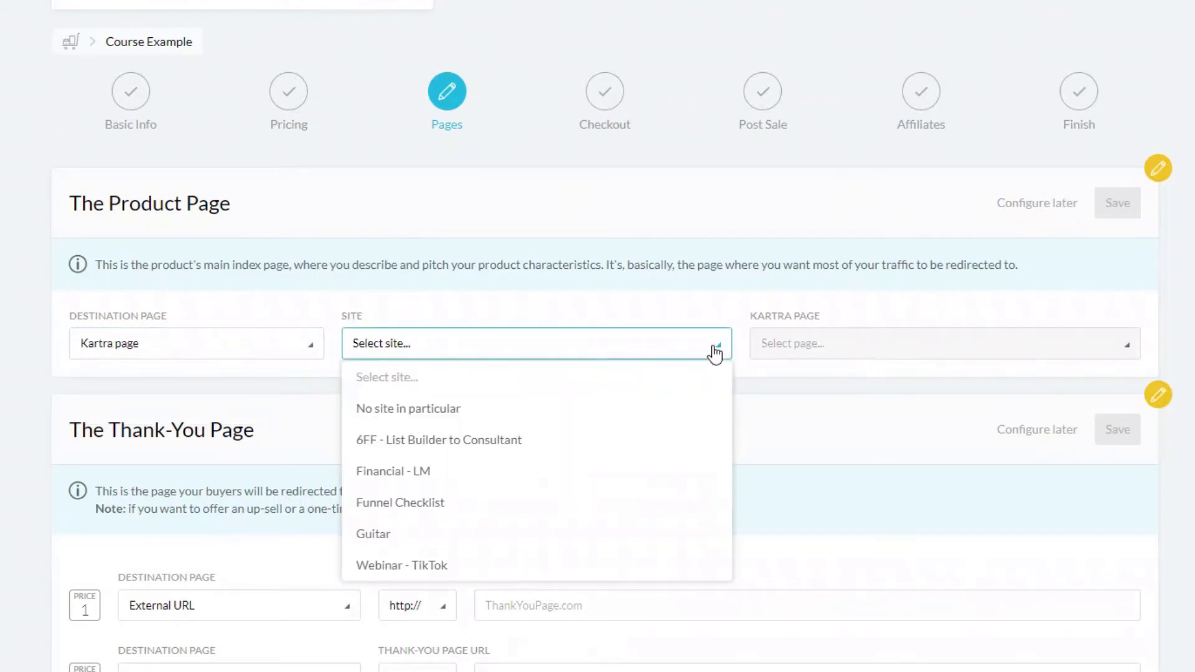
left_click(377, 535)
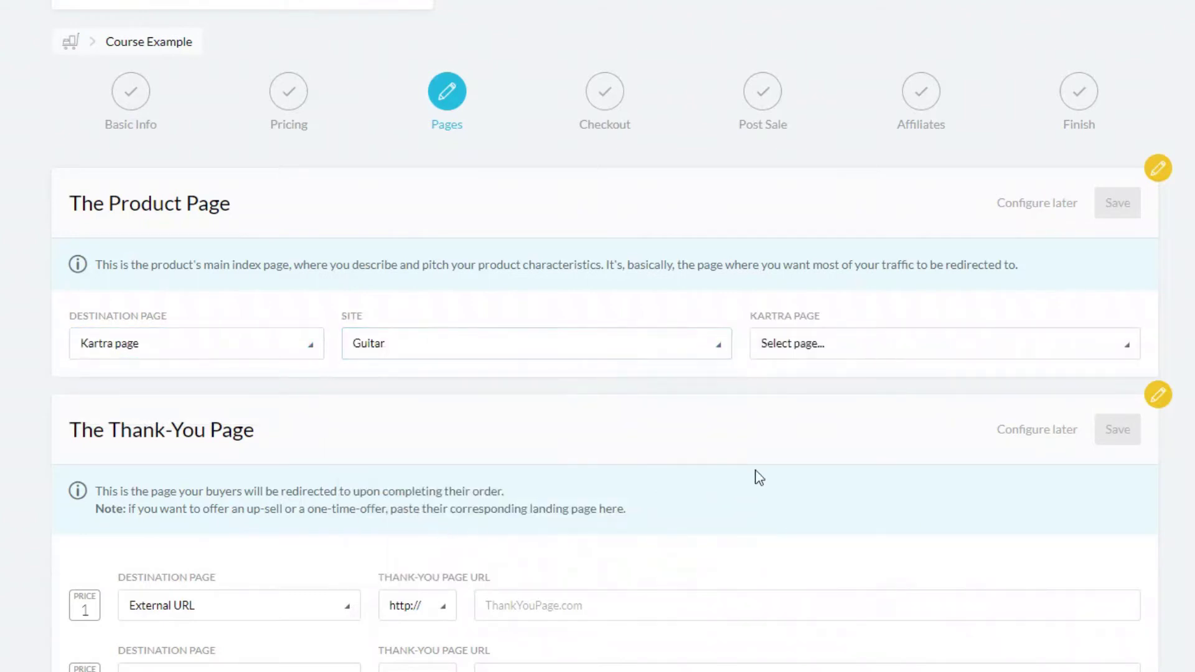
left_click(822, 351)
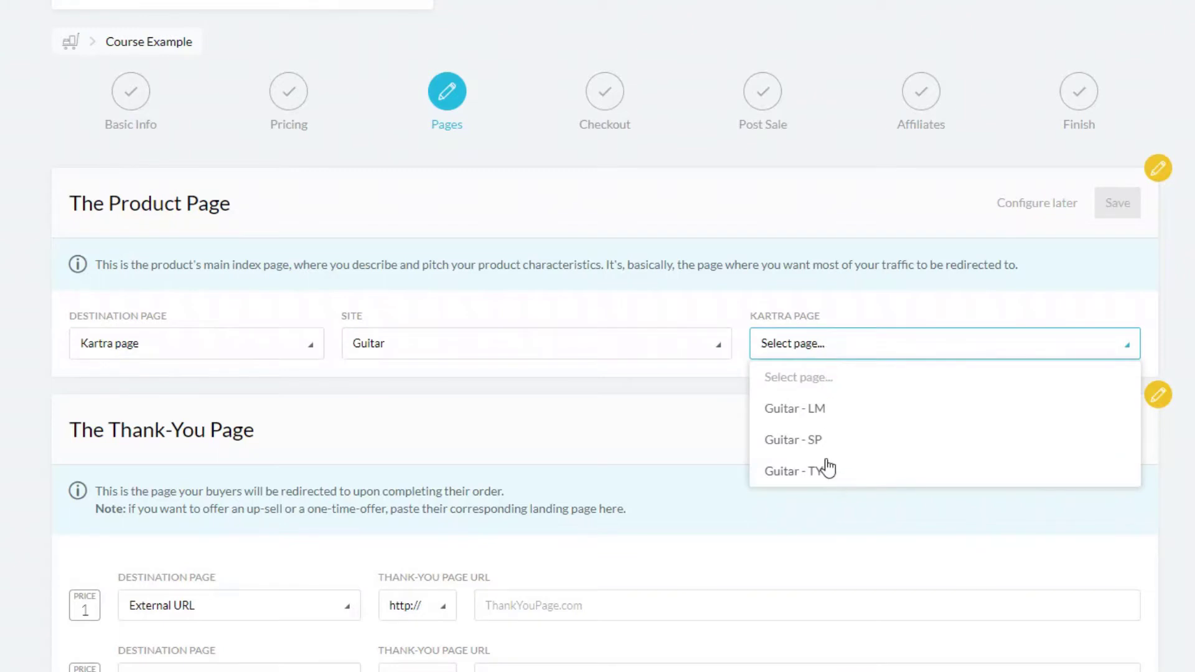
left_click(806, 441)
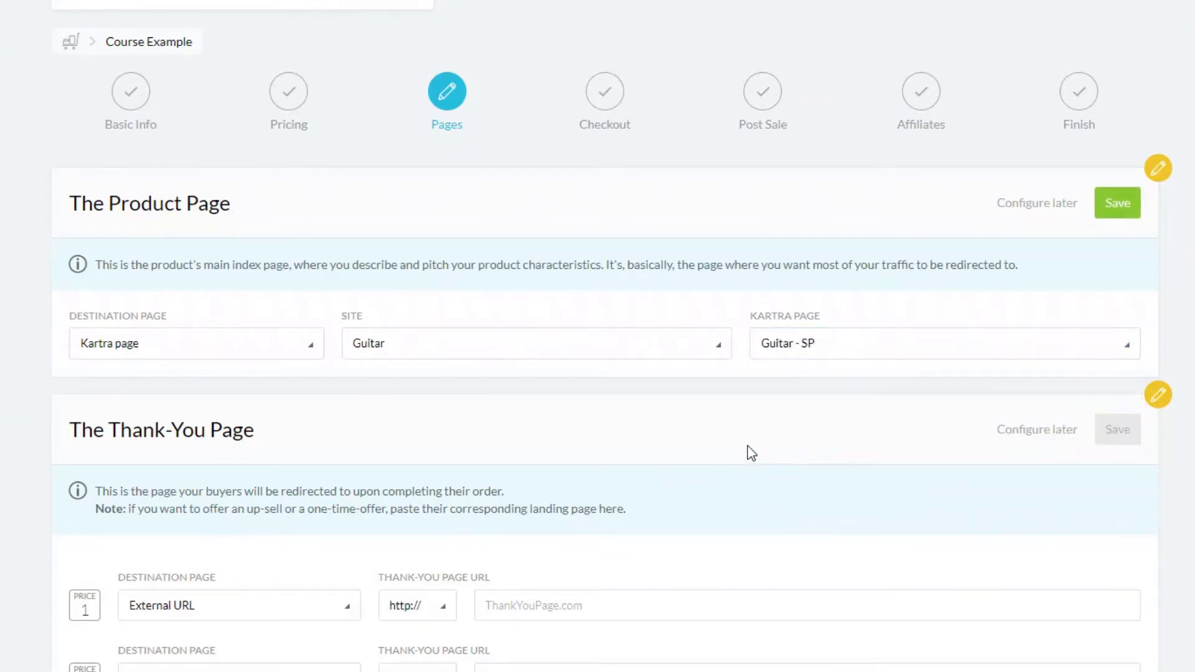
left_click(1117, 203)
- Set the thank-you page for Price 1 to the Kartra page "Guitar - TY" from the Guitar site
scroll(709, 448, "down", 2)
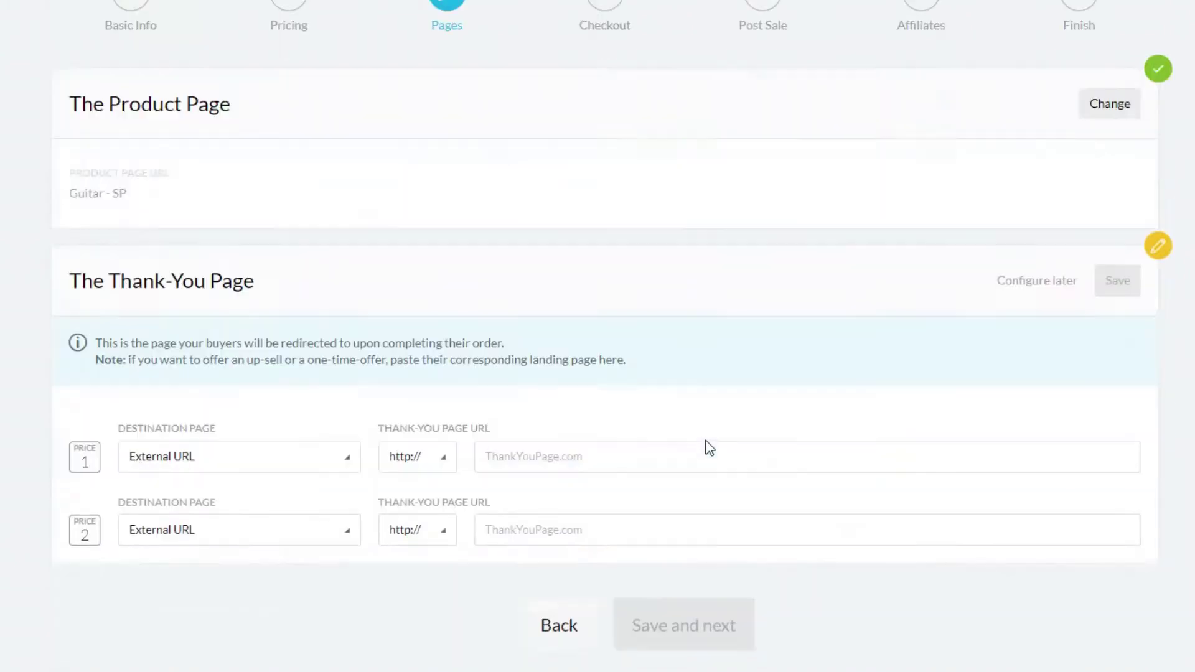
scroll(709, 448, "down", 1)
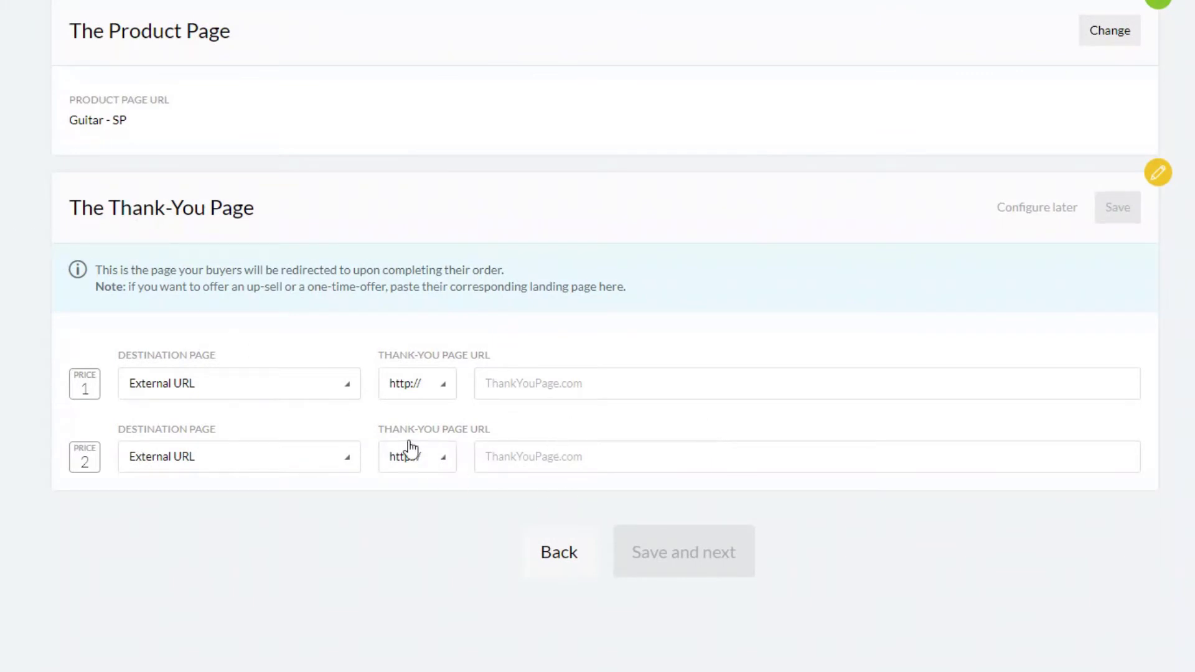
left_click(346, 396)
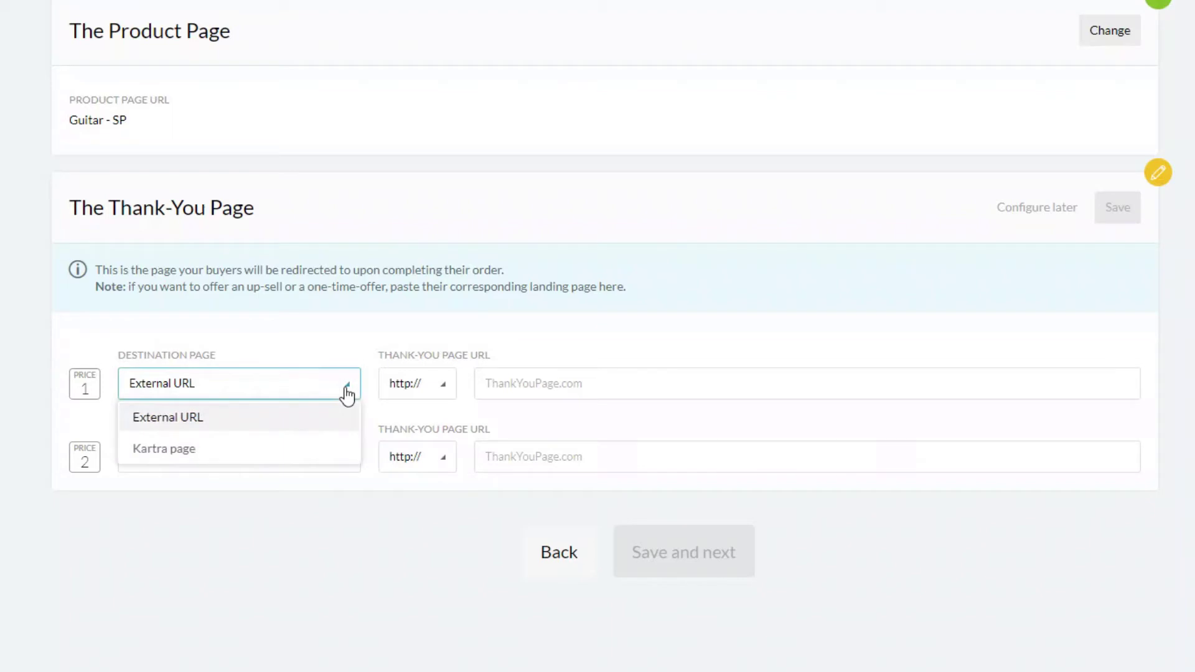
left_click(302, 456)
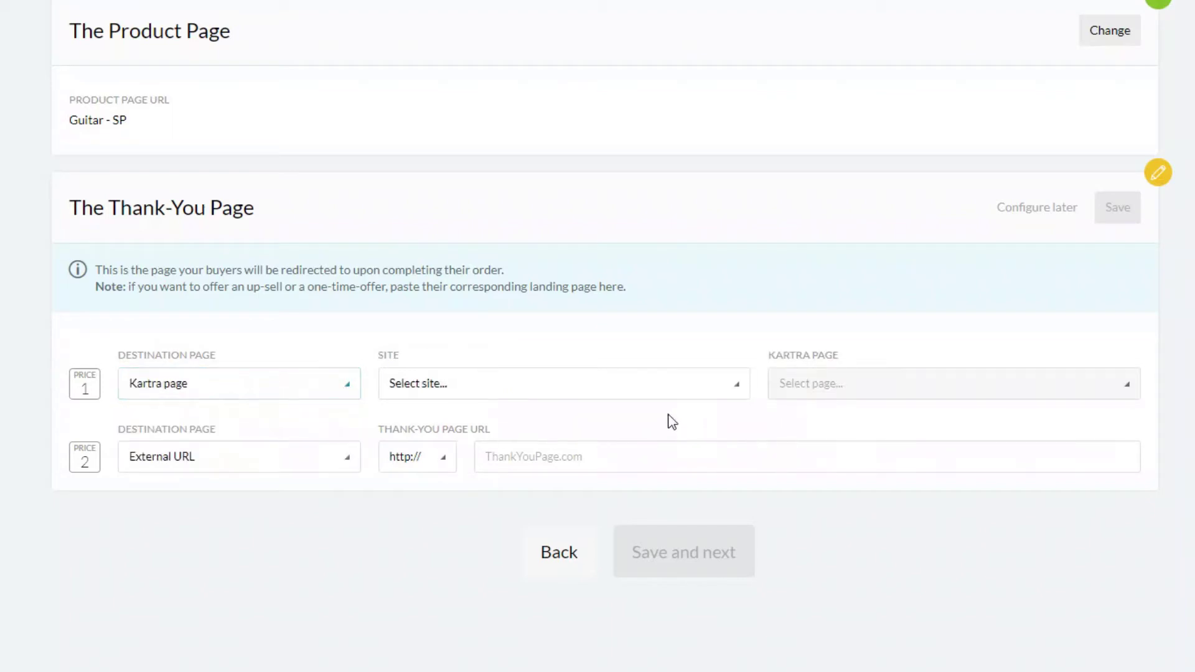
left_click(739, 392)
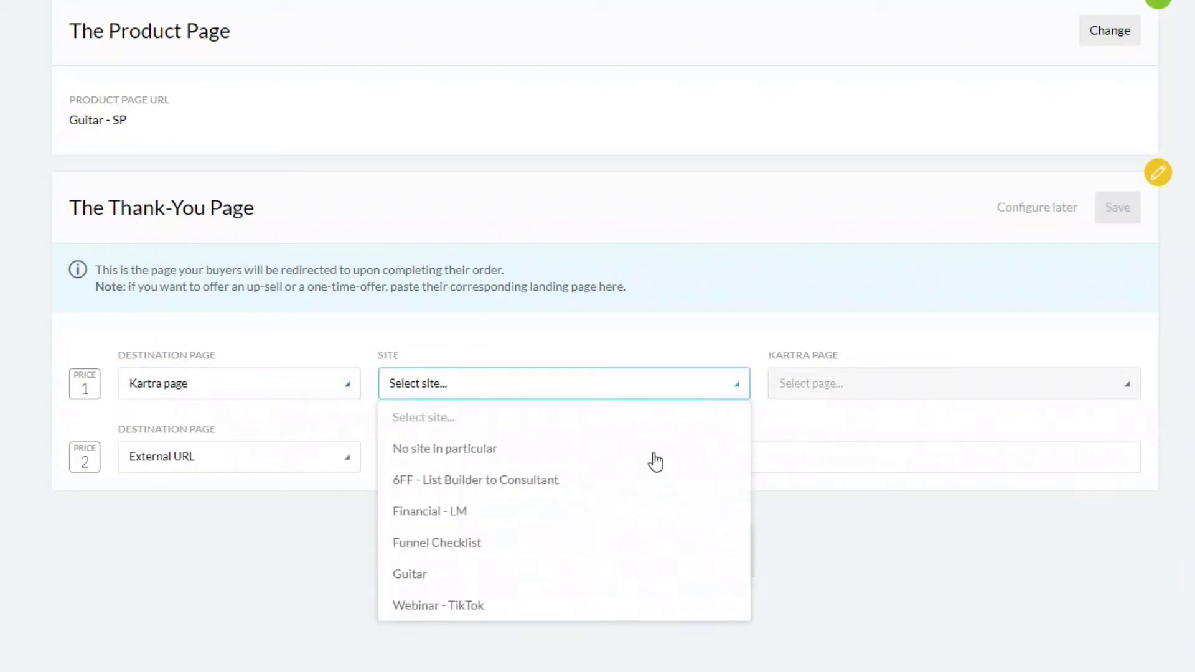
left_click(449, 571)
left_click(834, 389)
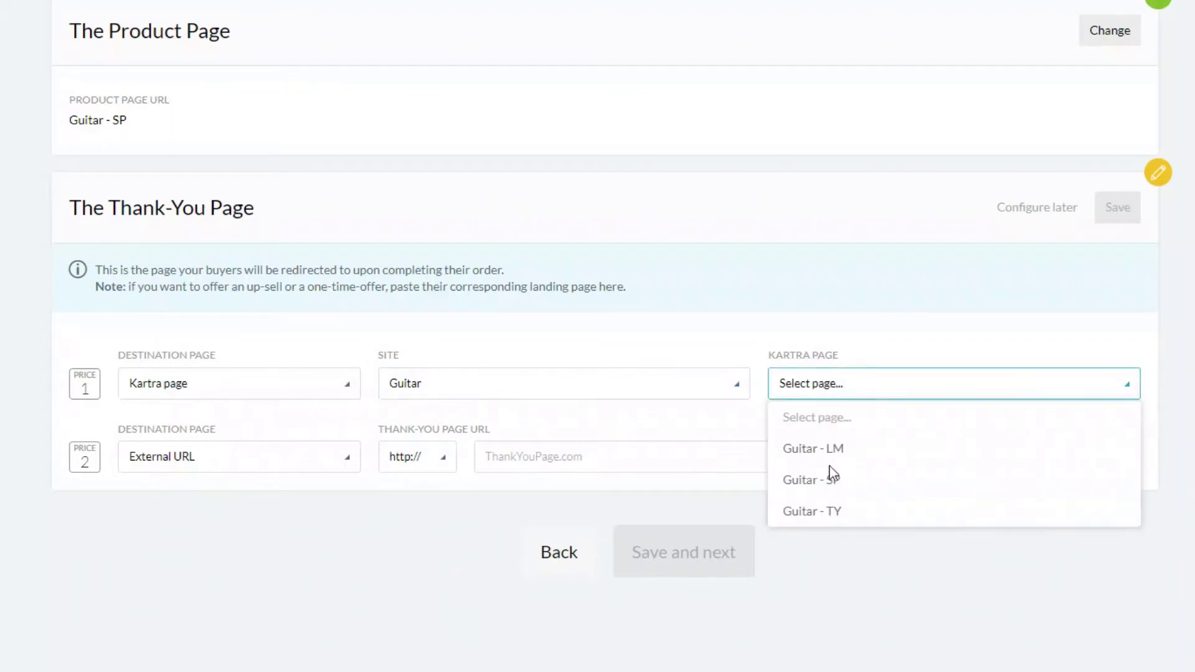
left_click(830, 517)
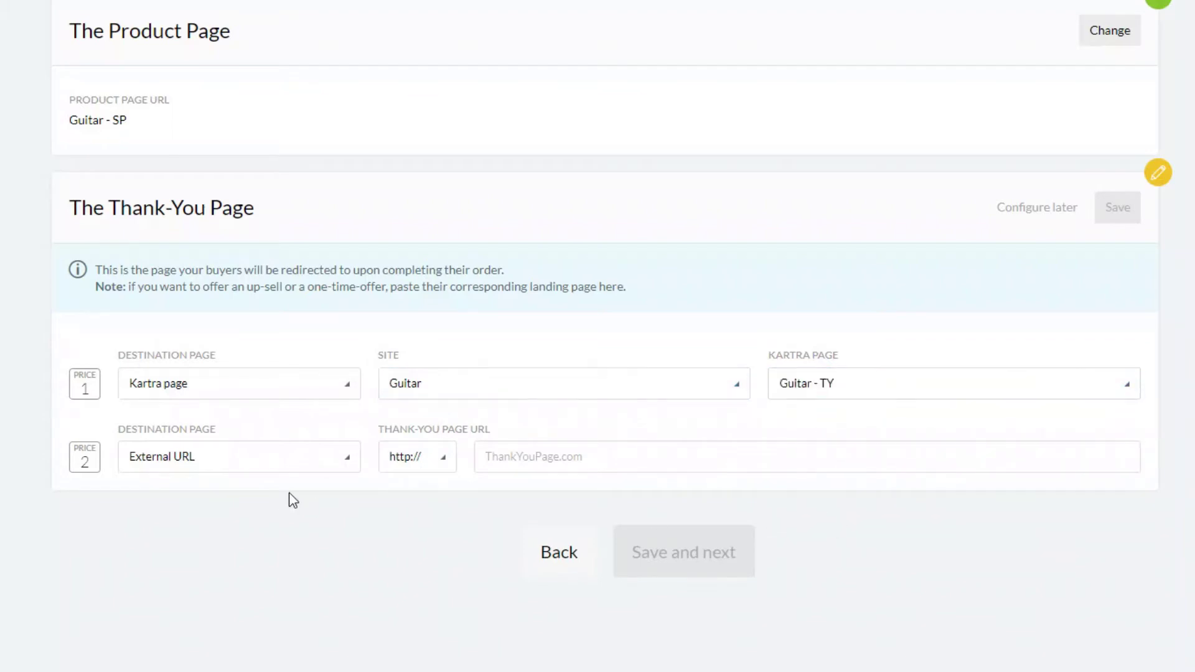
- Set Price 2's thank-you page to the Guitar site's Kartra page "Guitar - TY", and save through to the checkout settings
left_click(330, 467)
left_click(252, 526)
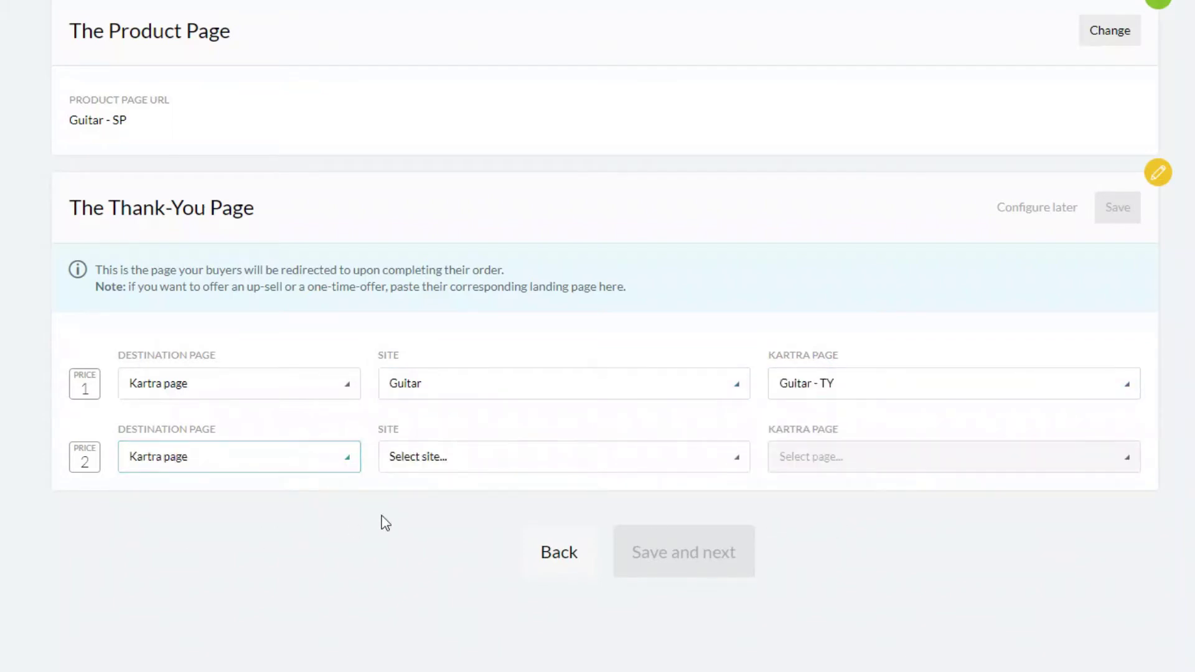
left_click(655, 467)
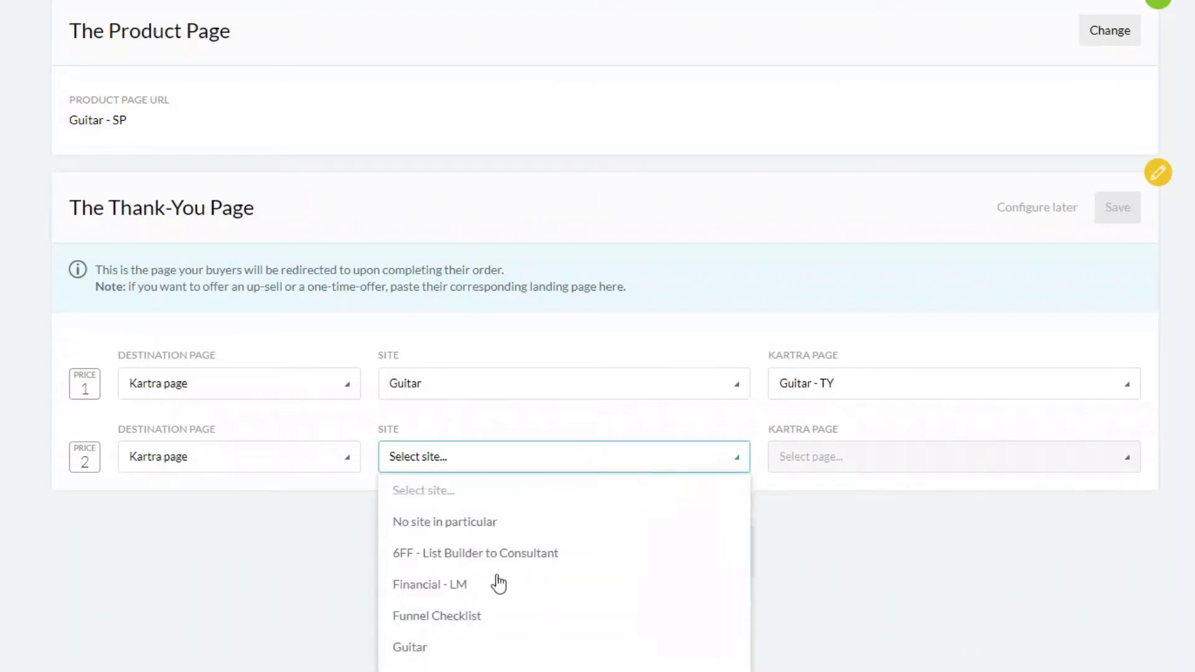
left_click(416, 650)
left_click(816, 462)
left_click(817, 587)
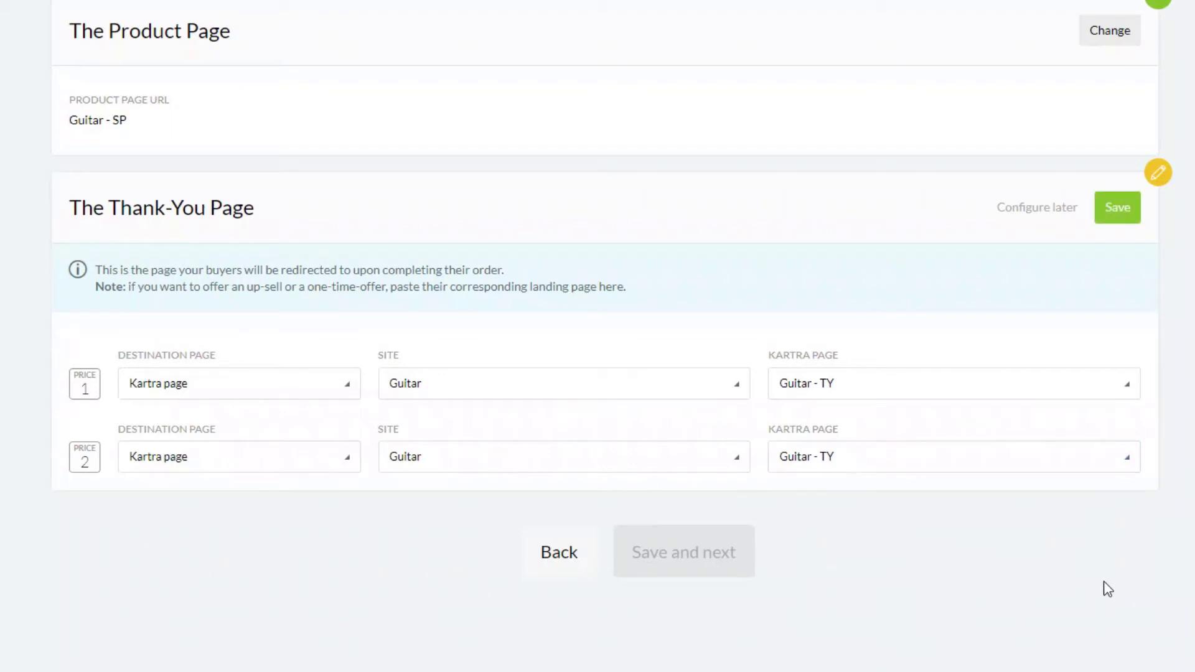
left_click(1120, 211)
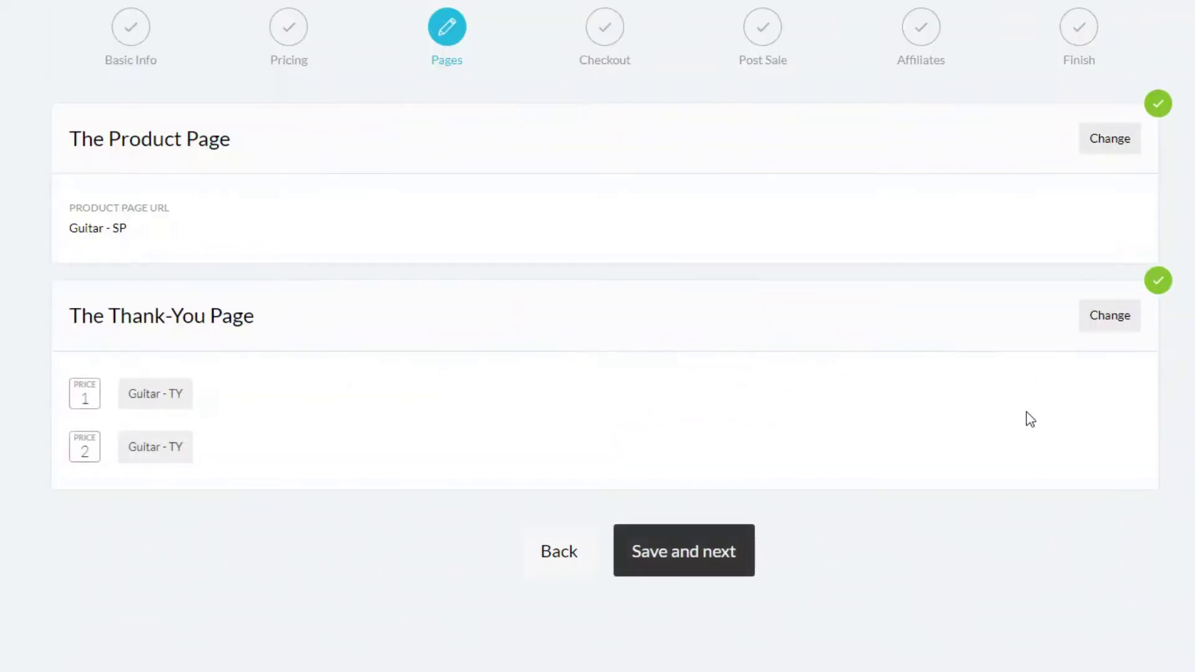
left_click(678, 560)
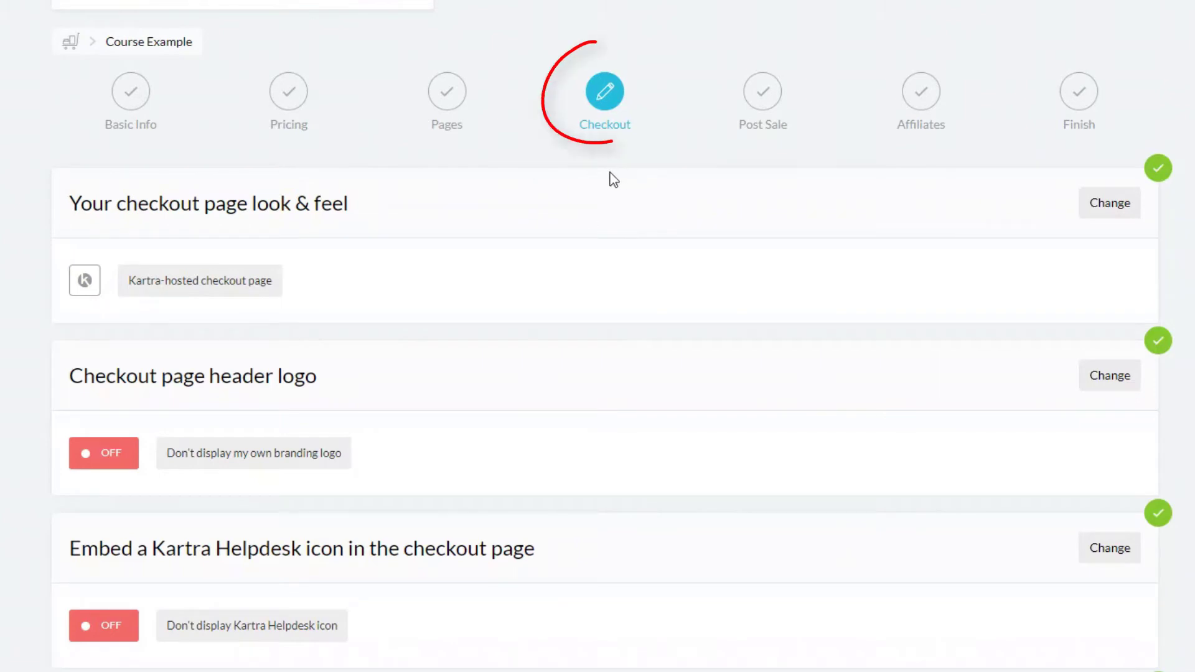
- Edit the checkout page look and feel, preview several Kartra-hosted templates, and choose the last one with the Orange theme color
scroll(619, 237, "down", 1)
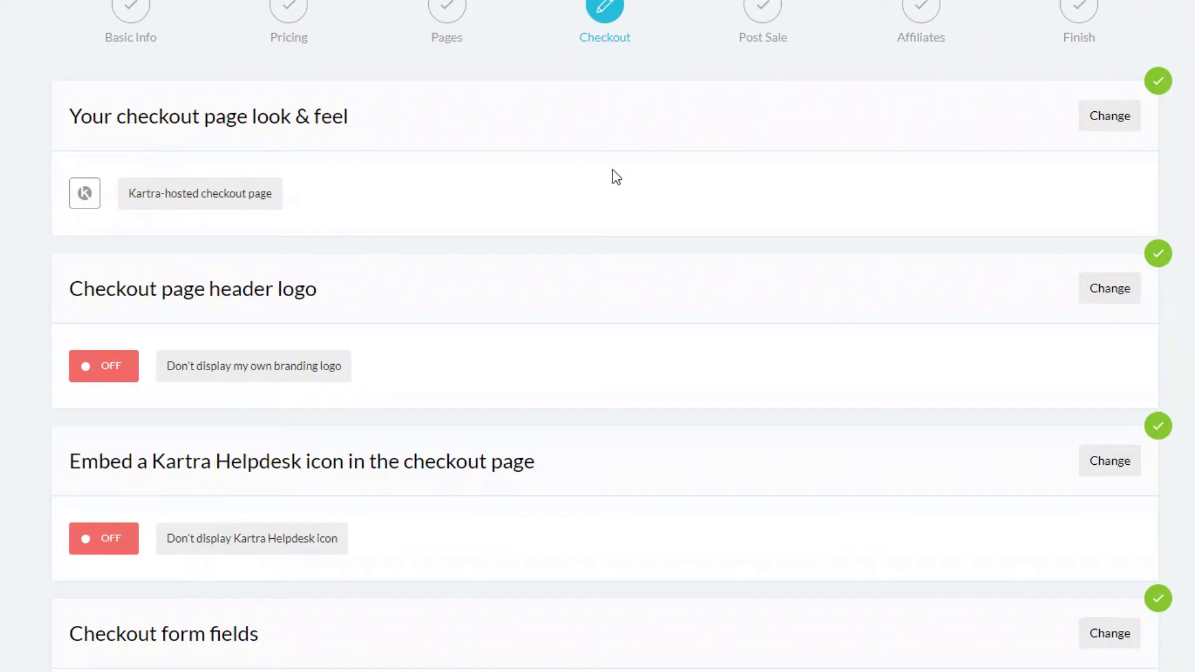
left_click(1117, 127)
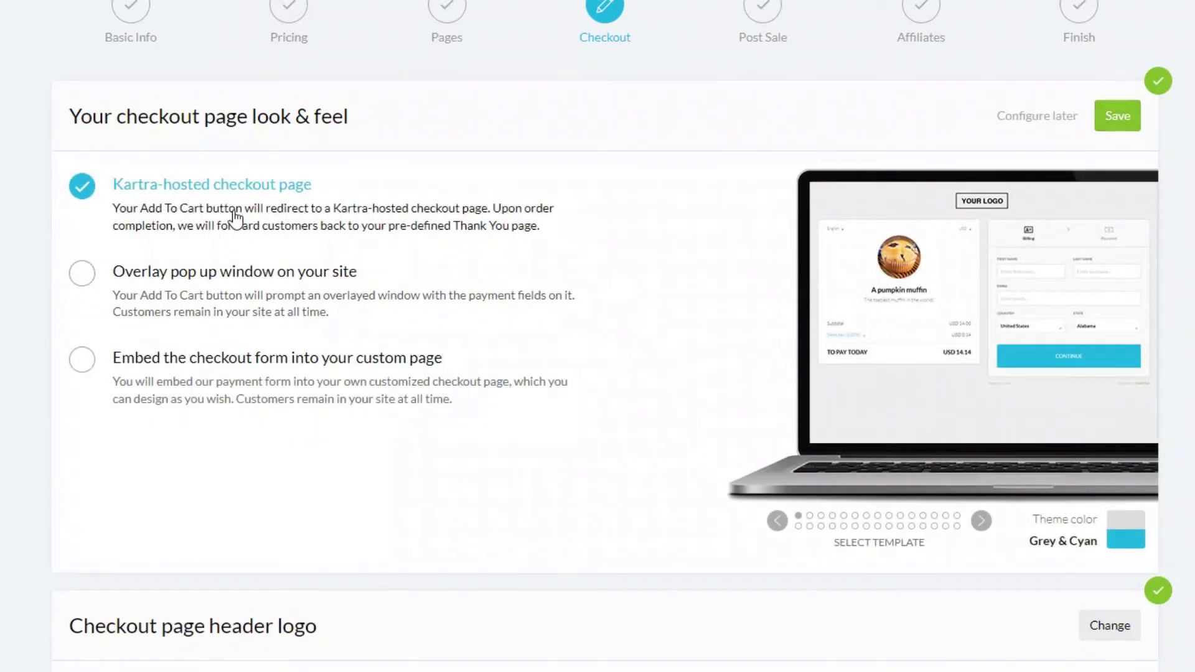
mouse_move(996, 476)
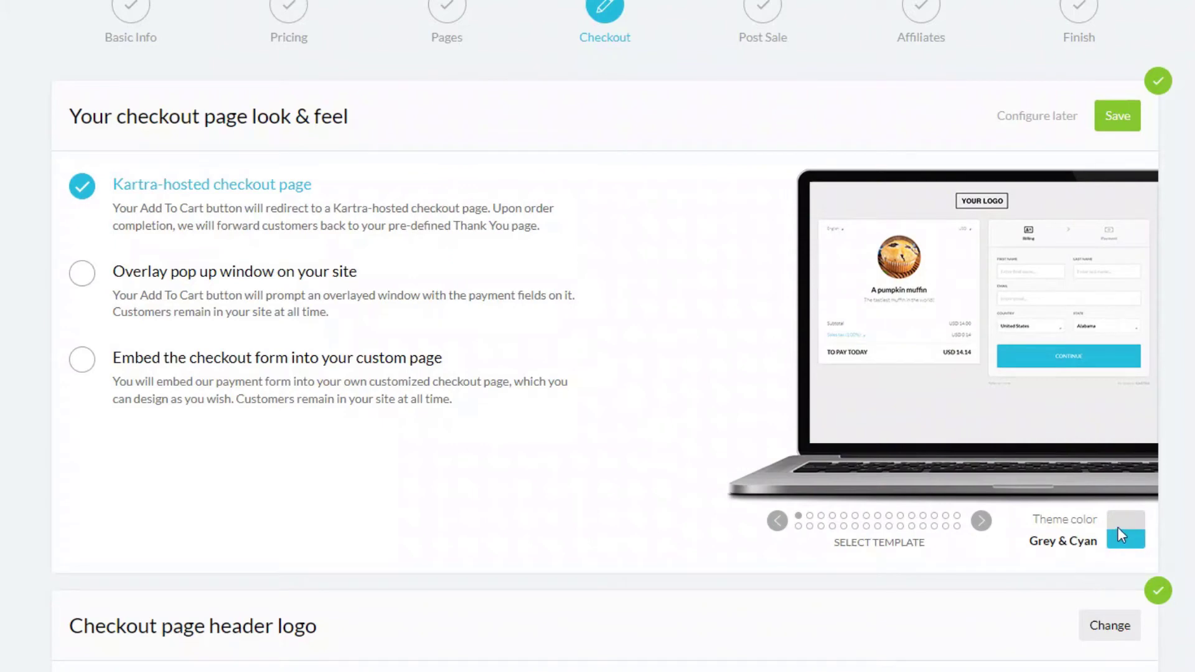
left_click(855, 516)
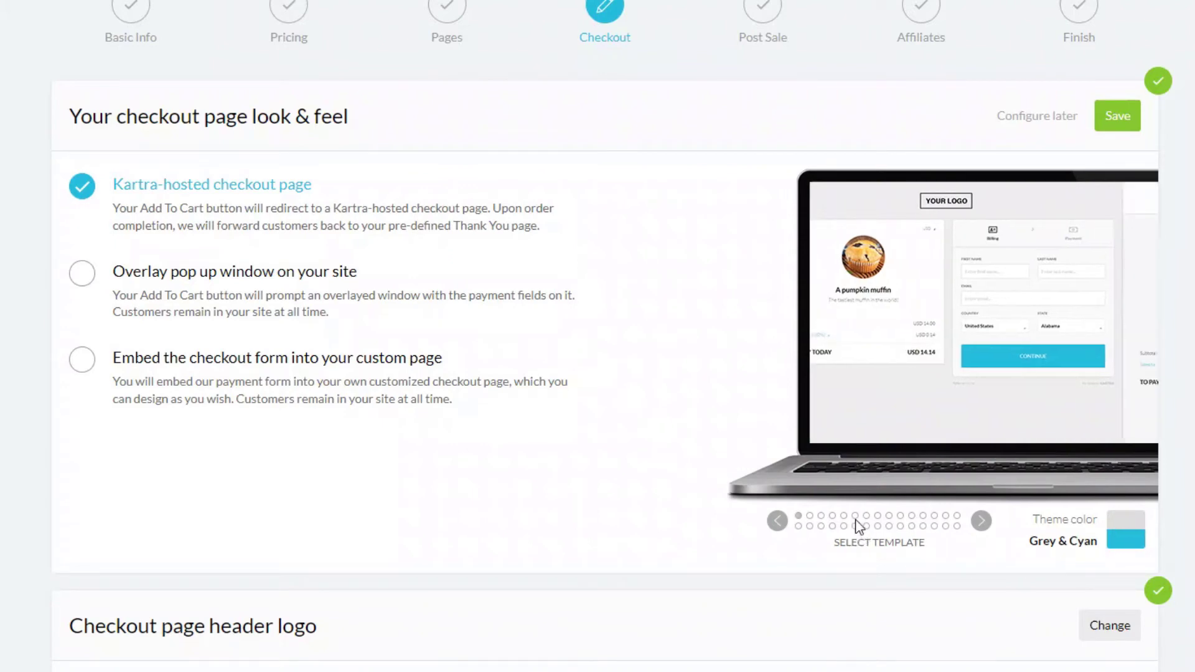
left_click(912, 516)
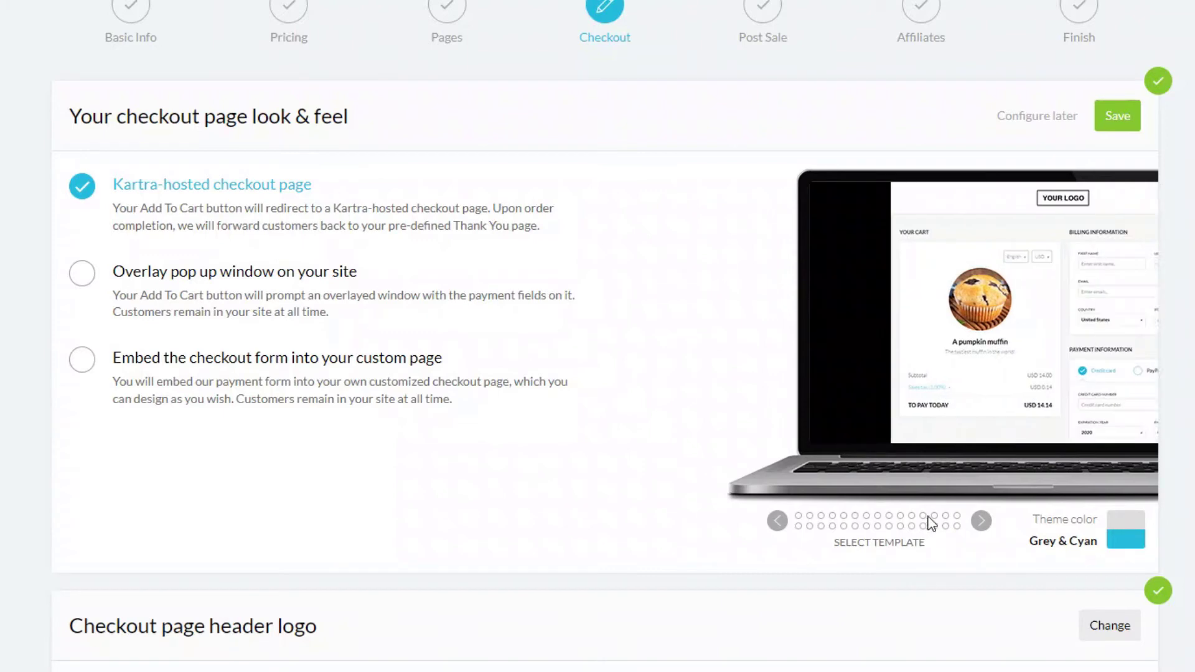
left_click(945, 516)
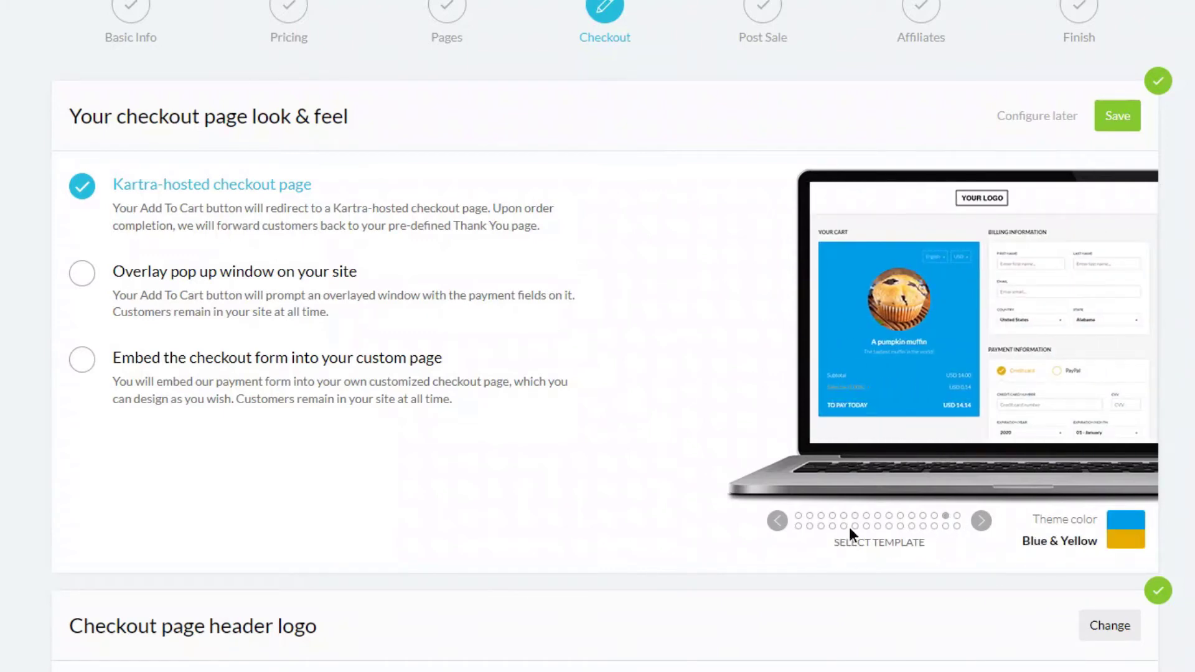
left_click(889, 525)
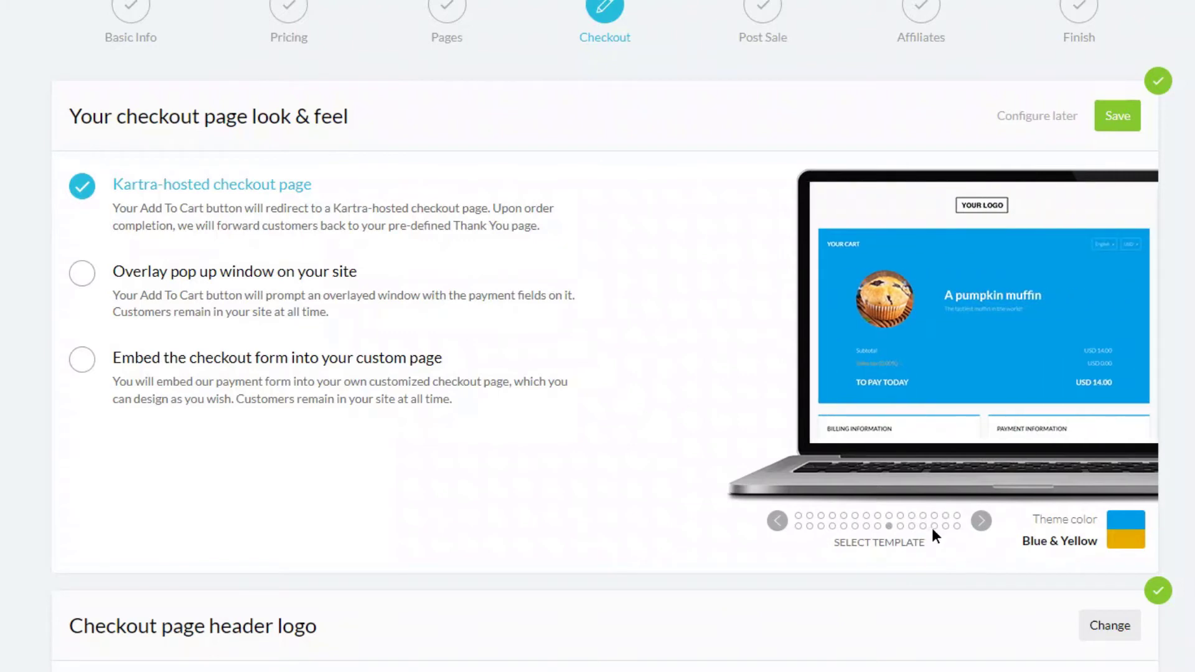
left_click(933, 527)
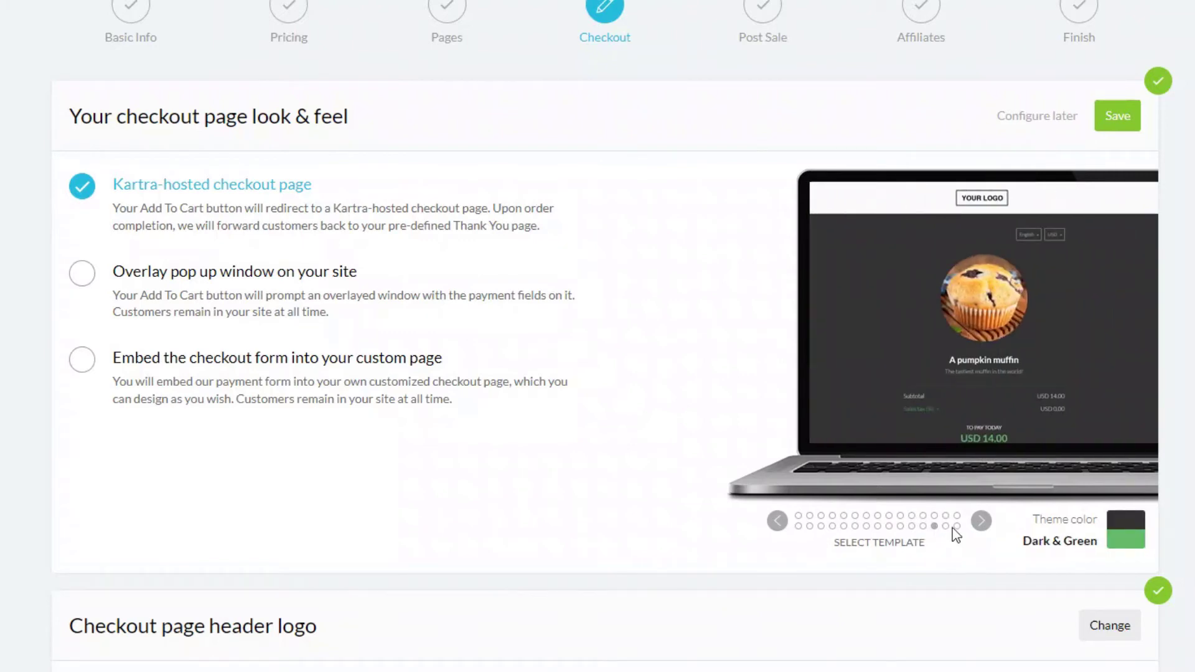
left_click(956, 526)
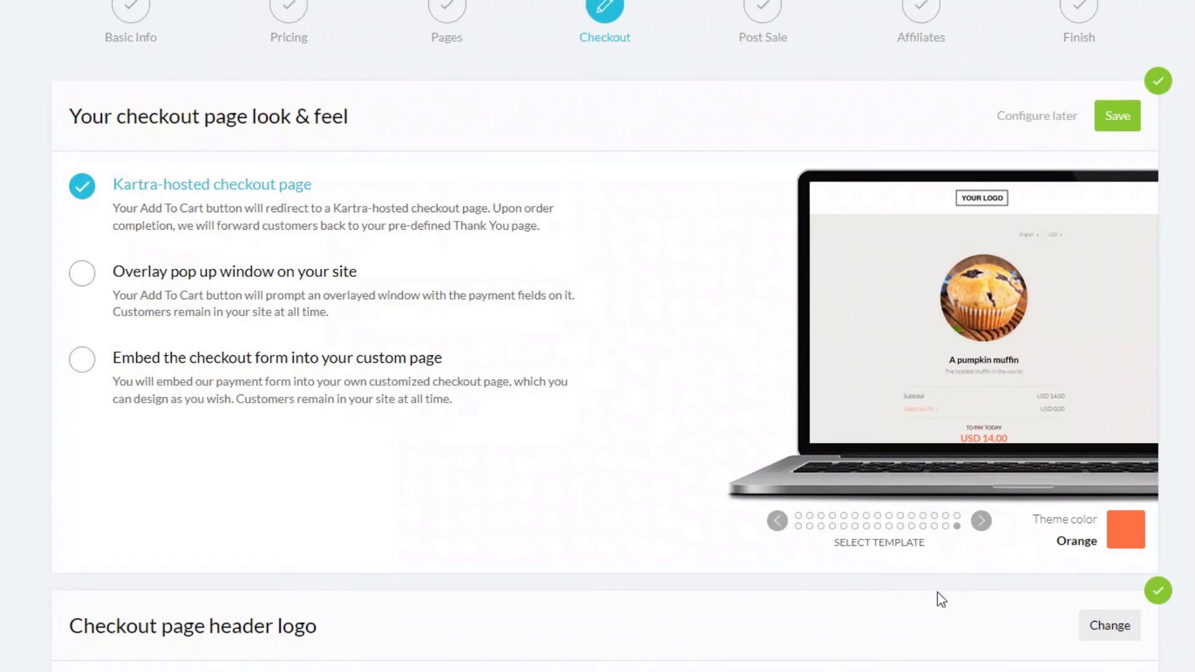
- Preview the overlay pop-up and embedded checkout form options, and return to the Kartra-hosted checkout page
left_click(83, 275)
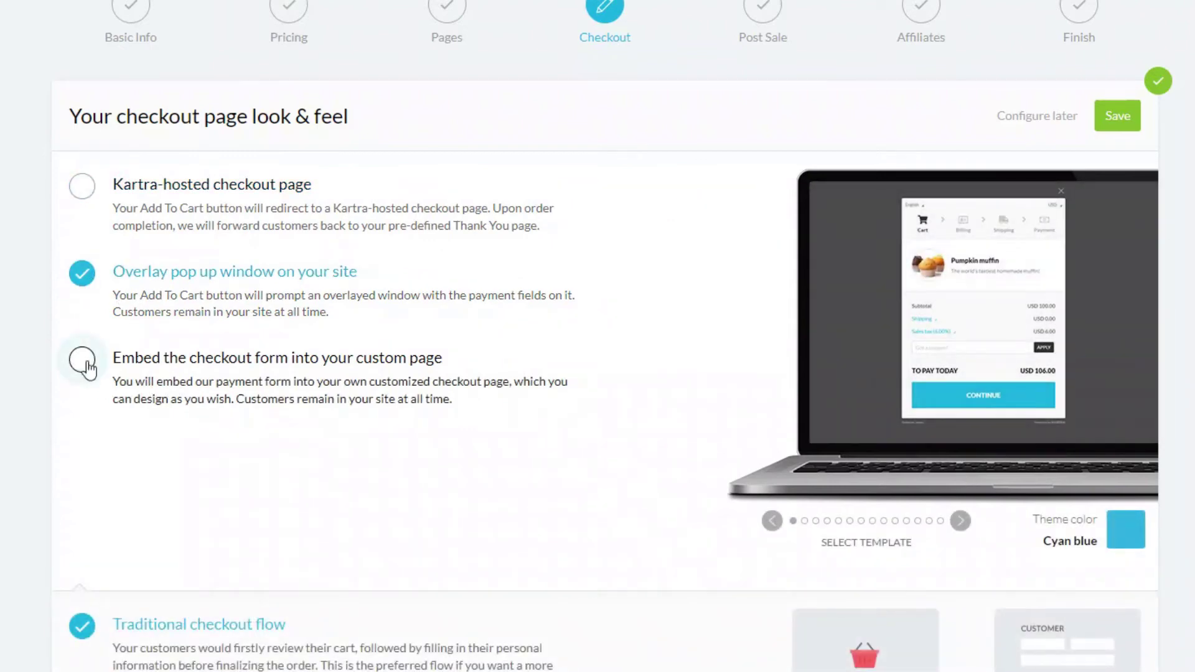
left_click(85, 364)
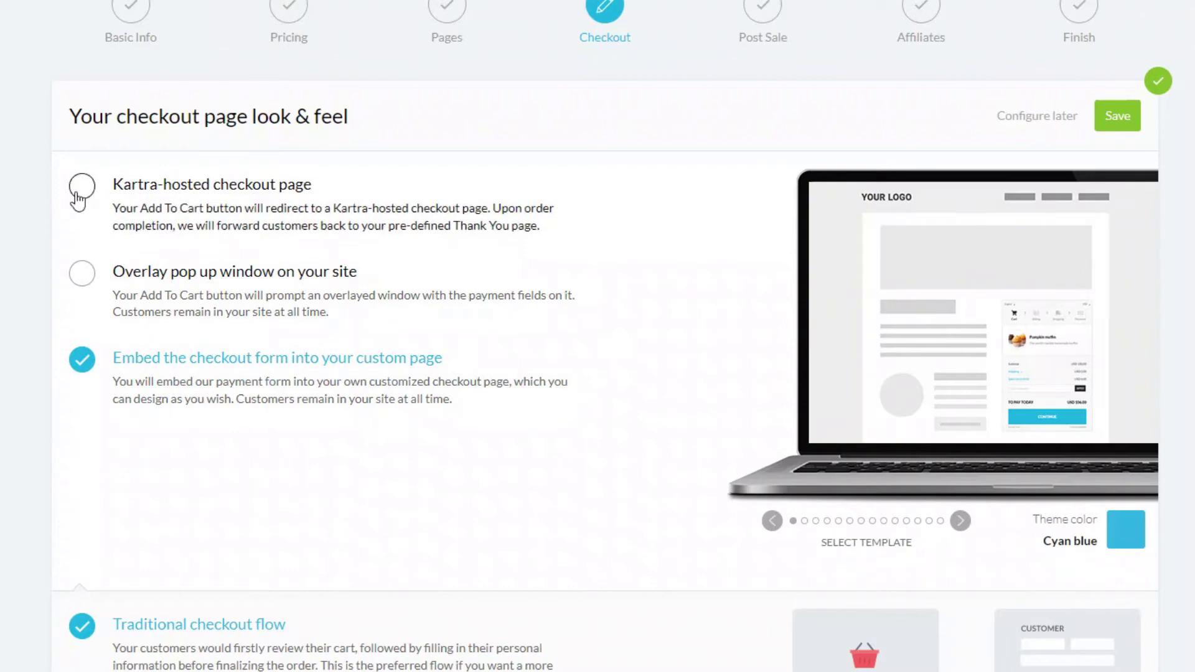
left_click(78, 197)
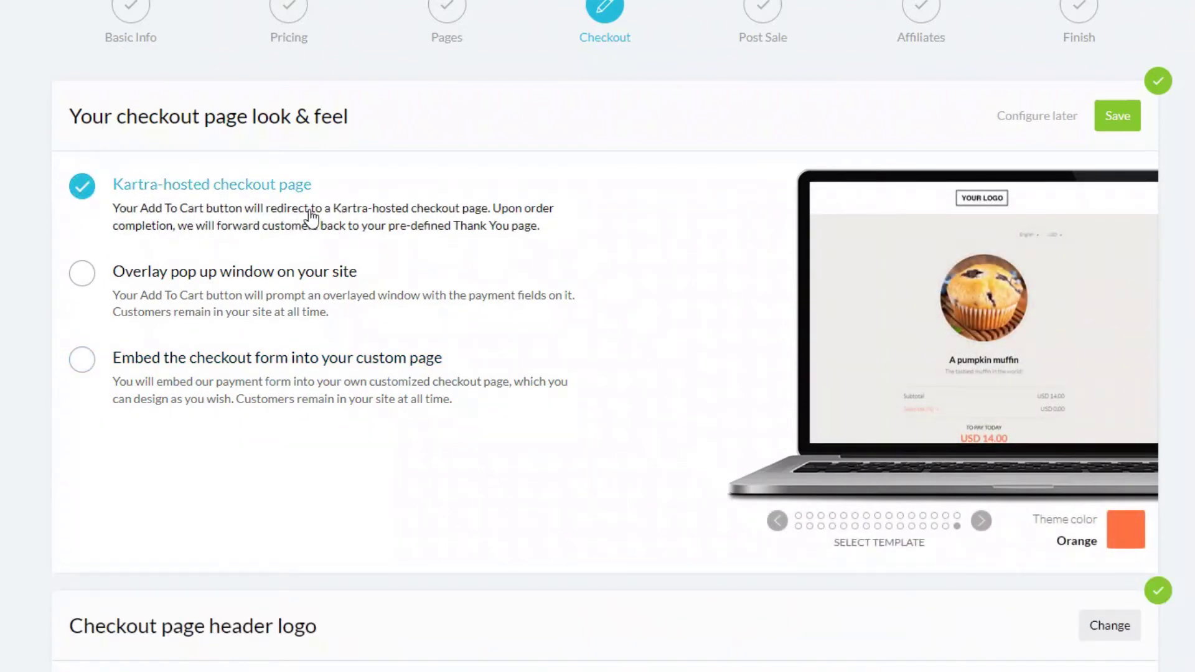
- Save the checkout page look and feel as a Kartra-hosted checkout page with the Orange template
scroll(385, 305, "down", 4)
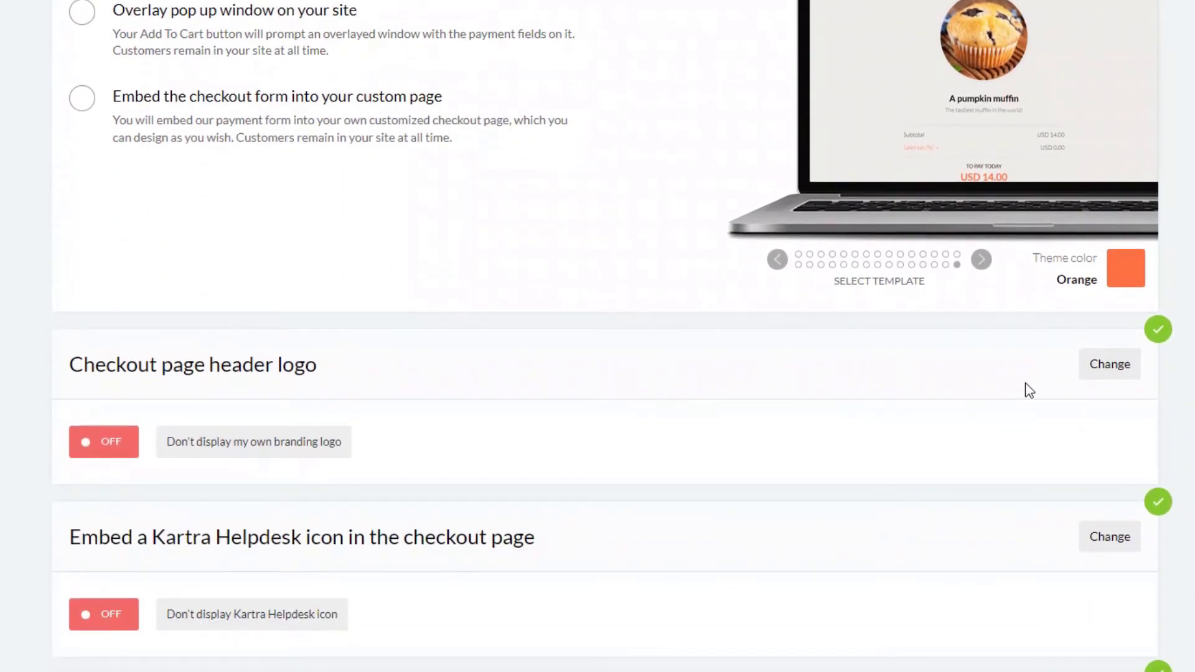
scroll(658, 314, "up", 3)
left_click(1115, 29)
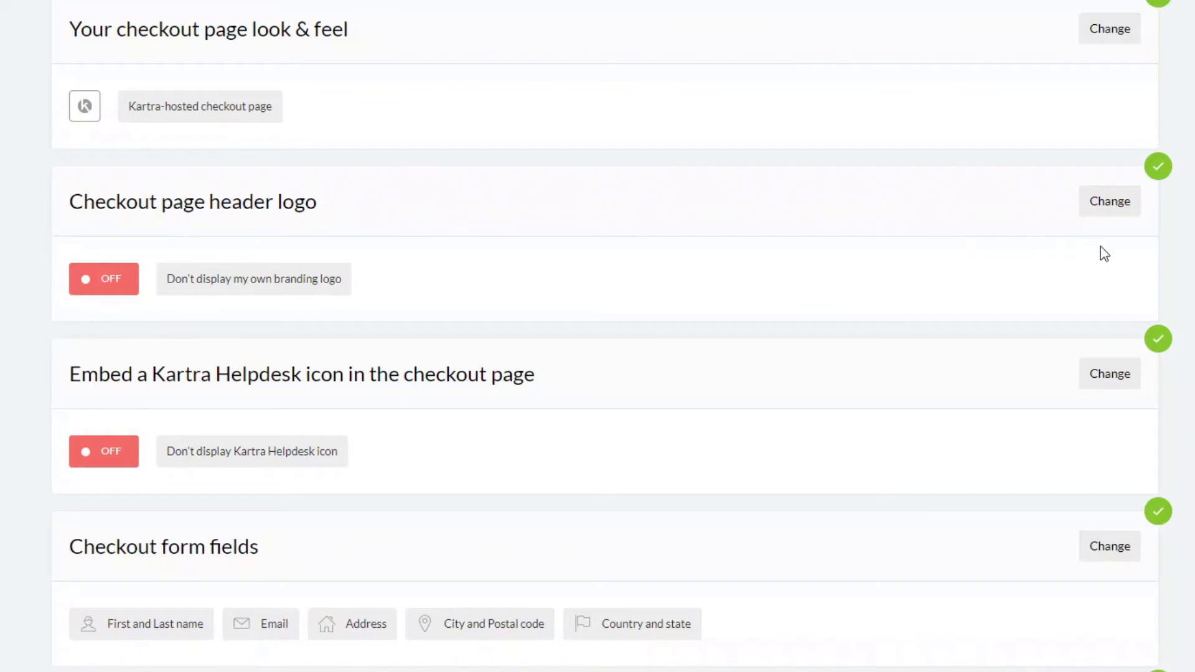
- Look through the existing fields that can be added to the checkout form, and save the form fields without adding any
scroll(821, 342, "down", 4)
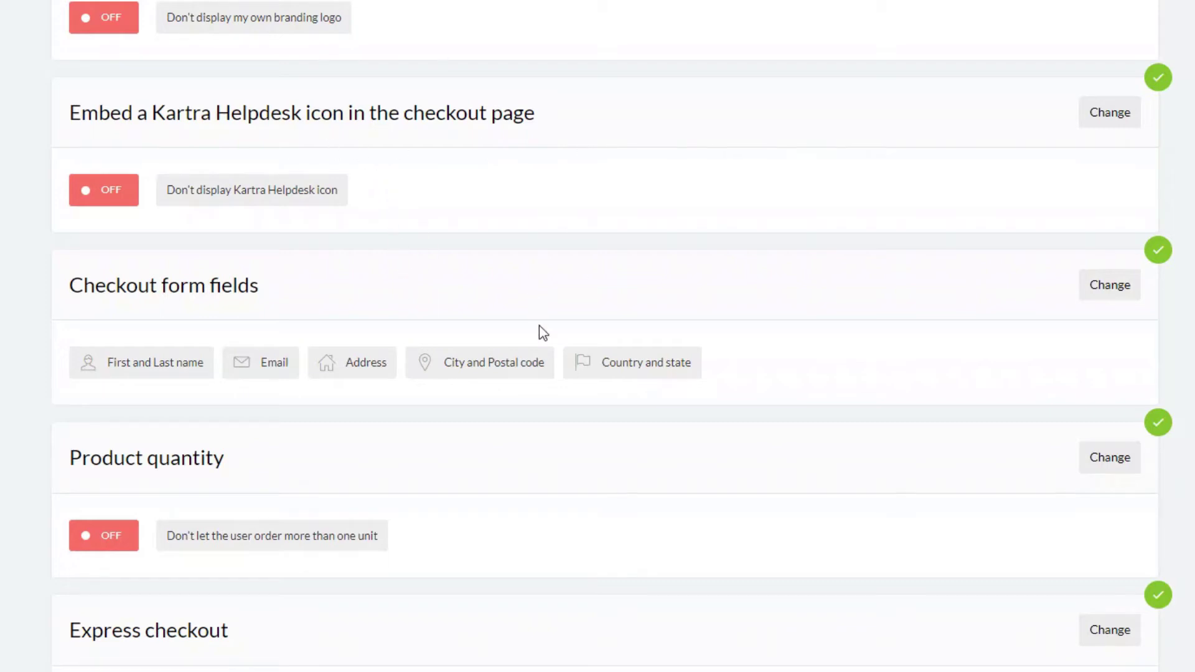
scroll(583, 467, "down", 3)
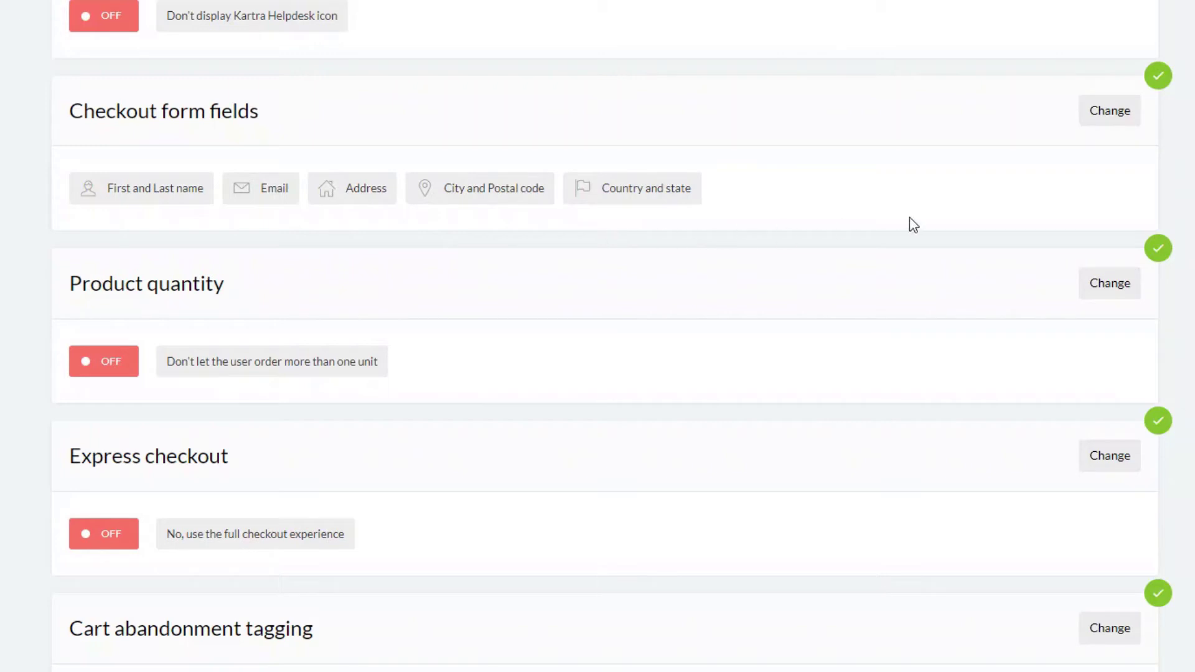
left_click(1110, 121)
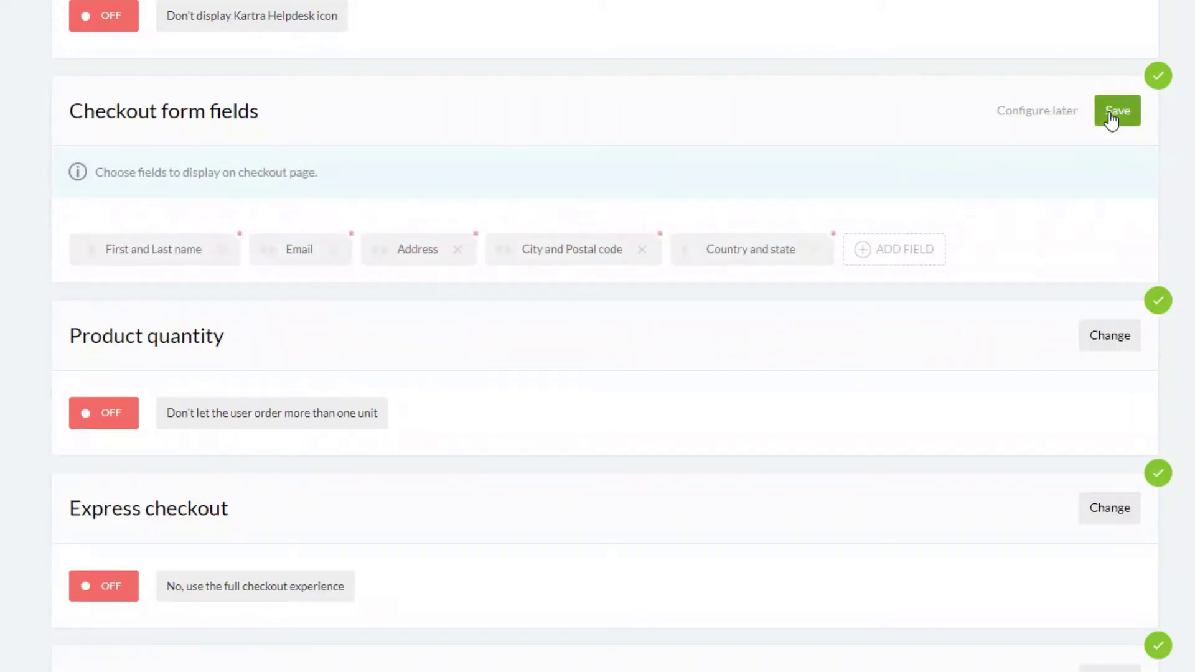
left_click(904, 250)
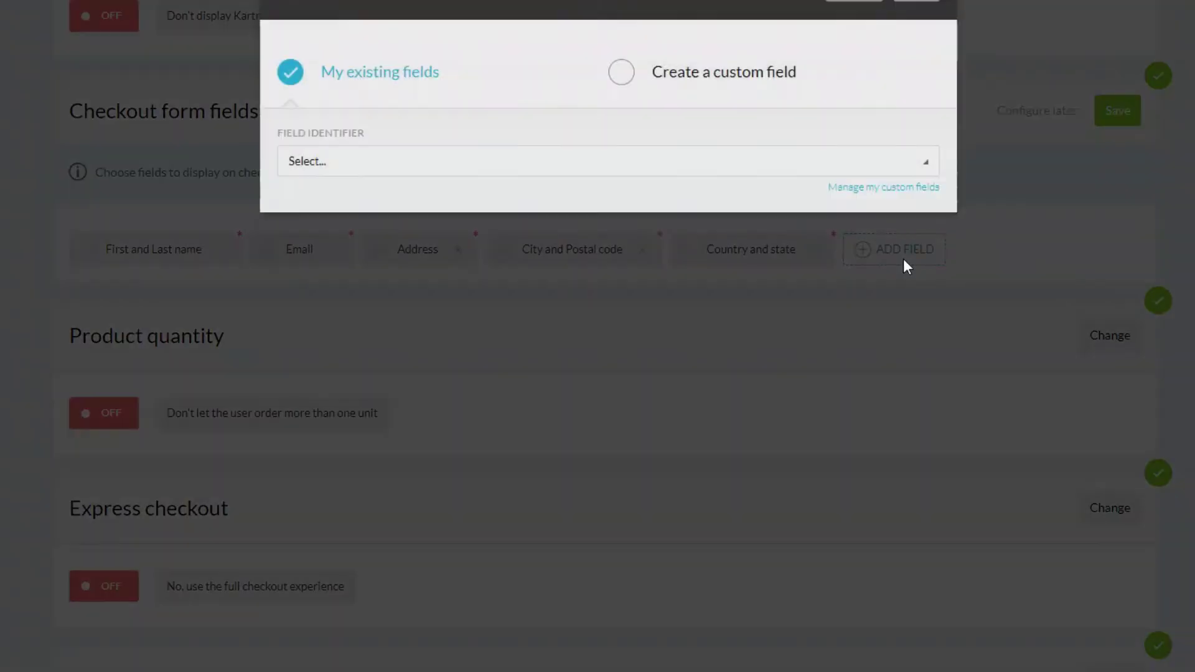
left_click(926, 174)
scroll(843, 296, "down", 3)
left_click(860, 8)
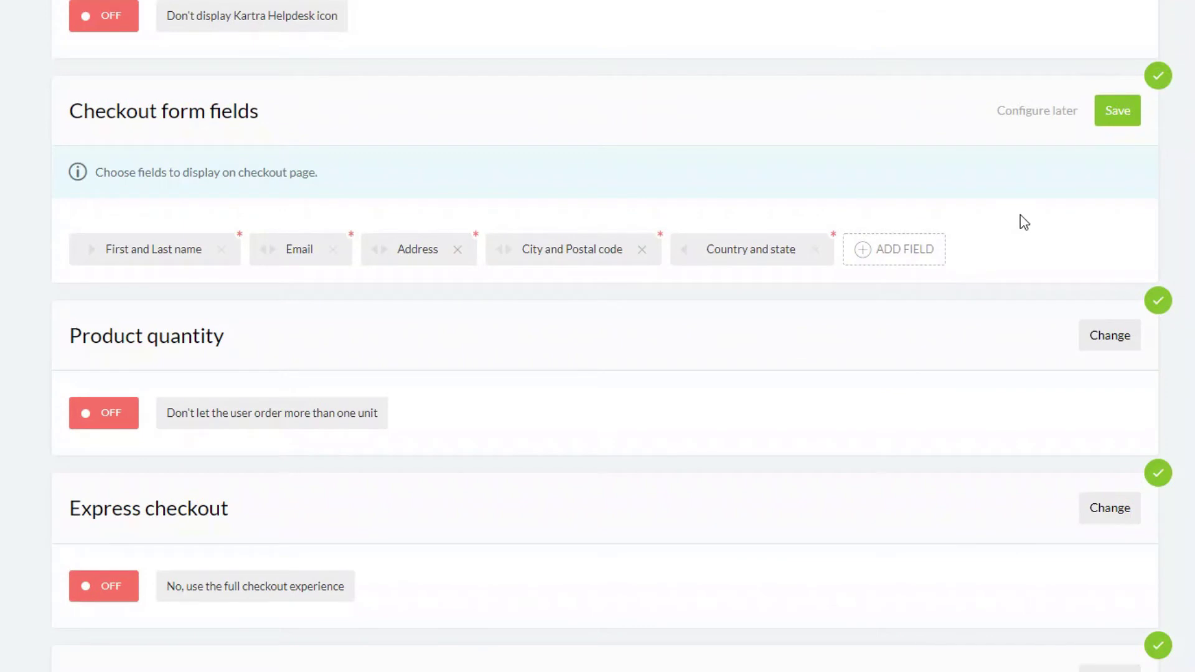
left_click(1113, 113)
- Turn on cart abandonment tagging for visitors who leave, and select the multi-price point as the price point
scroll(672, 451, "down", 3)
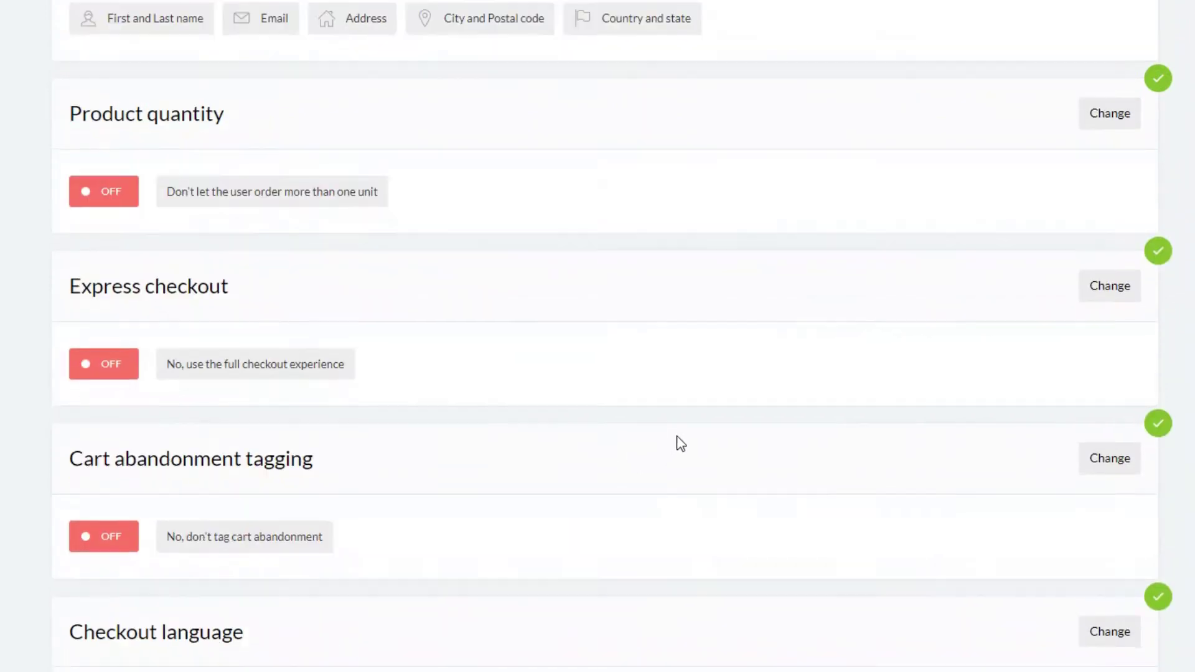
scroll(681, 444, "down", 2)
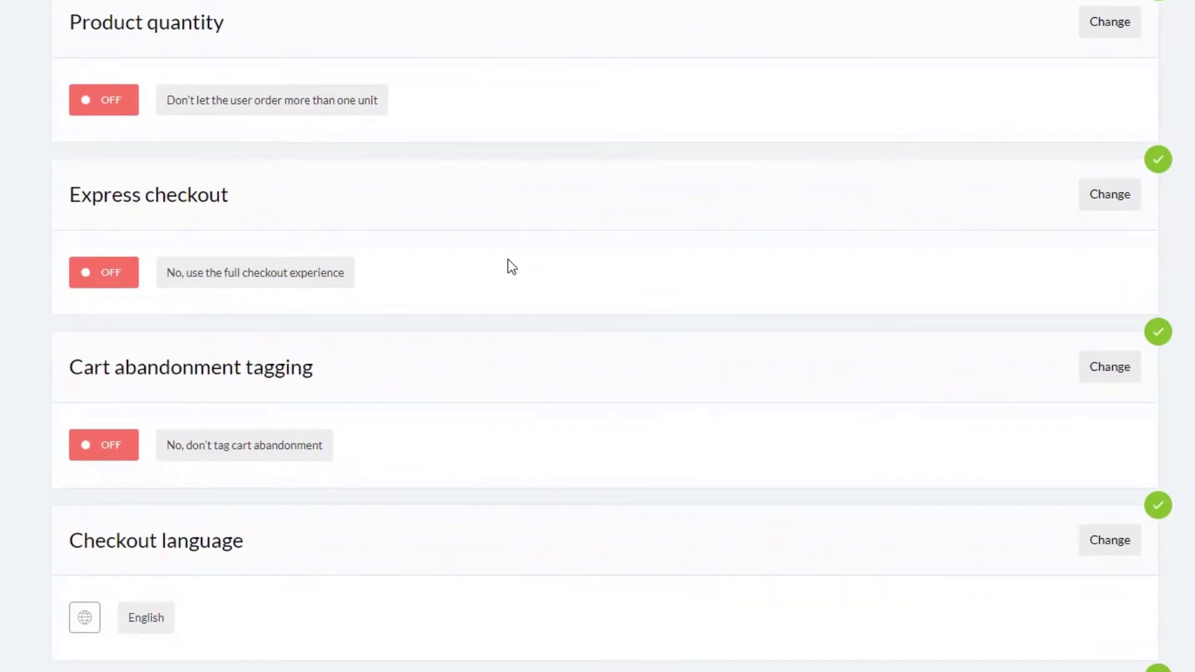
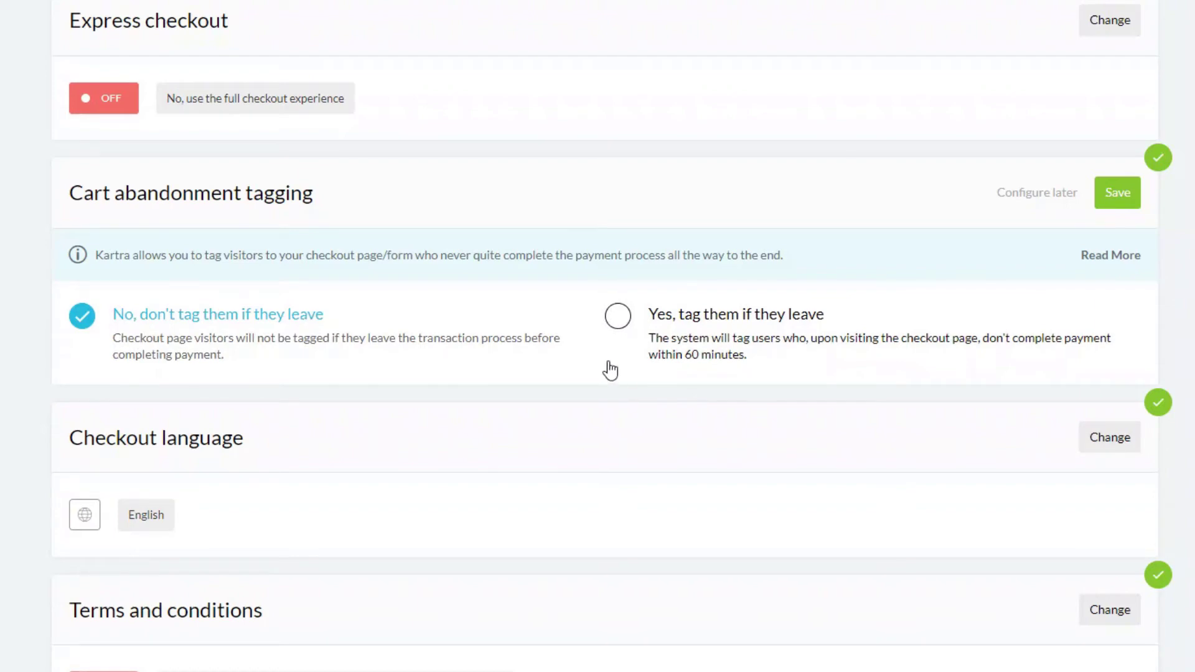
left_click(617, 317)
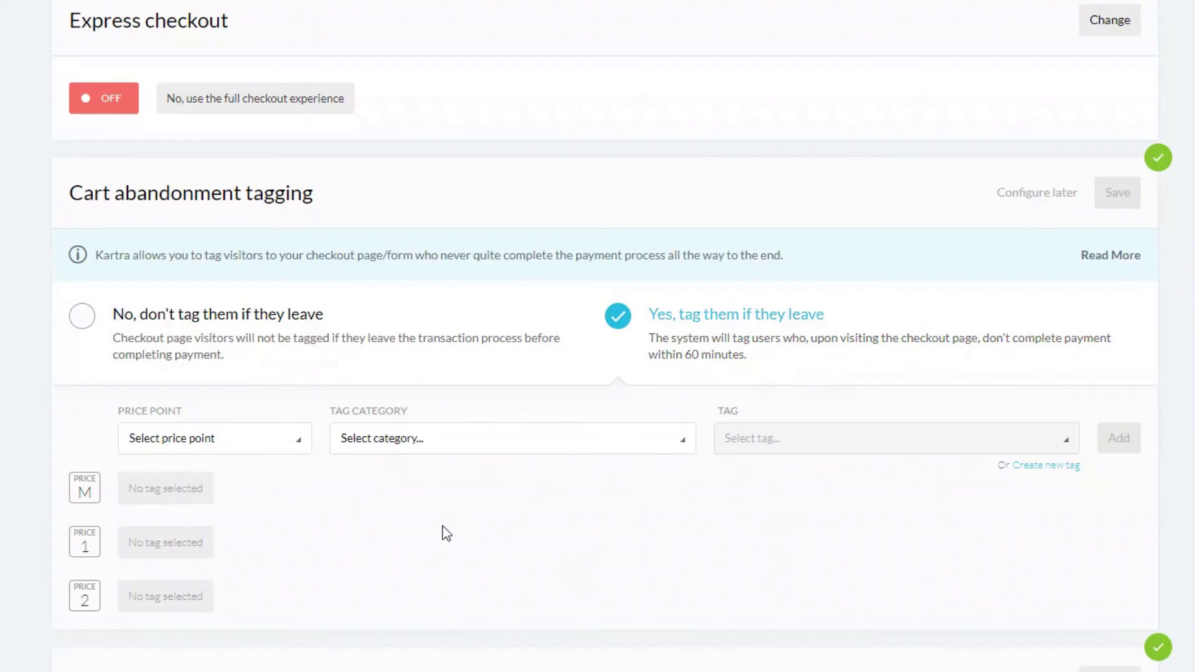
left_click(298, 444)
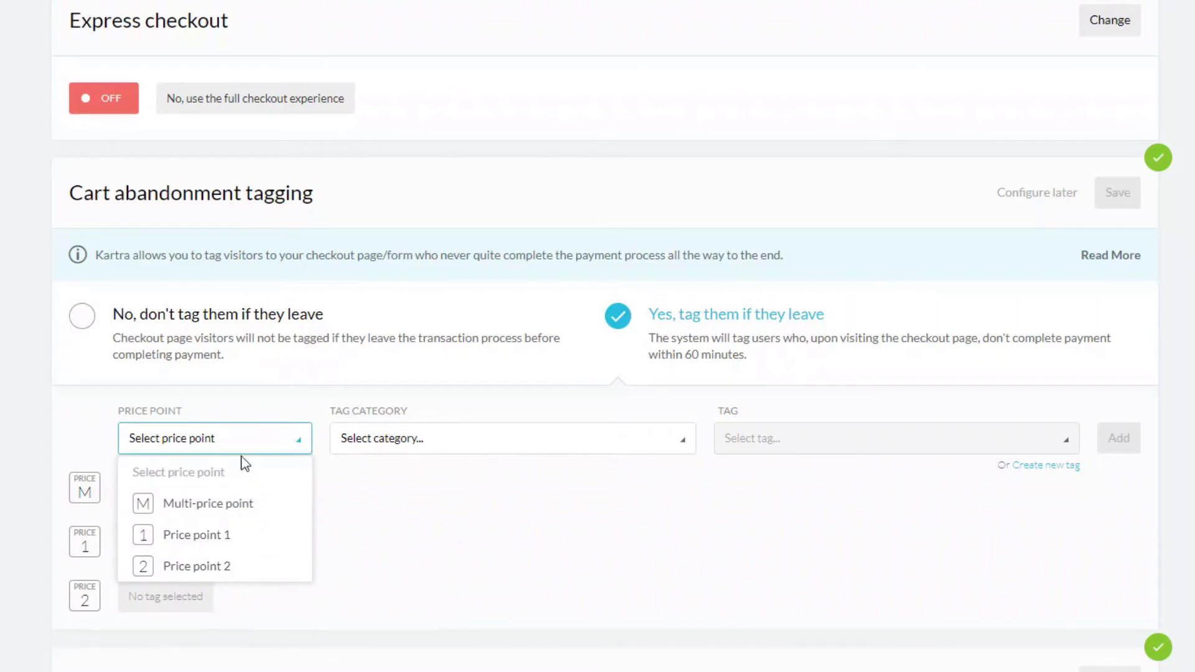
left_click(230, 514)
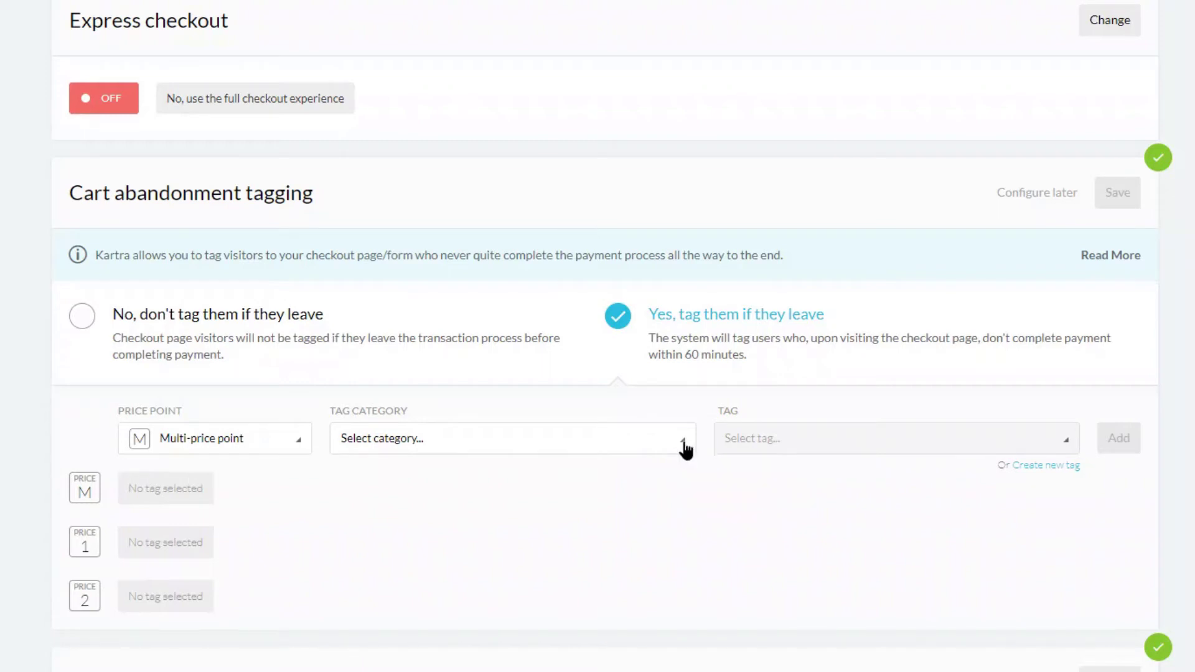
- Start a new tag named "Course Example Abandoned" and use the same text as its description
left_click(1041, 466)
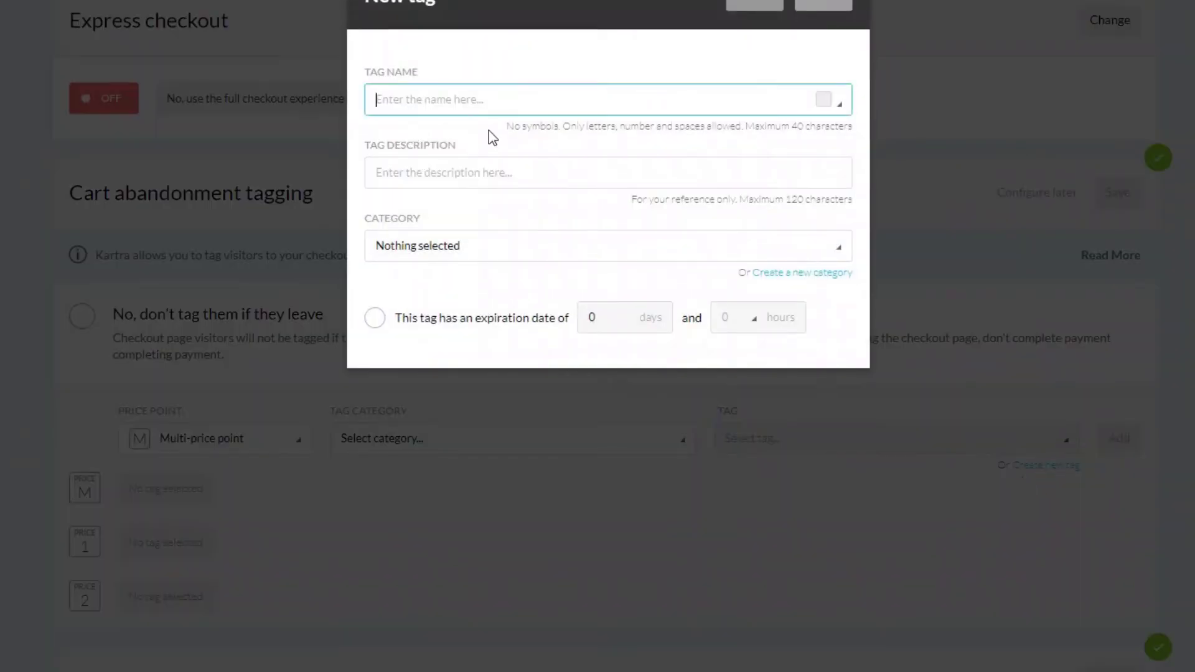
type("course Example Abandoned")
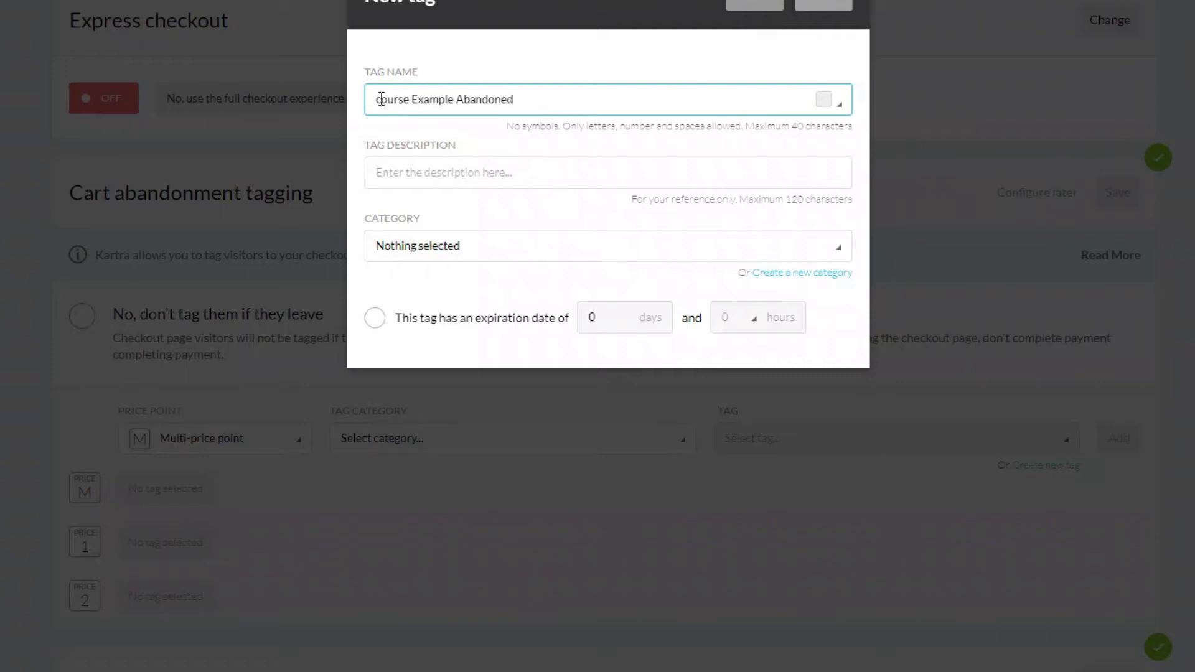
left_click_drag(382, 100, 375, 100)
type("C")
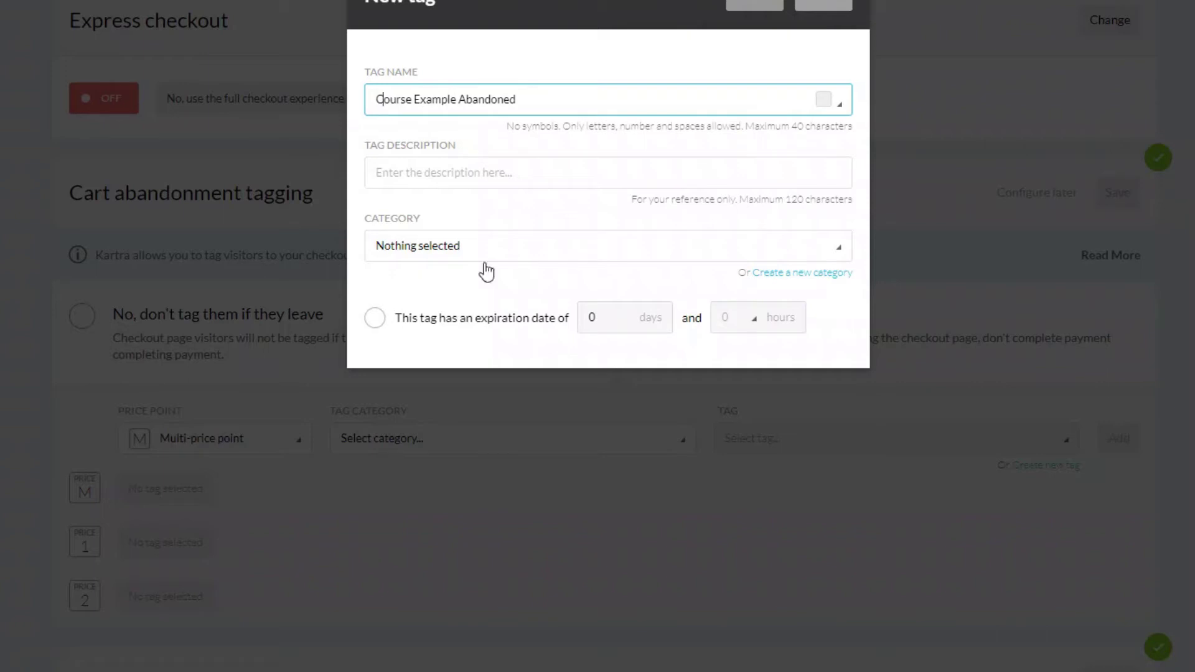
left_click(449, 173)
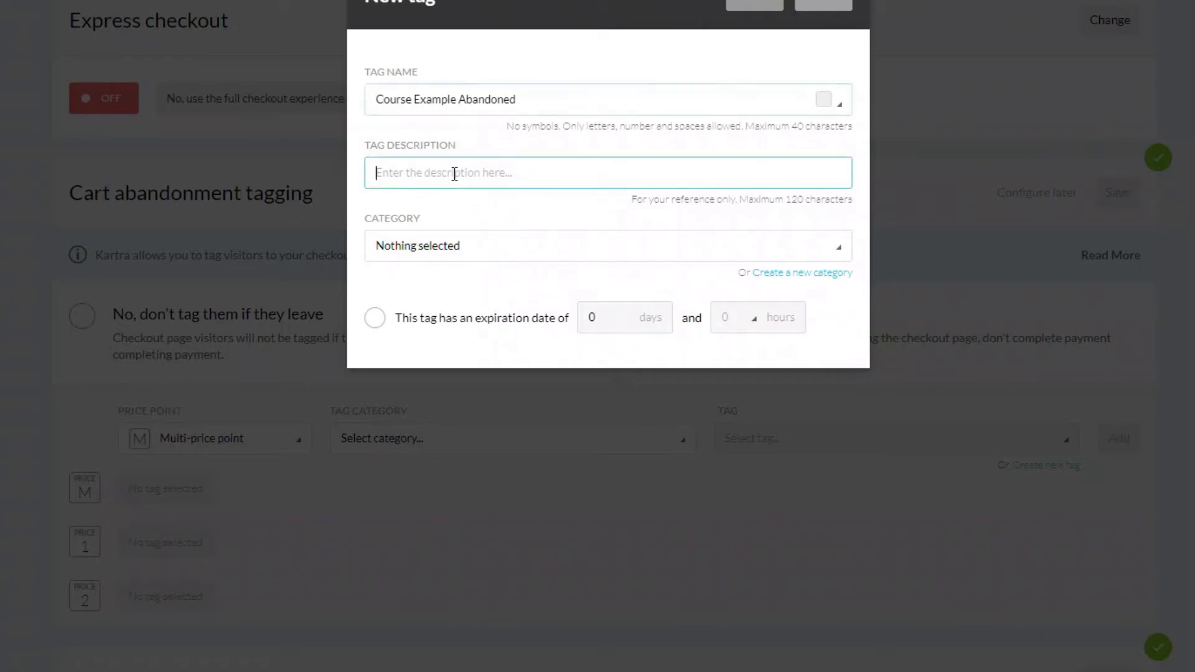
left_click_drag(516, 99, 352, 133)
key("ctrl+c")
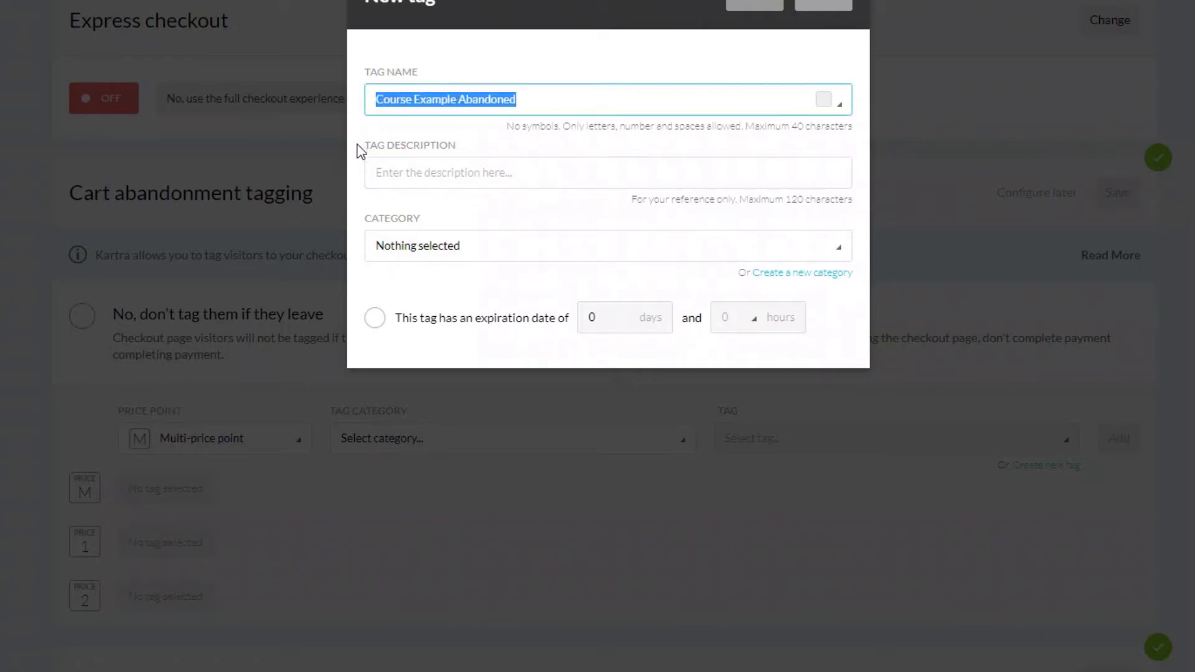
left_click(382, 173)
key("ctrl+v")
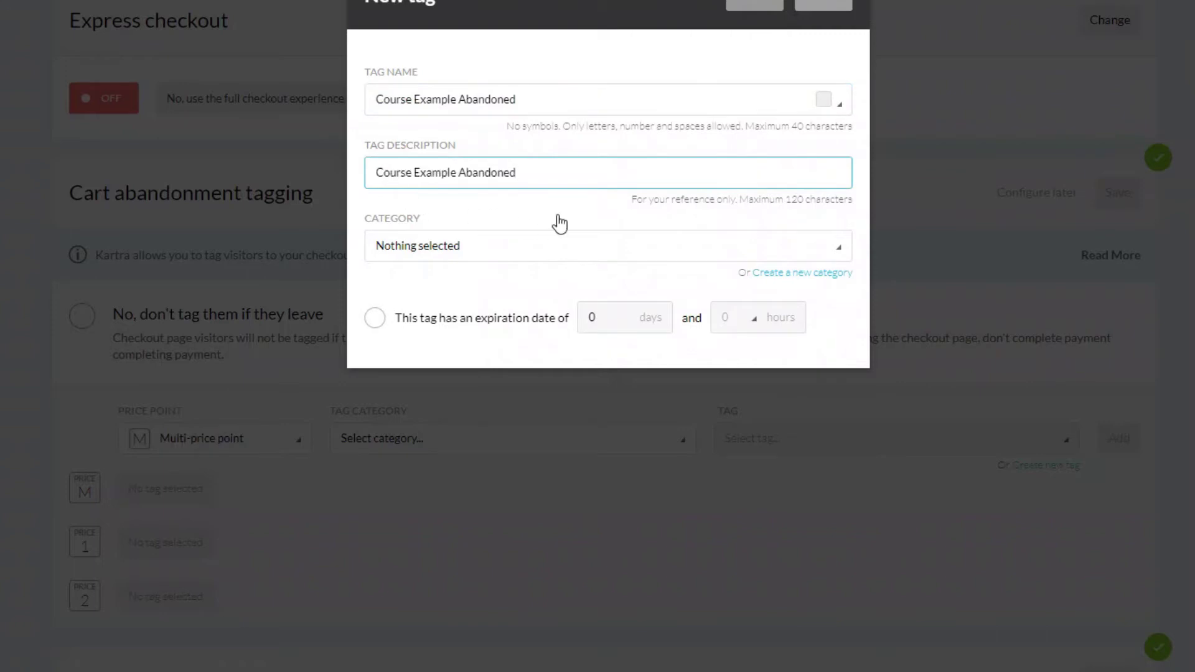
- Create the new tag in the Guitar category and save it as the multi-price point's cart abandonment tag
left_click(459, 255)
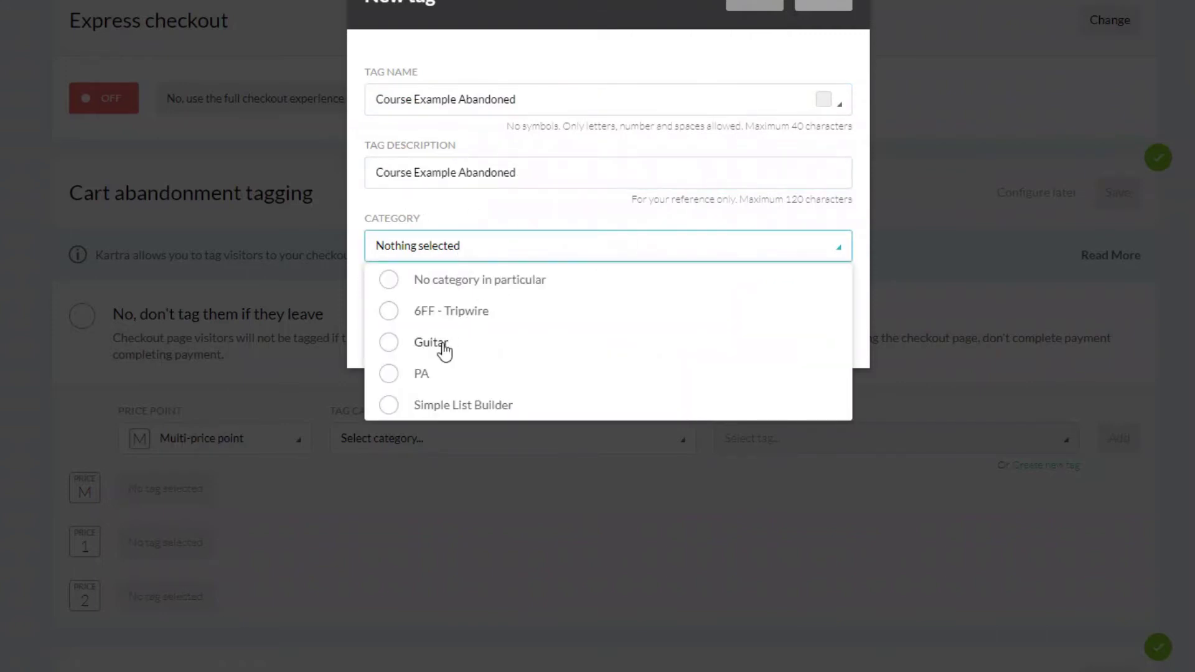
left_click(442, 344)
left_click(579, 214)
scroll(888, 186, "up", 1)
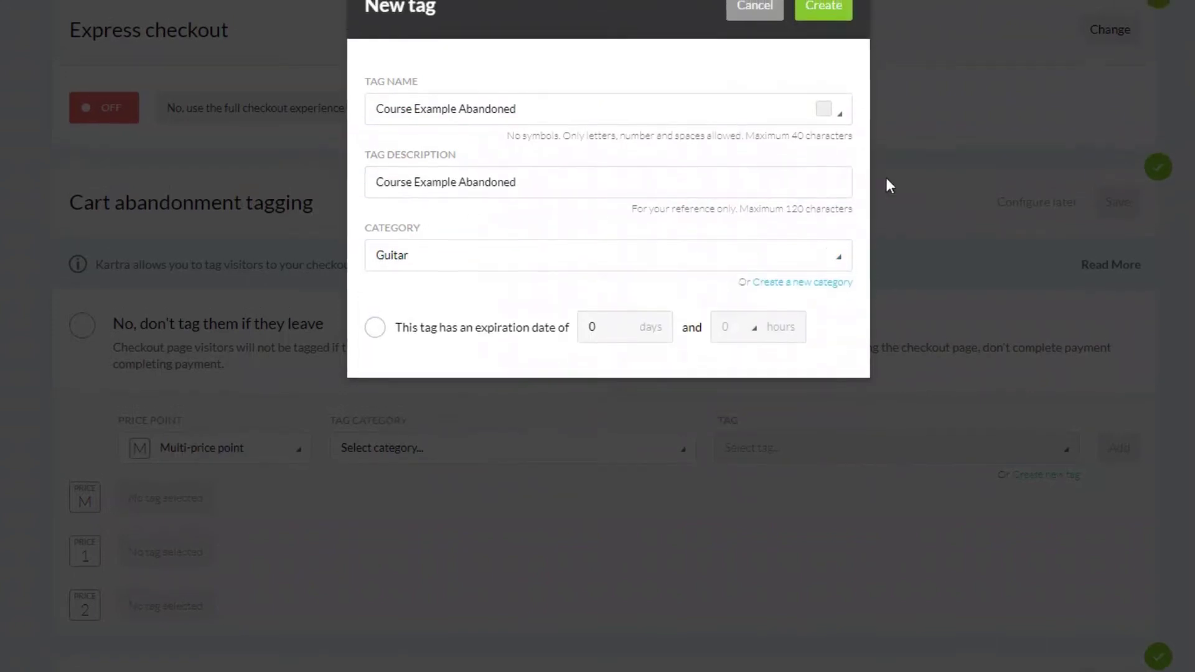
left_click(830, 44)
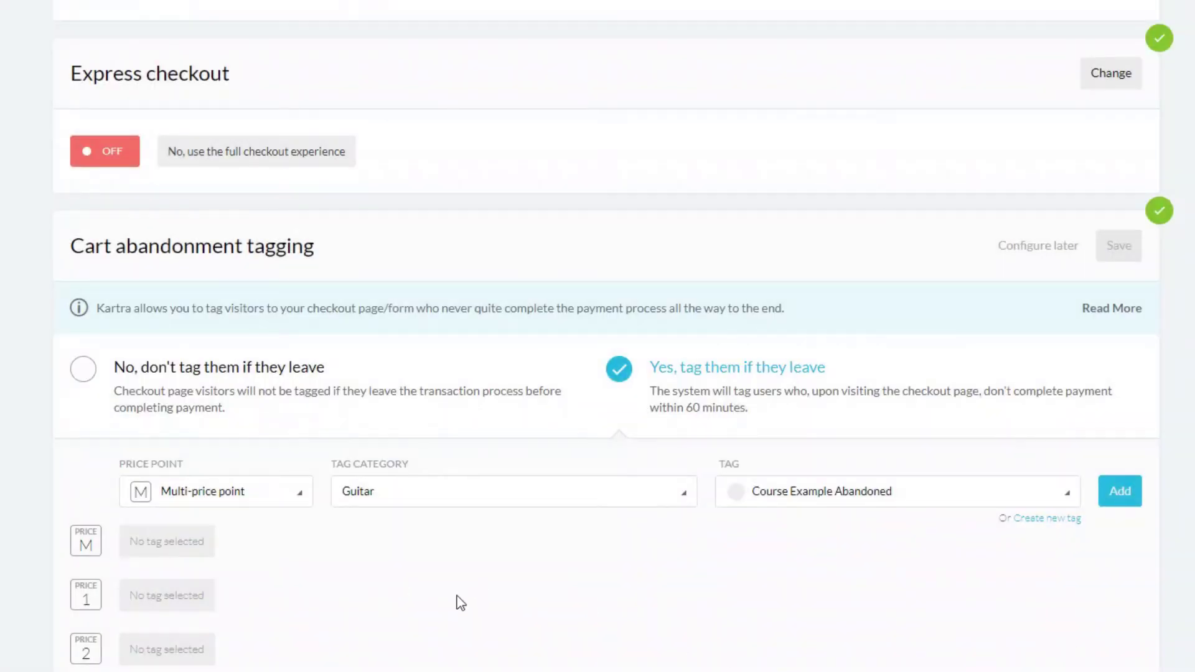
left_click(1111, 500)
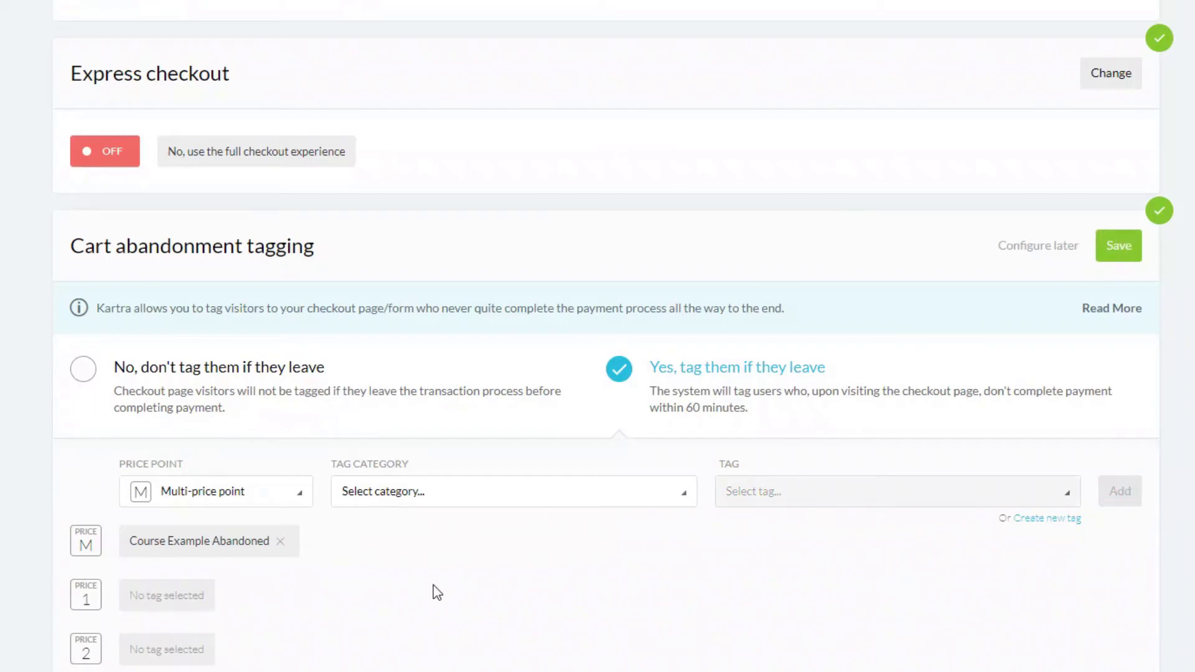
left_click(1116, 260)
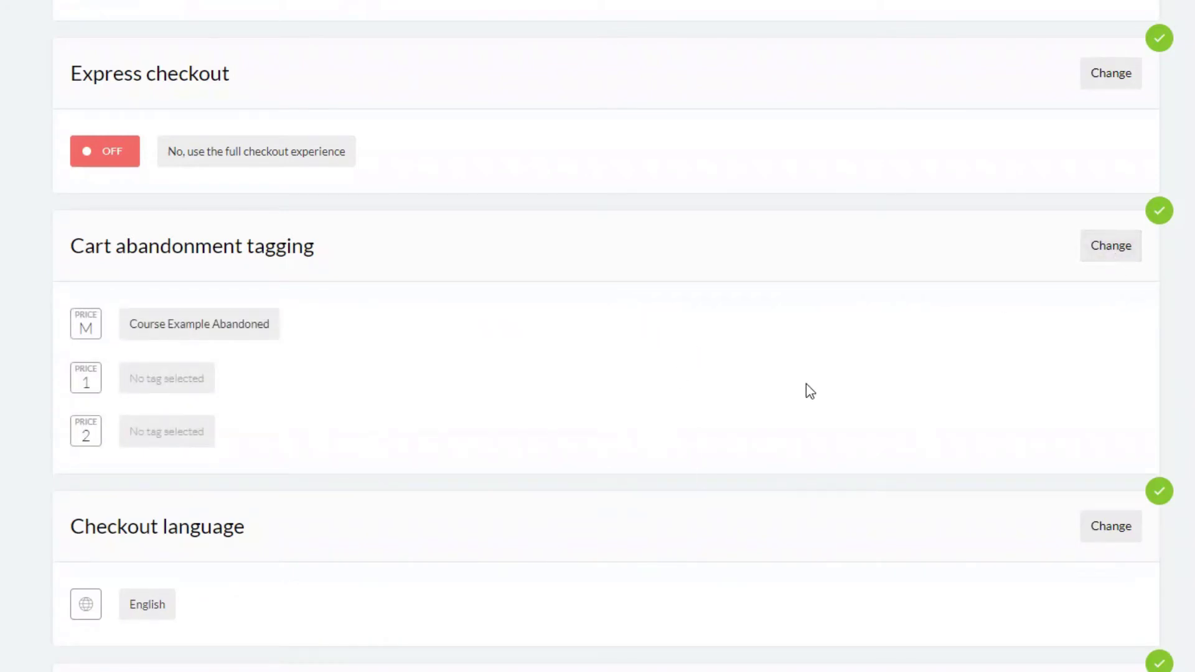
- Preview the terms and conditions option that requires customers to agree, and save the setting as "No, don't activate"
scroll(815, 394, "down", 3)
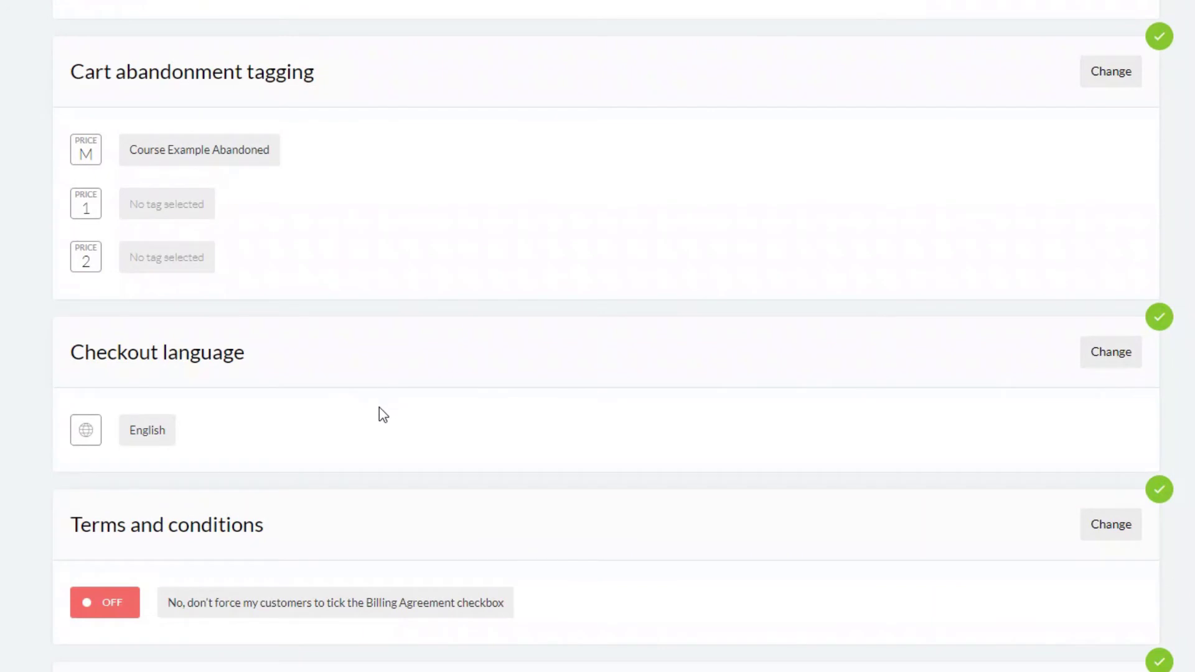
scroll(381, 413, "down", 2)
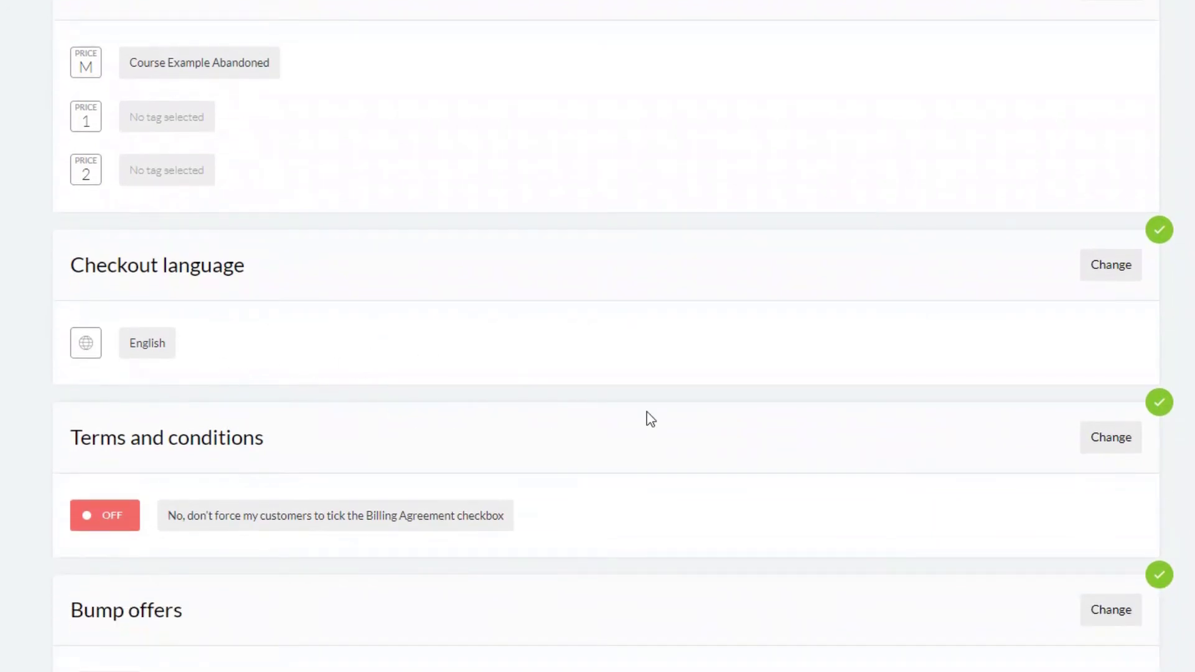
scroll(714, 423, "down", 3)
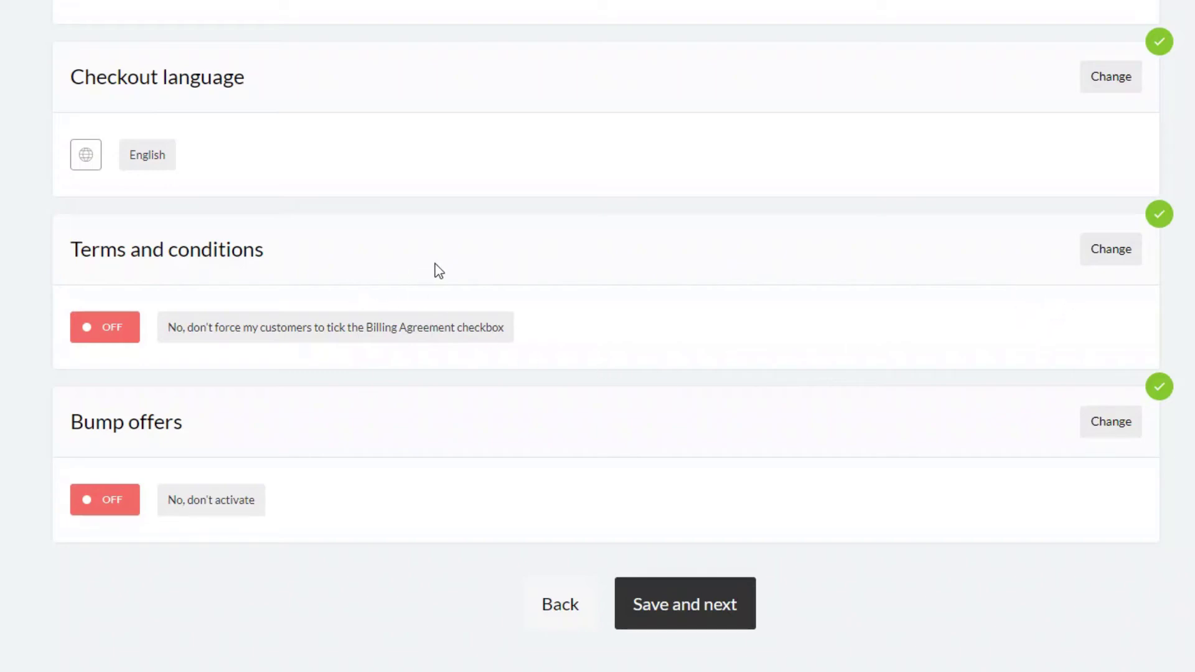
left_click(1110, 251)
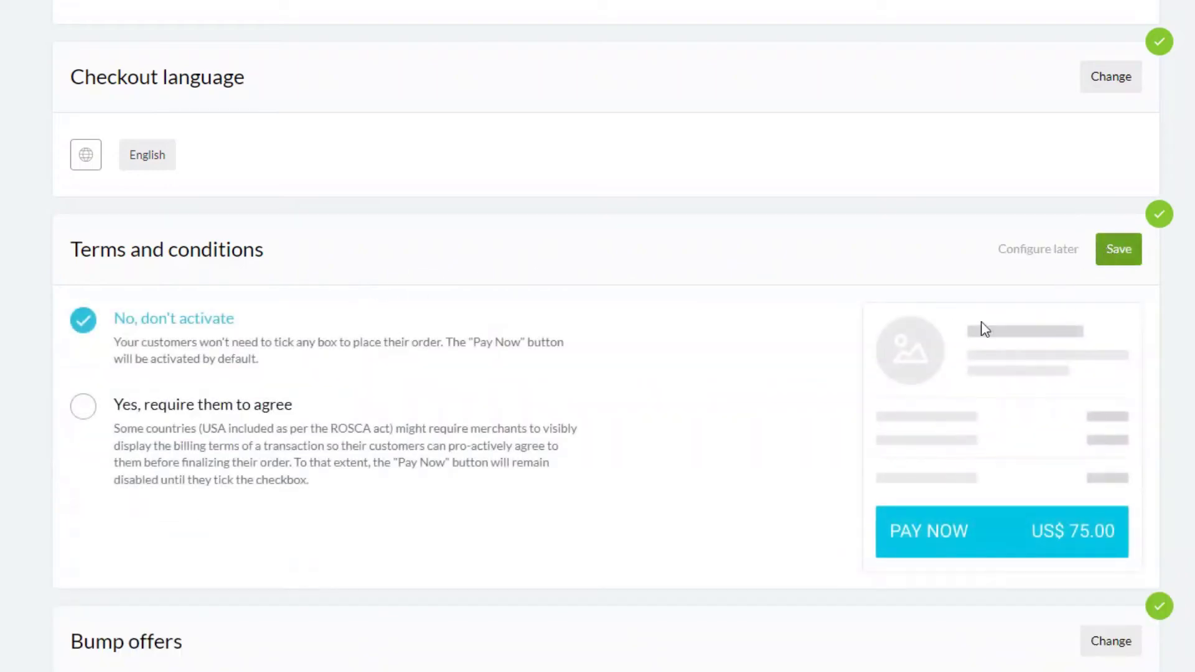
left_click(192, 445)
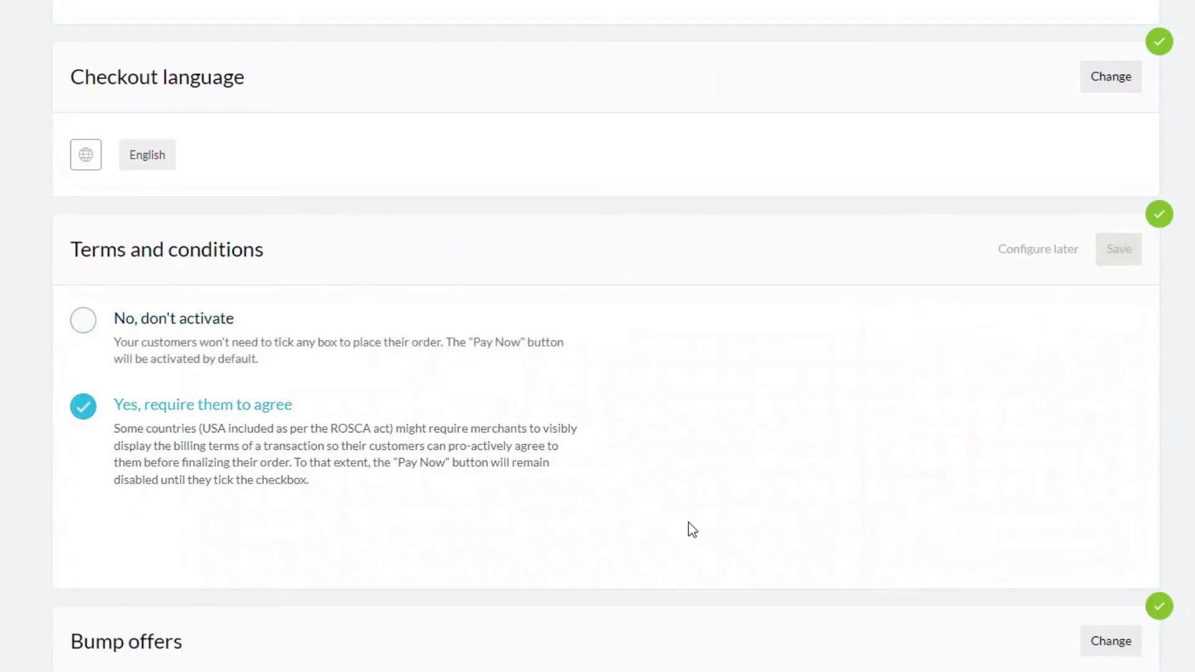
scroll(663, 526, "down", 5)
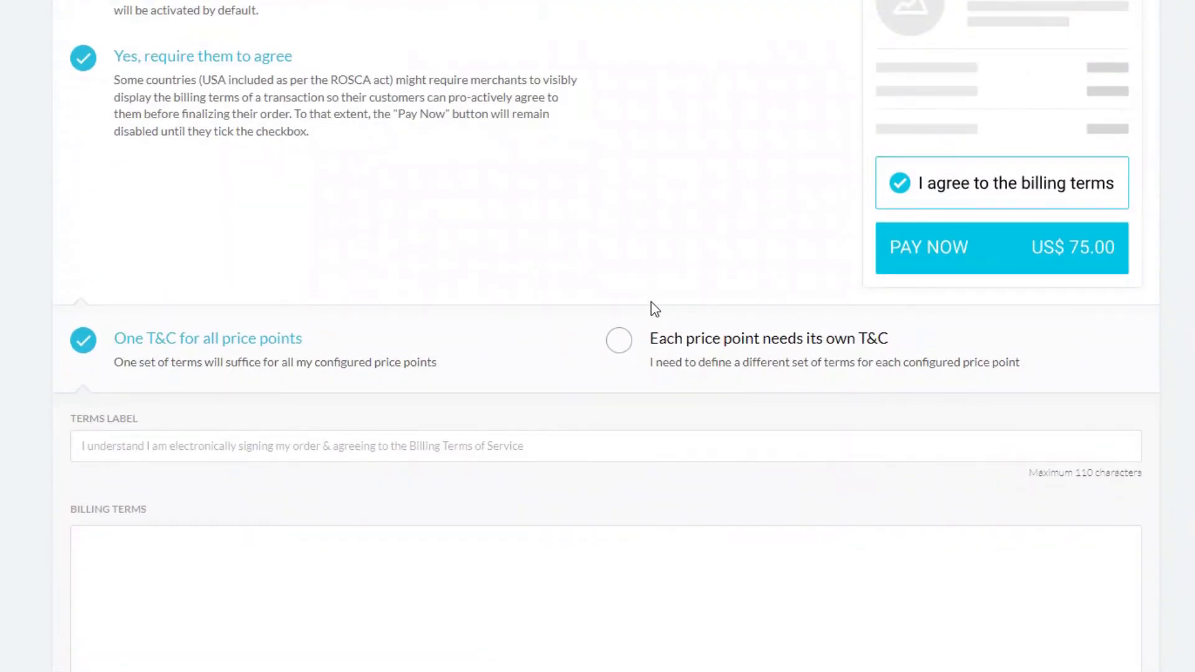
scroll(654, 314, "up", 4)
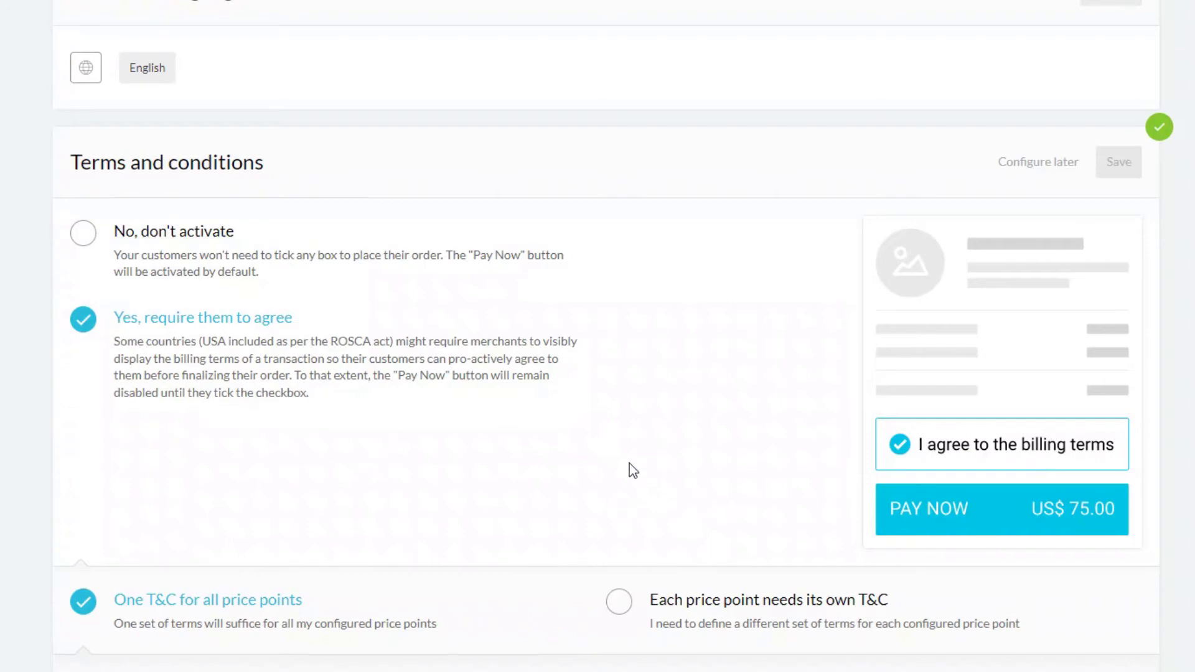
scroll(532, 452, "down", 4)
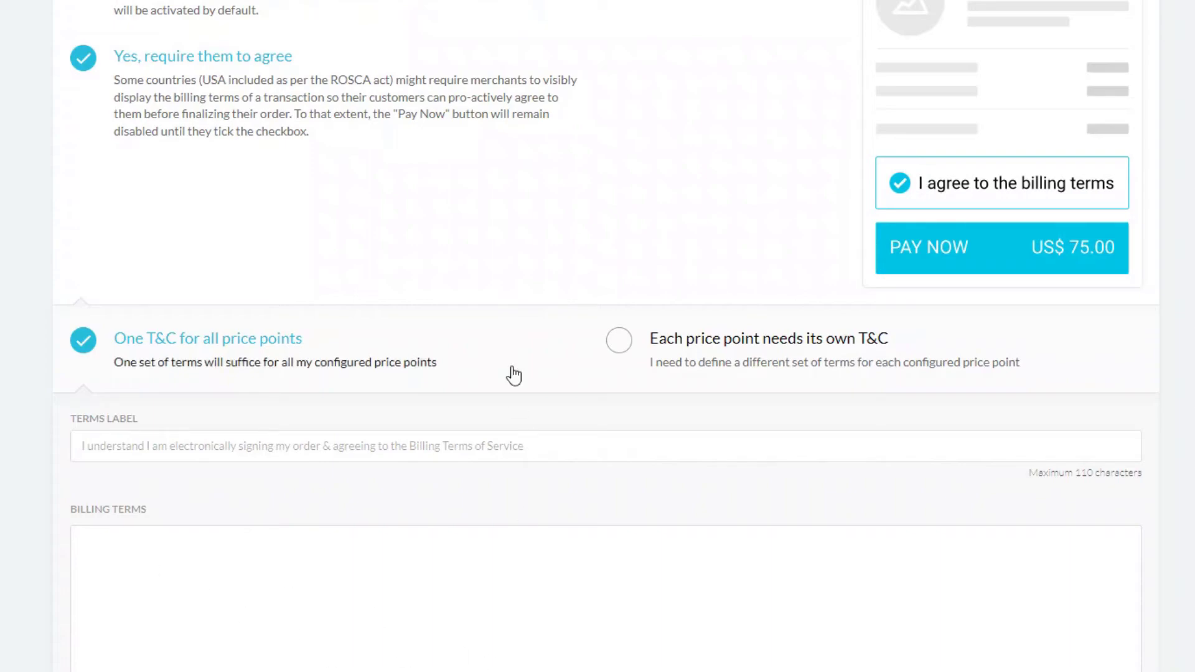
scroll(515, 386, "up", 7)
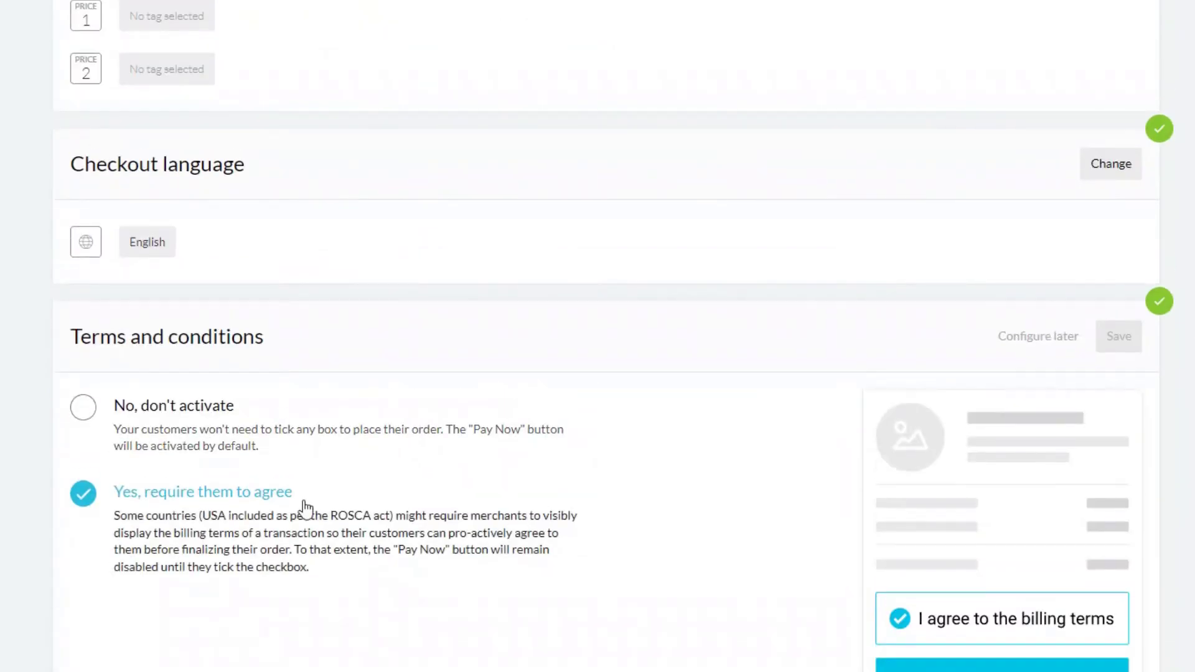
left_click(85, 410)
scroll(554, 498, "down", 5)
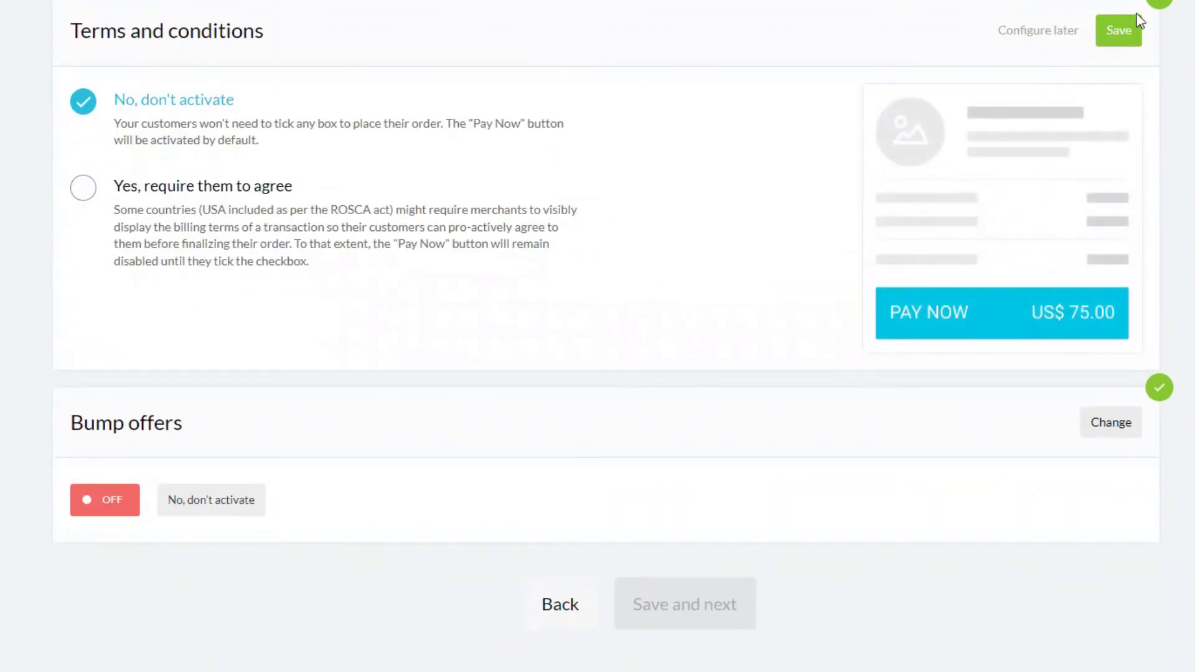
left_click(1118, 30)
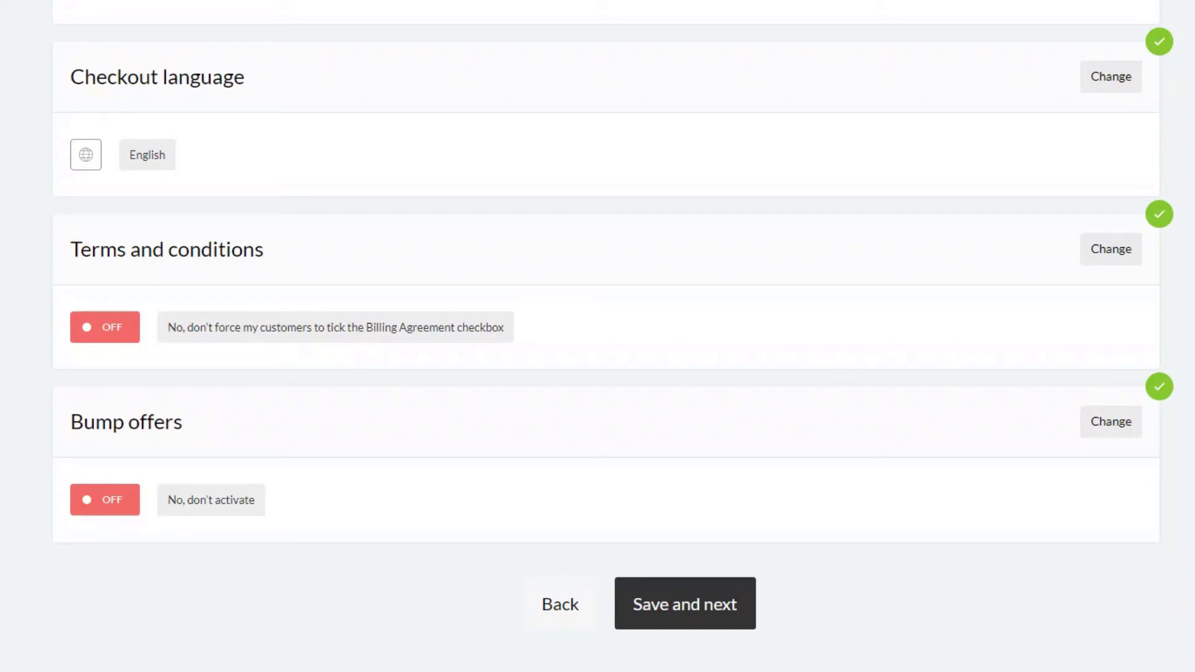
- Save the checkout settings and set "Course Example Buyers" as the customers list for both price points, saving the choice
left_click(711, 615)
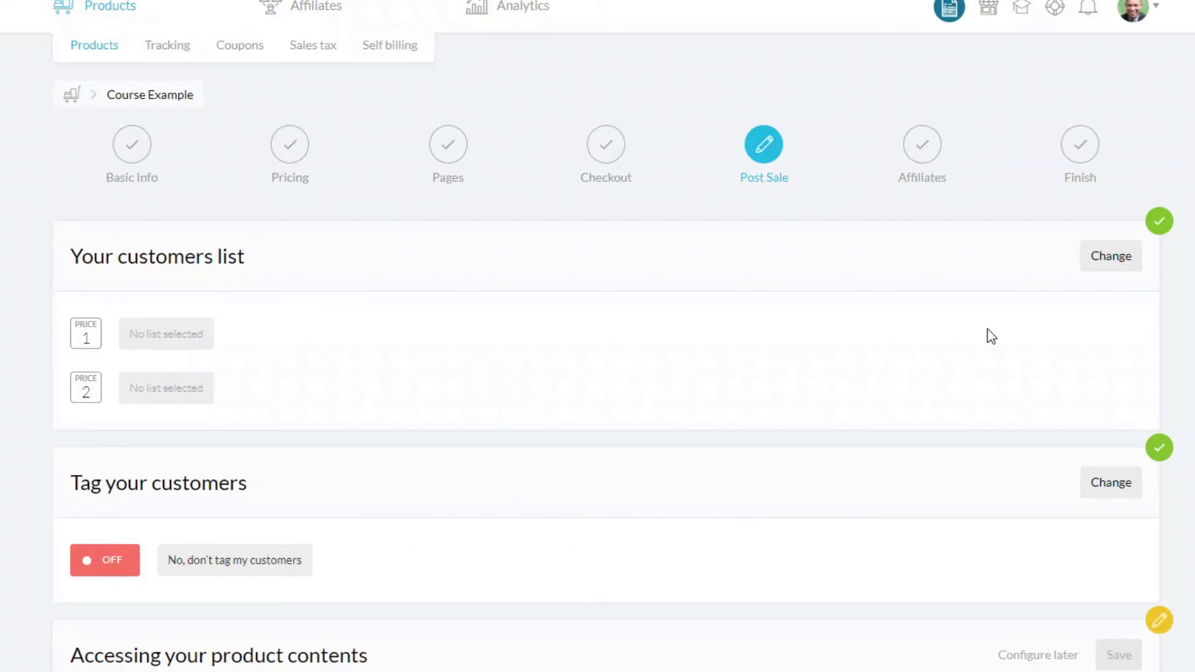
left_click(1106, 272)
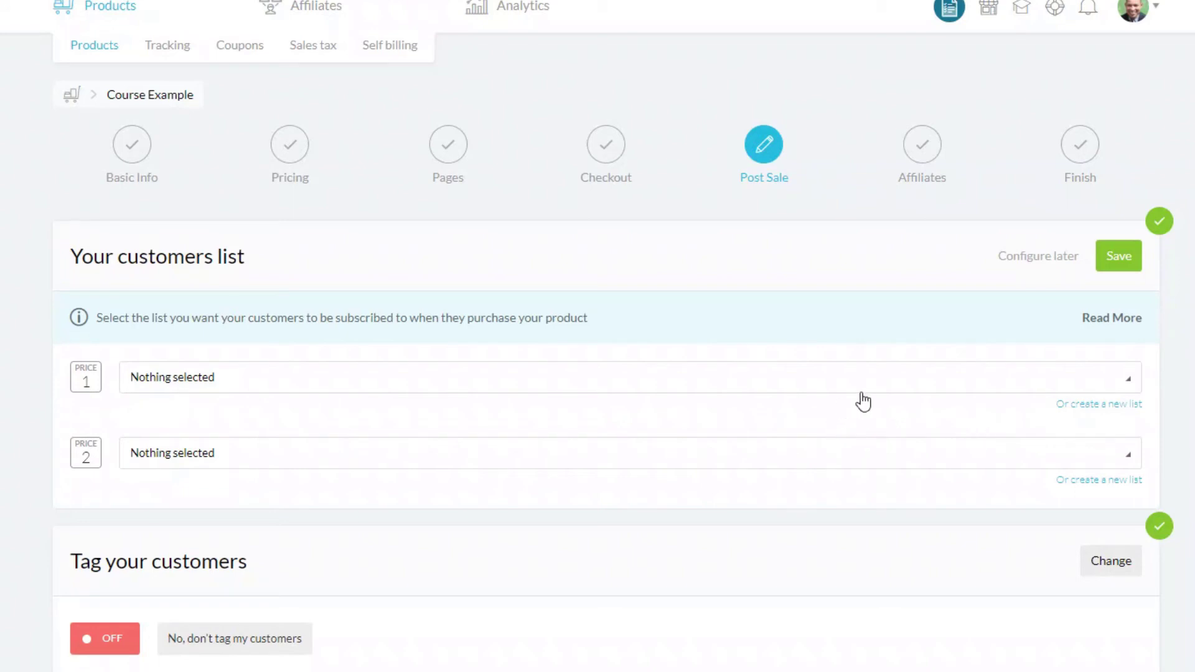
left_click(895, 381)
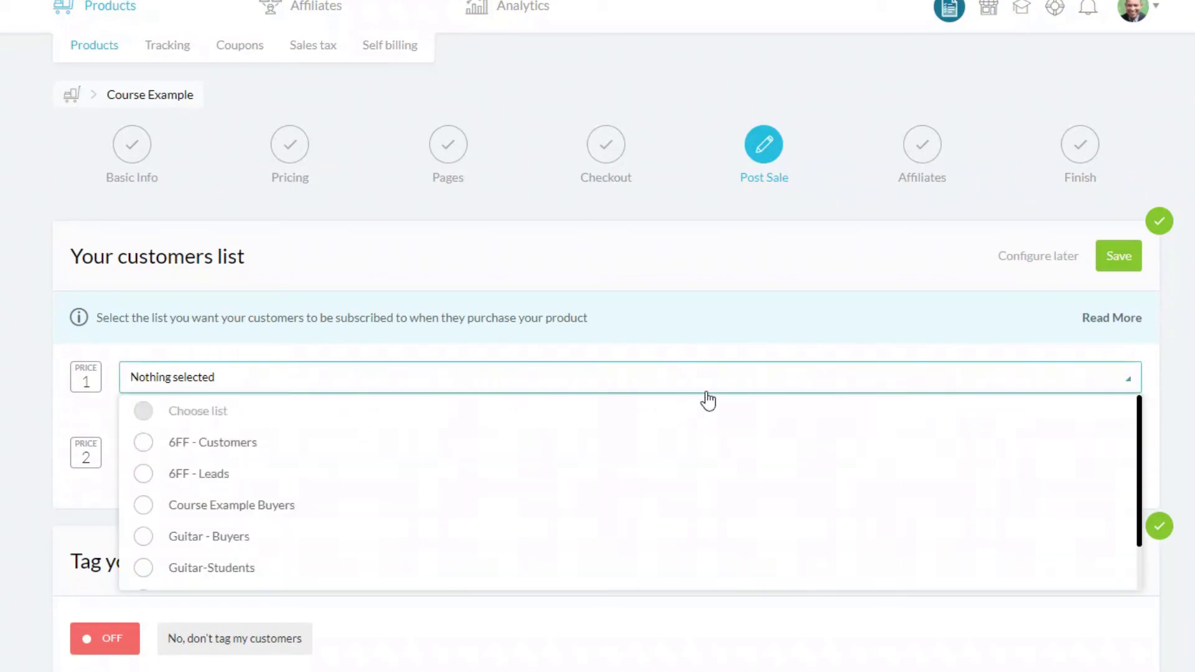
left_click(199, 509)
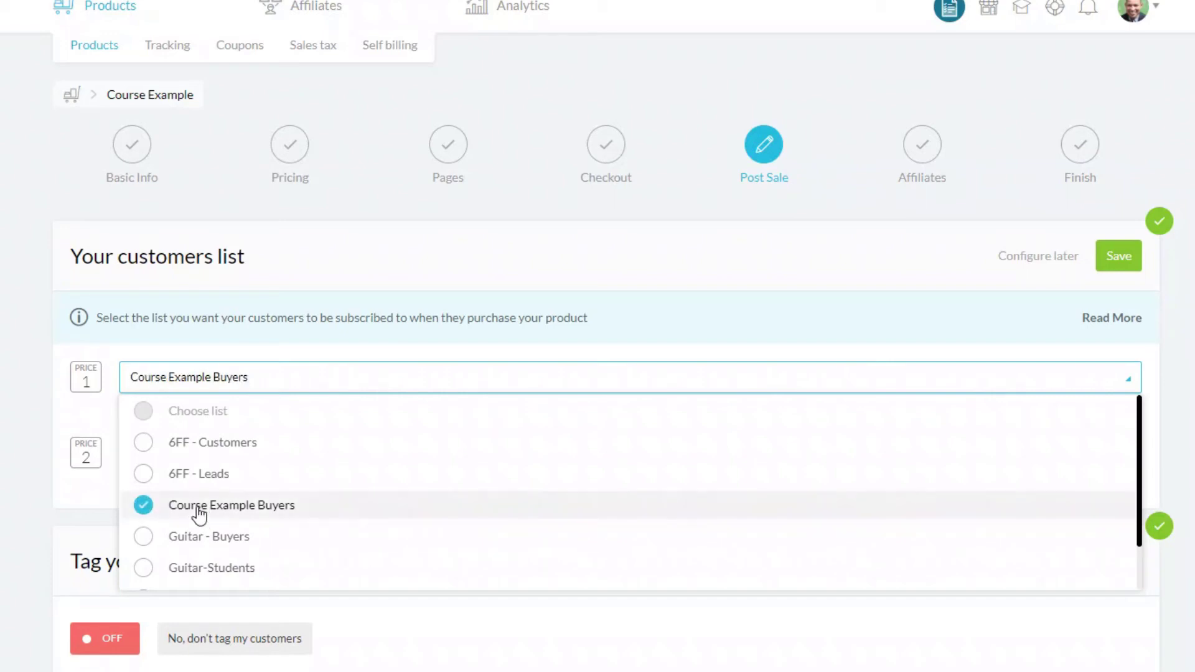
left_click(834, 343)
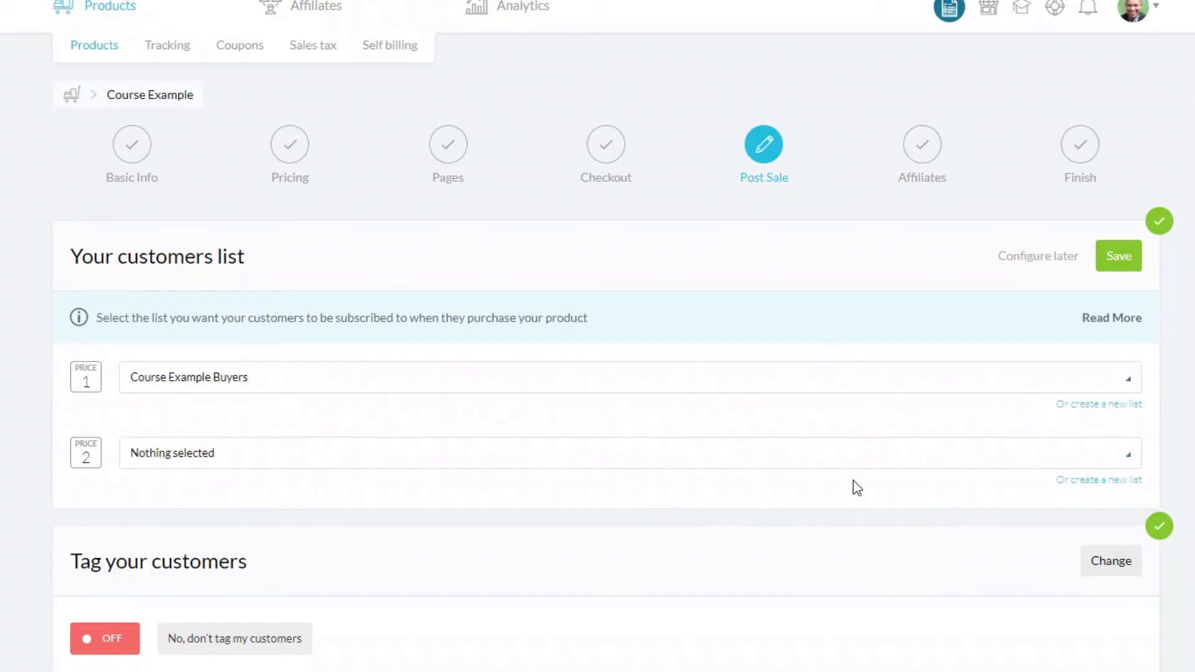
left_click(921, 463)
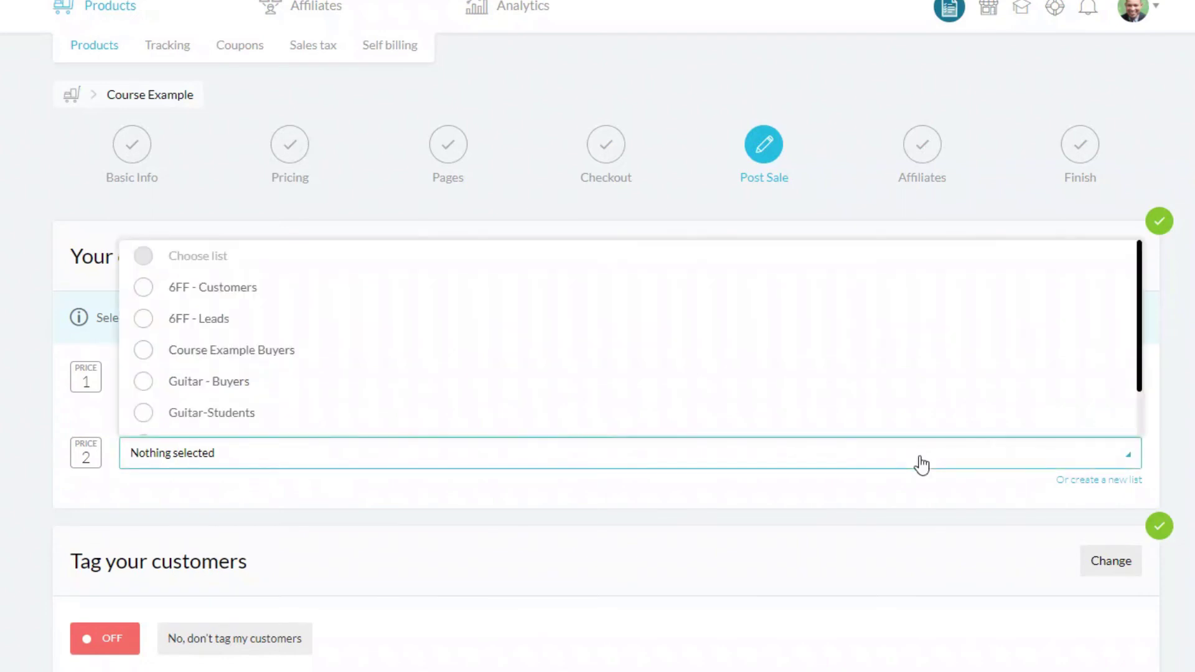
left_click(283, 358)
left_click(631, 496)
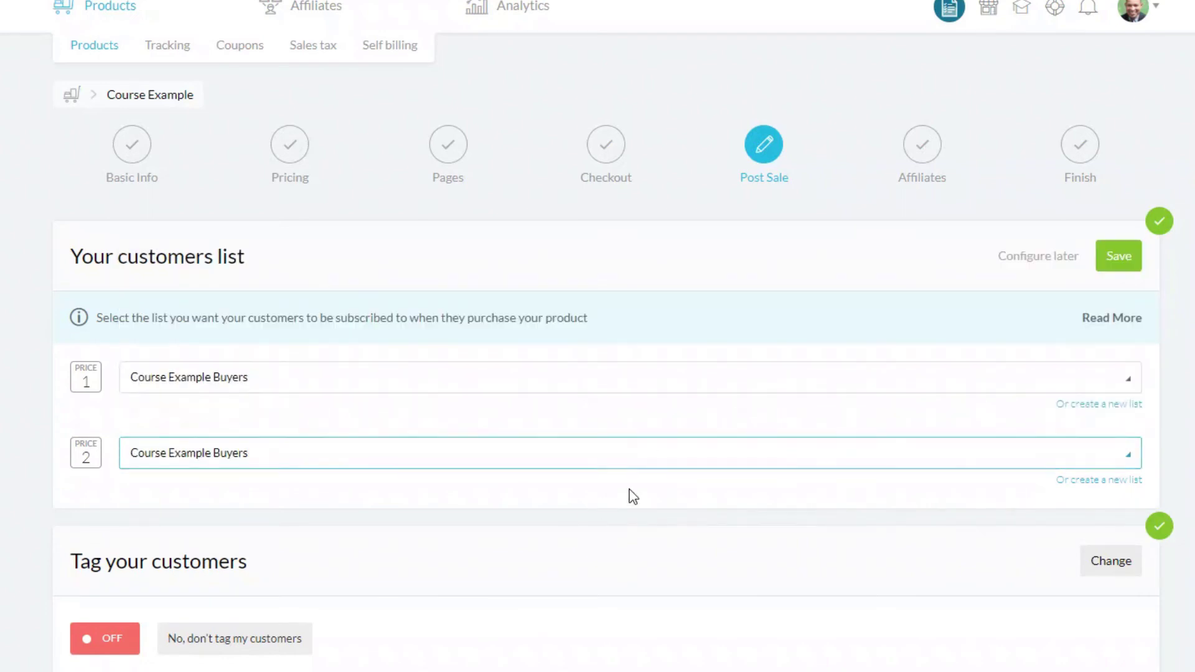
left_click(1122, 263)
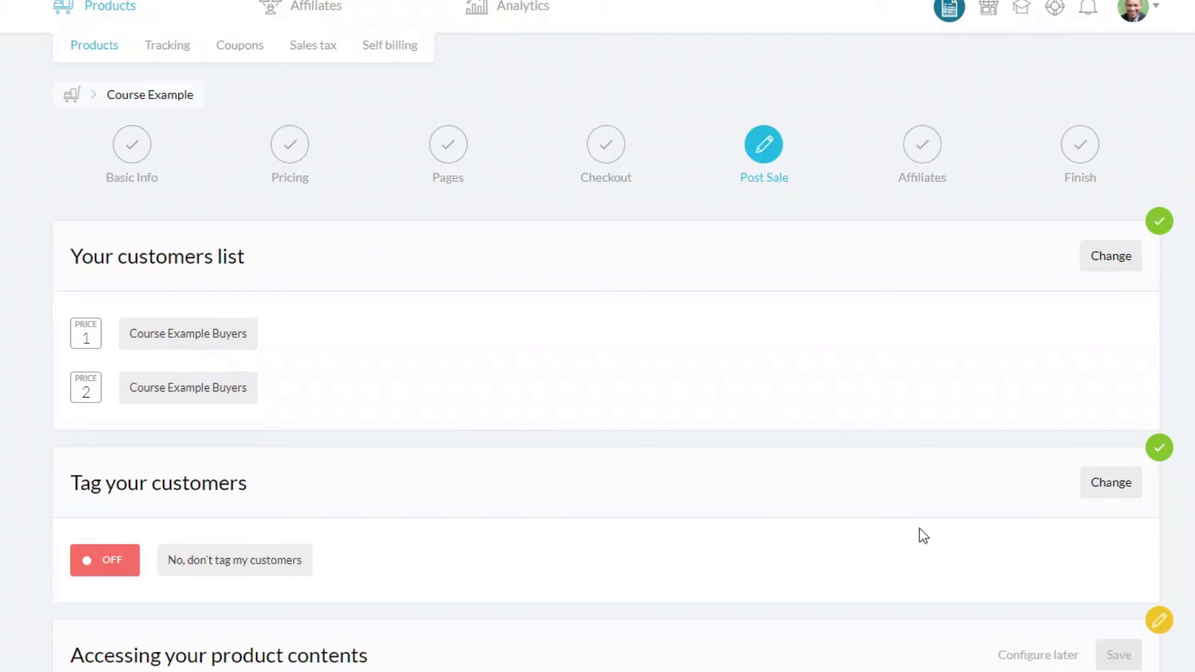
- Turn on customer tagging and add the "Example Course Buyers" tag from the Guitar category to price point 1
scroll(644, 498, "down", 5)
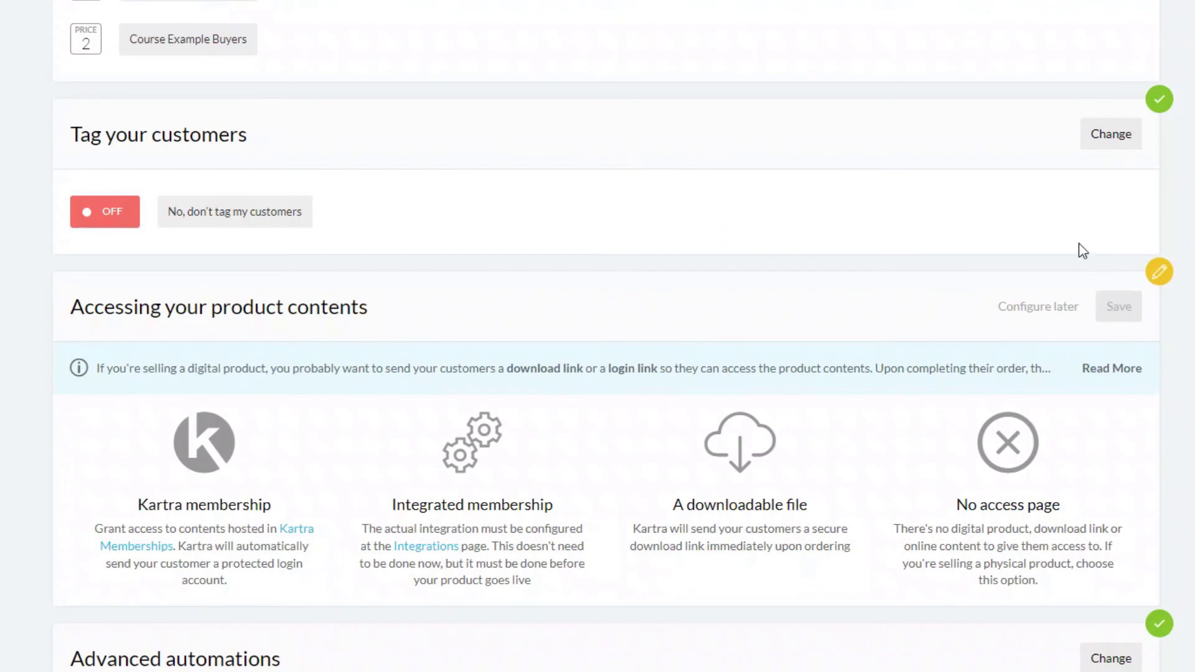
left_click(1111, 134)
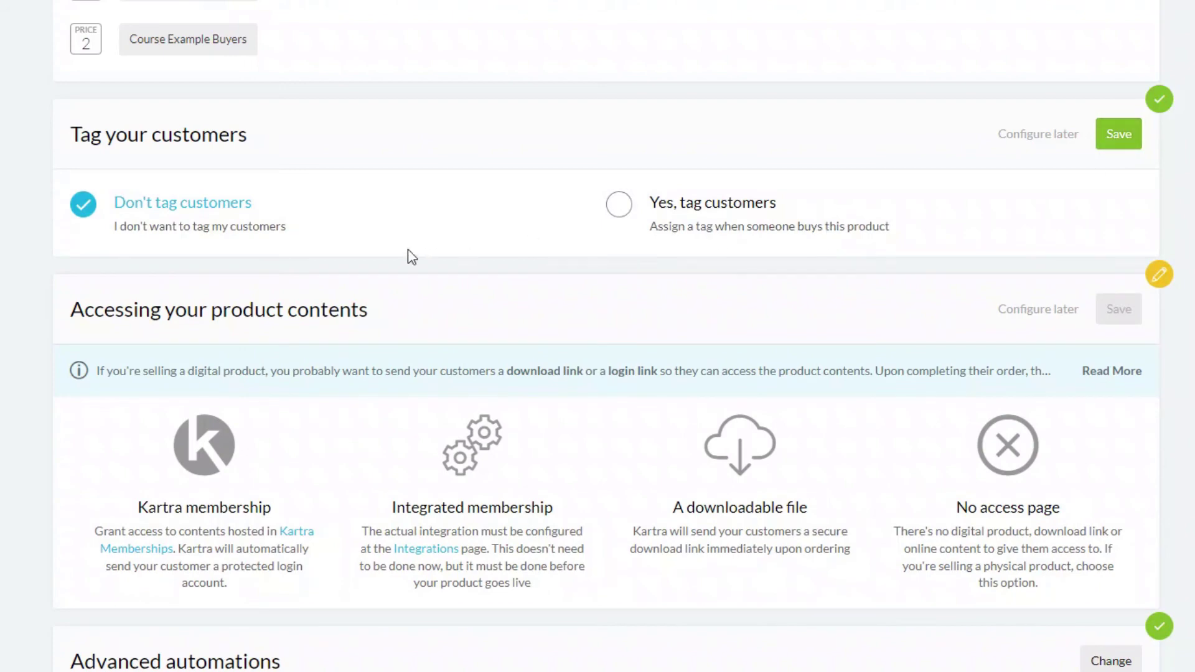
left_click(619, 206)
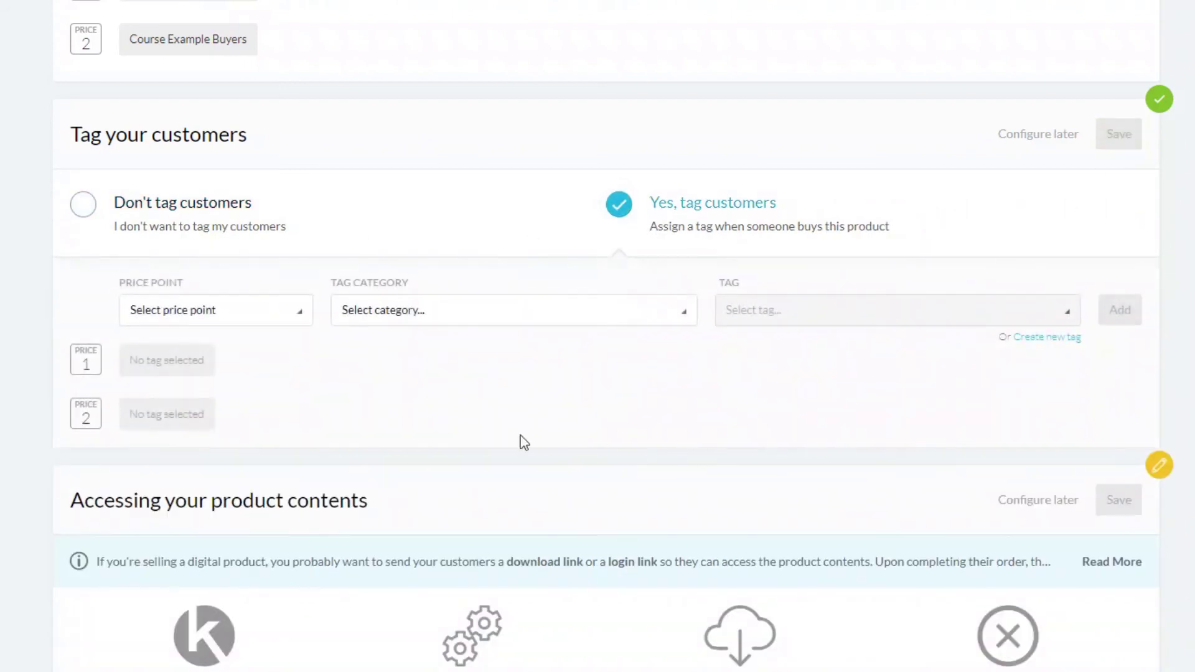
left_click(288, 323)
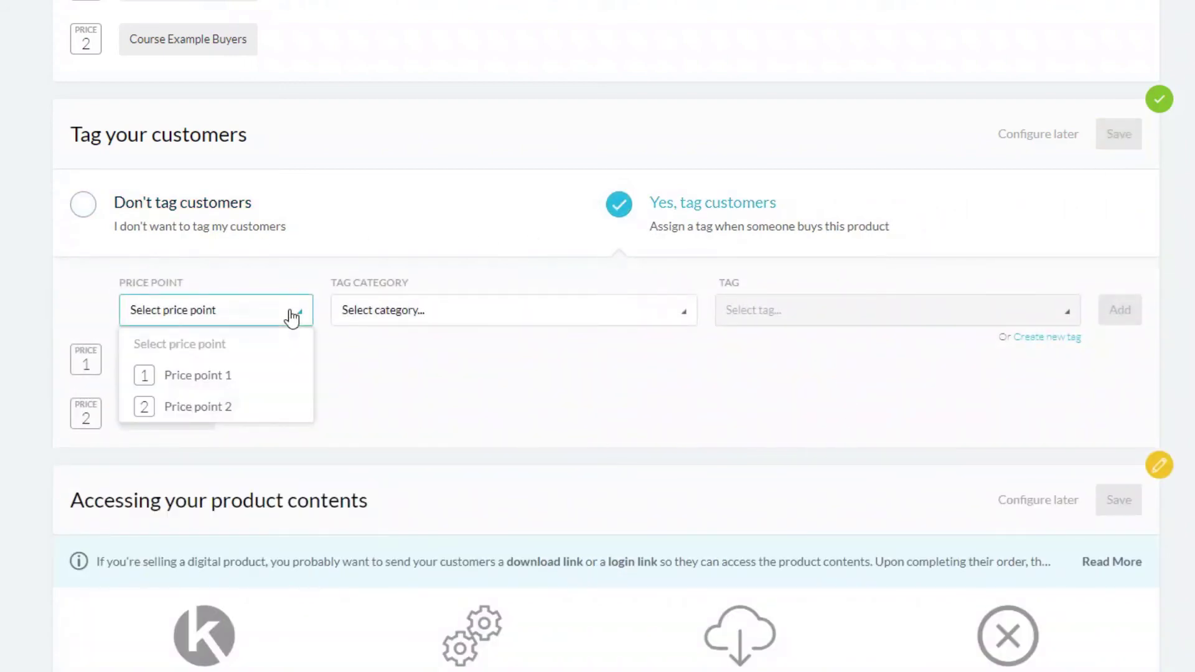
left_click(225, 385)
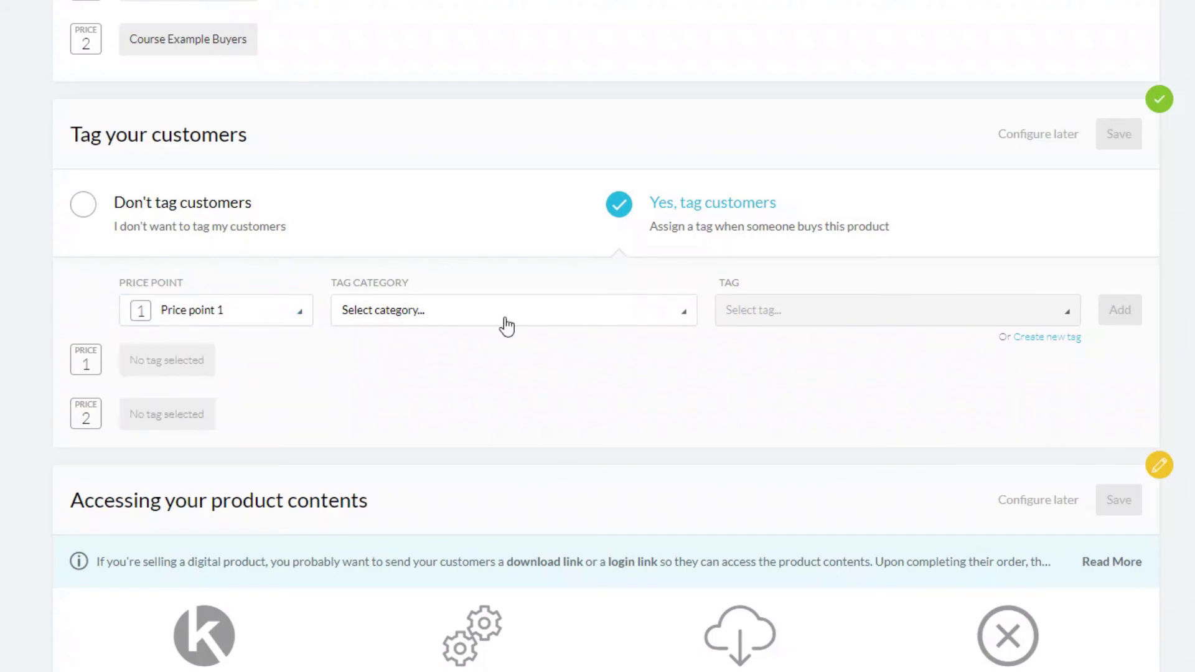
left_click(502, 318)
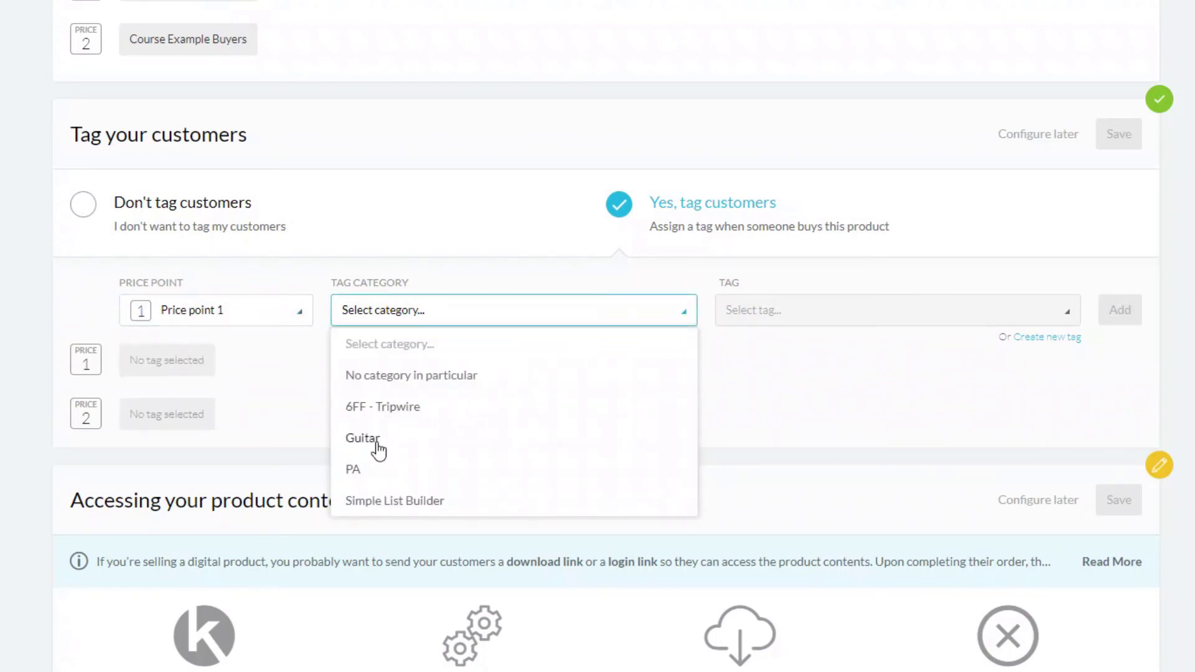
left_click(376, 447)
left_click(832, 313)
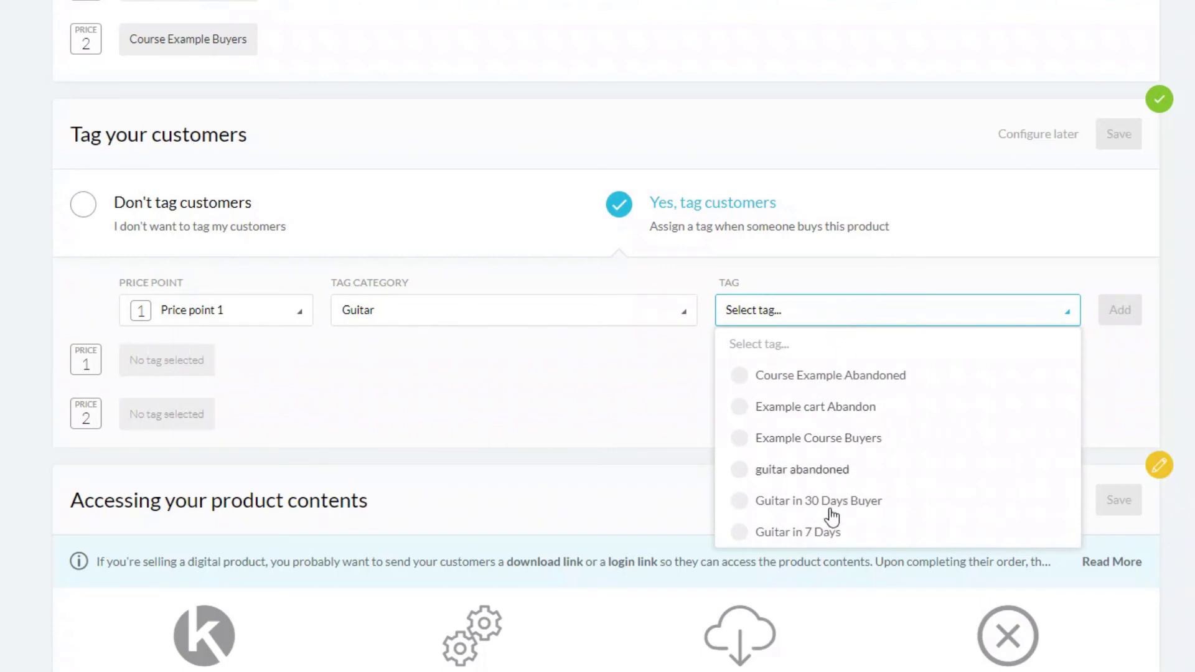
left_click(834, 445)
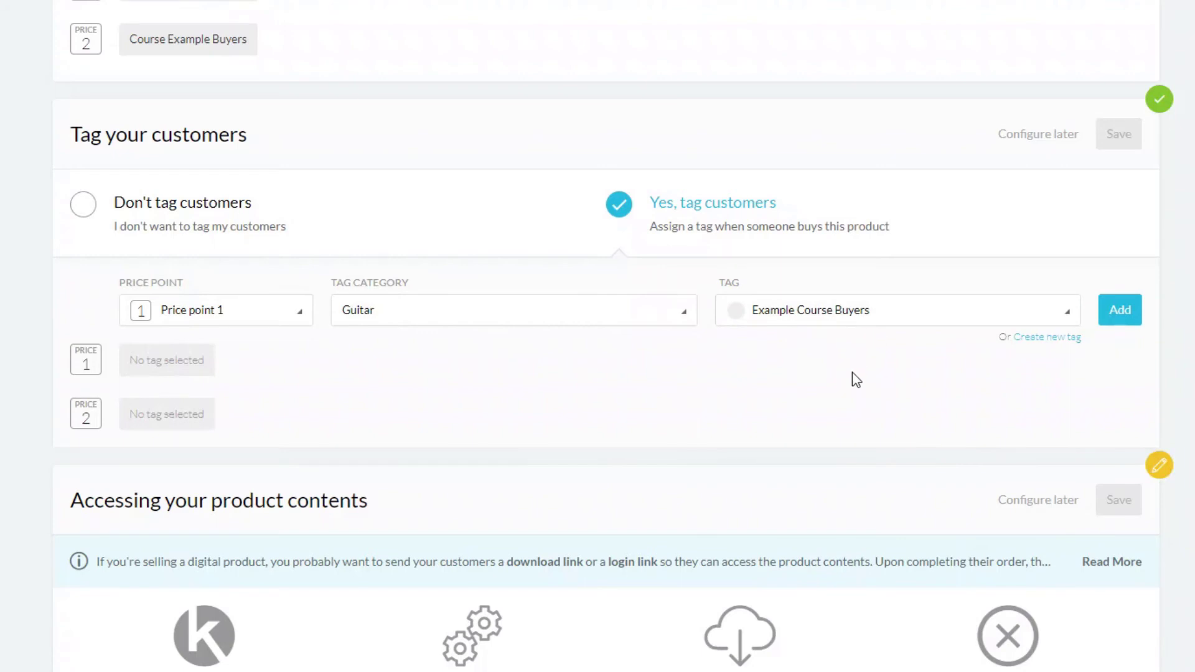
left_click(293, 318)
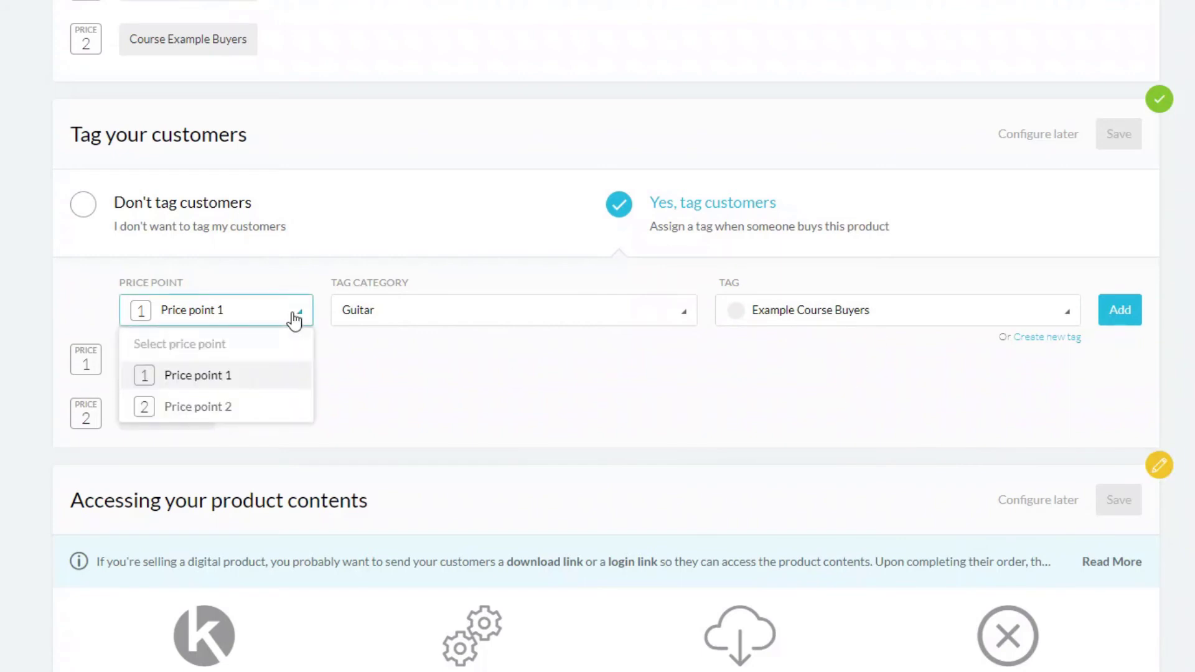
left_click(573, 419)
left_click(1120, 315)
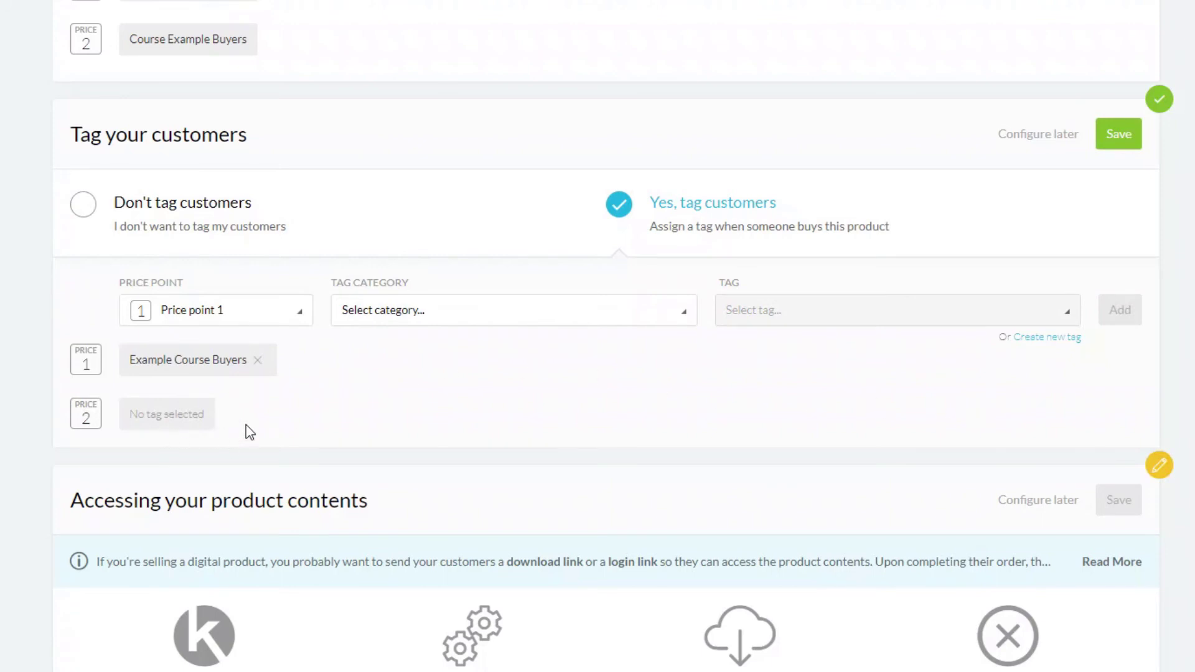
- Add the Guitar category's "Example Course Buyers" tag to price point 2 and save the customer tagging
left_click(301, 324)
left_click(277, 377)
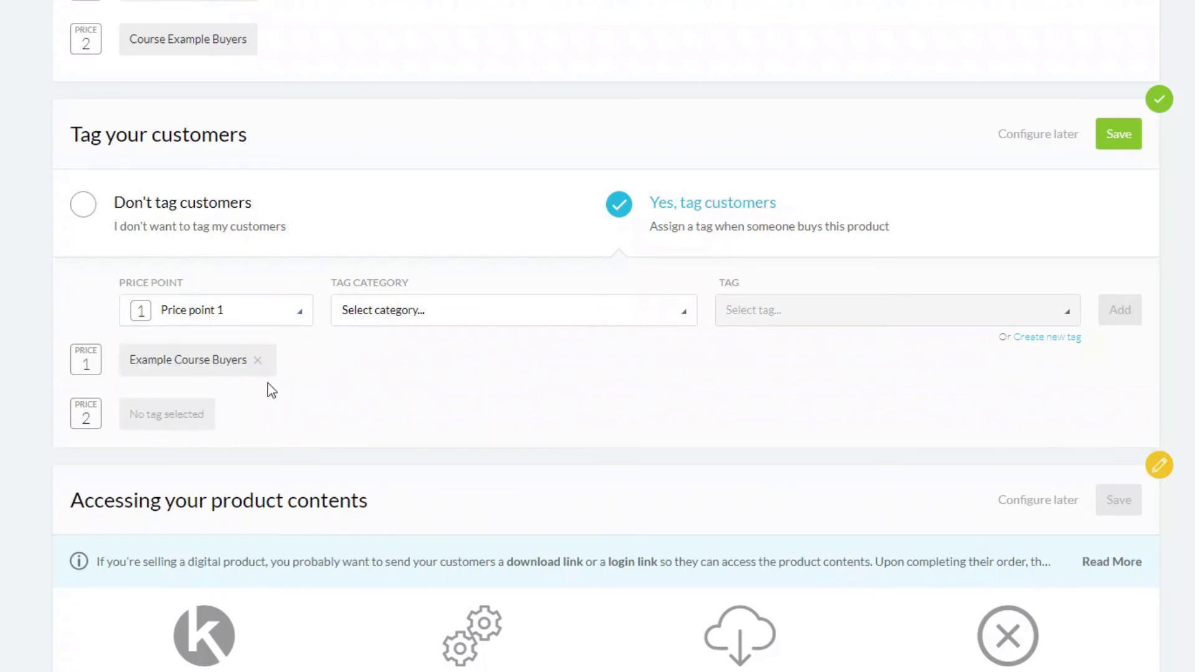
left_click(301, 318)
left_click(238, 409)
left_click(429, 314)
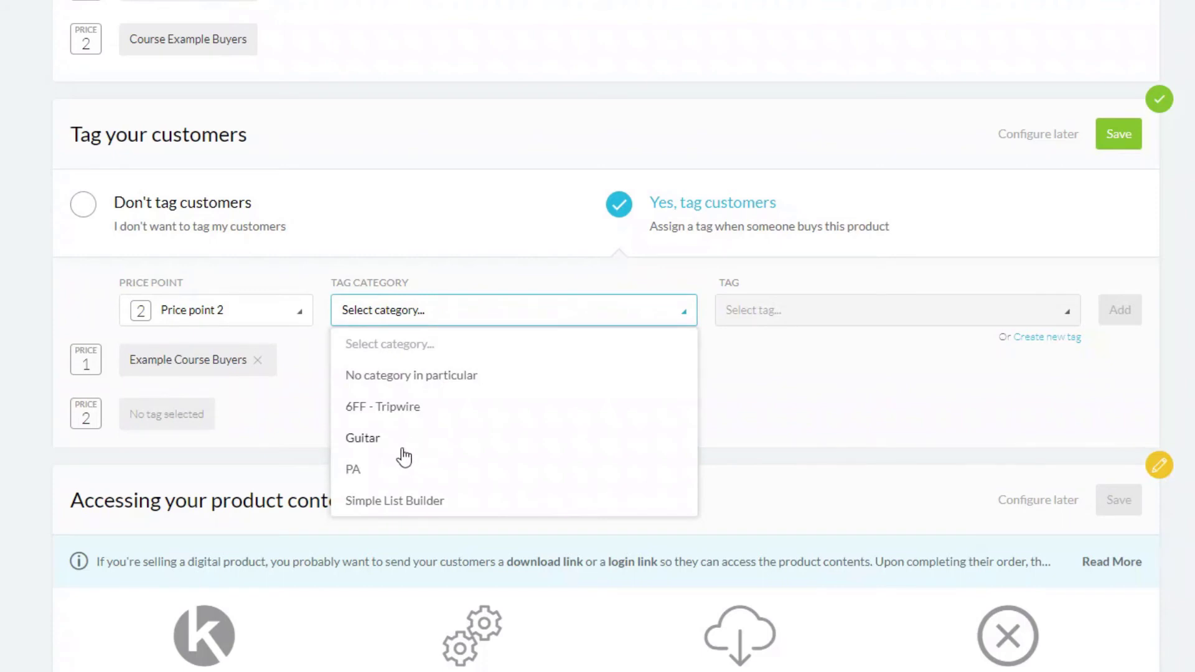
left_click(370, 439)
left_click(758, 316)
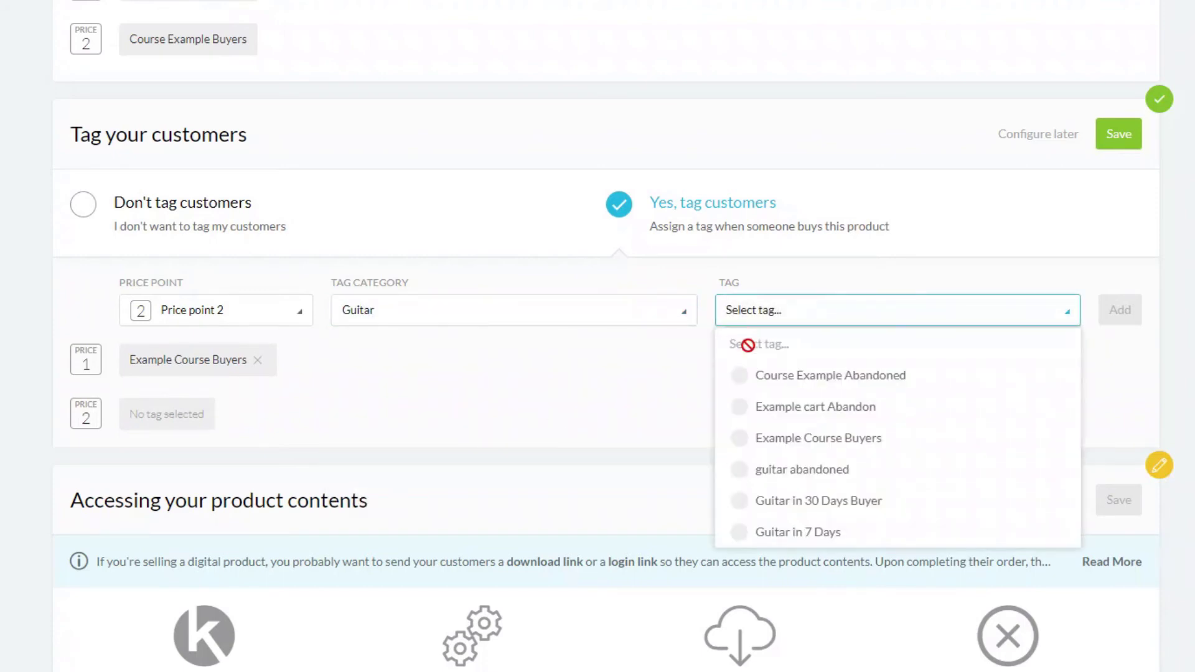
left_click(802, 444)
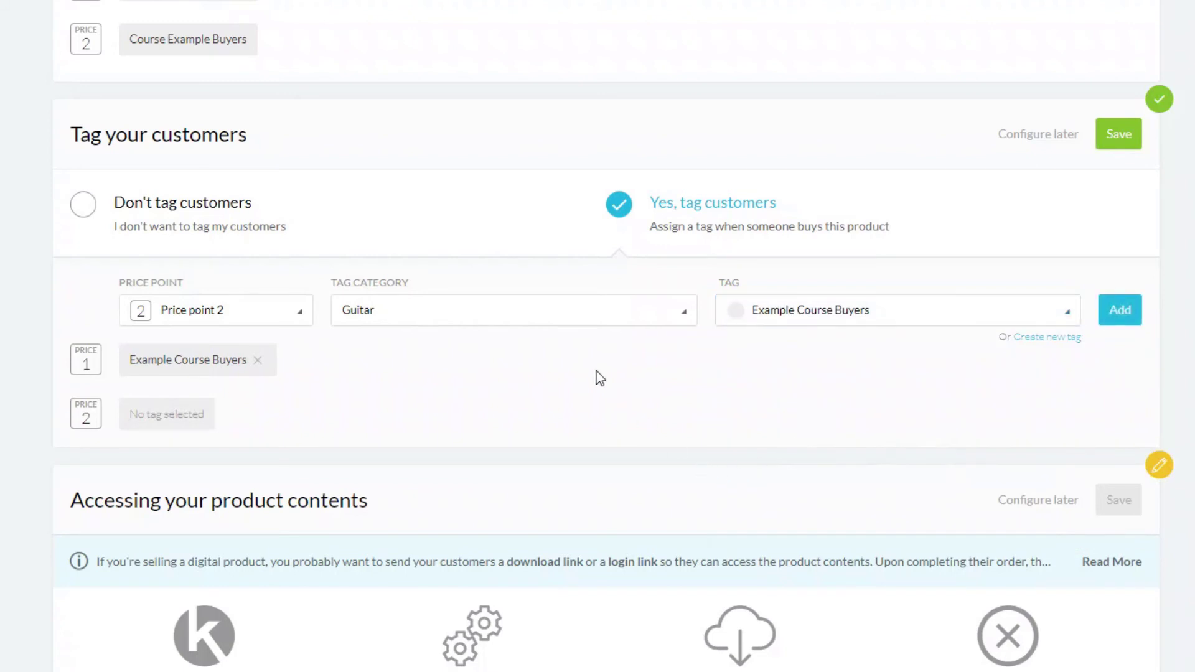
left_click(1119, 310)
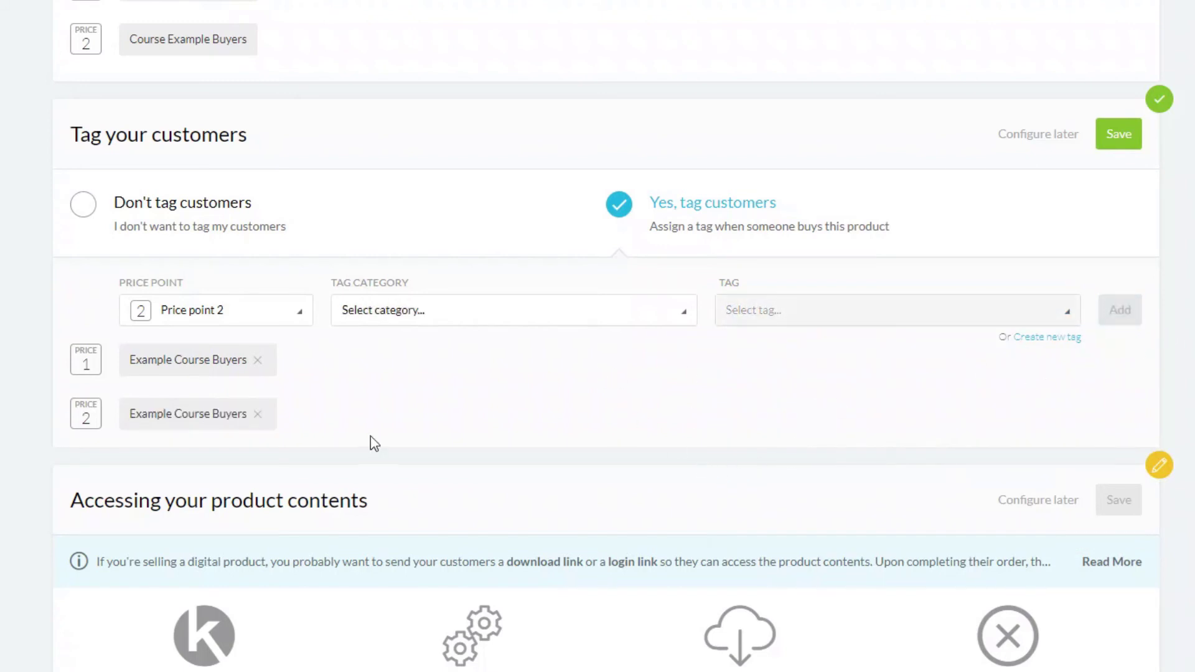
left_click(1118, 134)
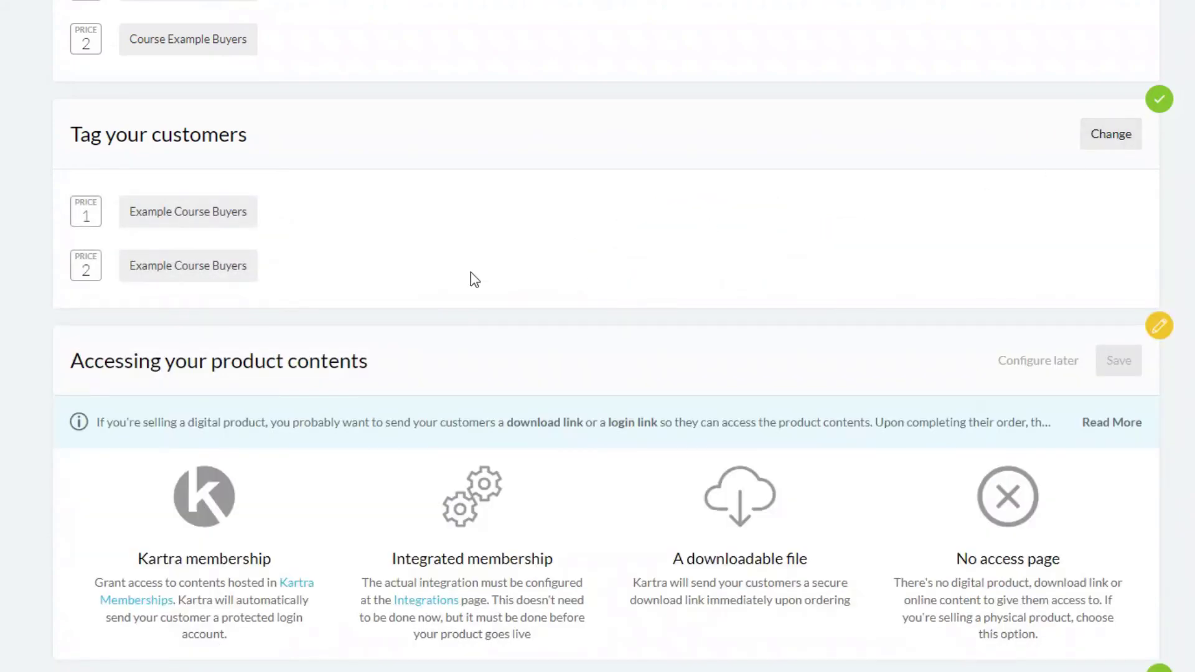
- Preview the Kartra membership, integrated membership and downloadable file access options, and save product access as "No access page"
scroll(491, 280, "down", 4)
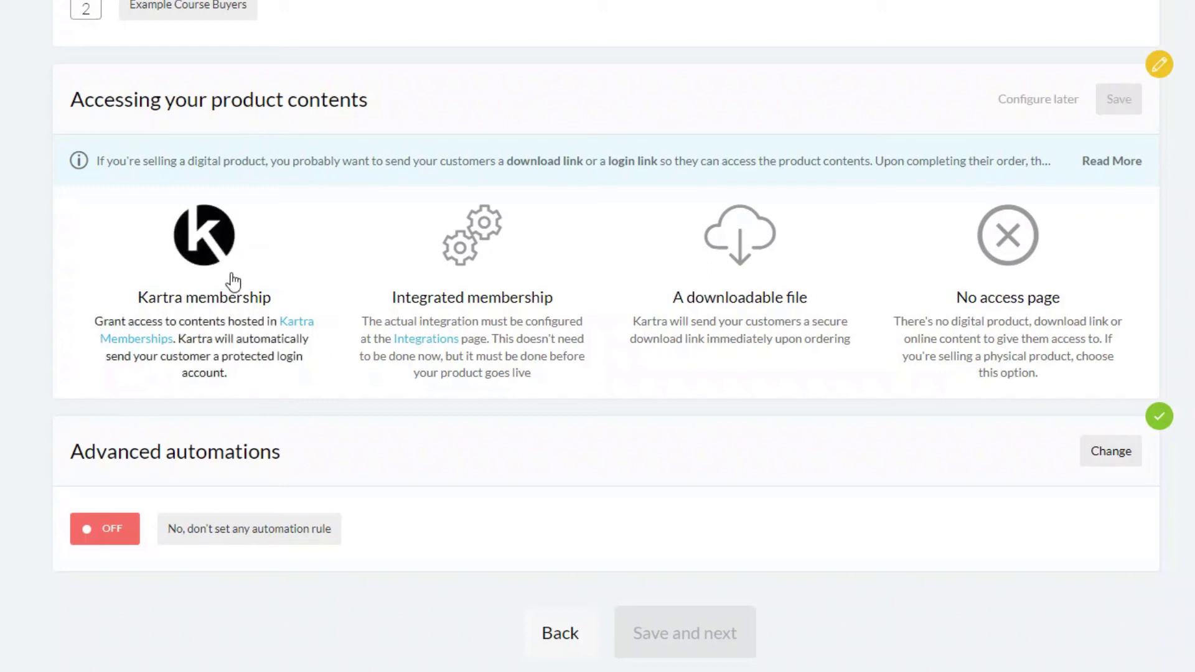
left_click(209, 259)
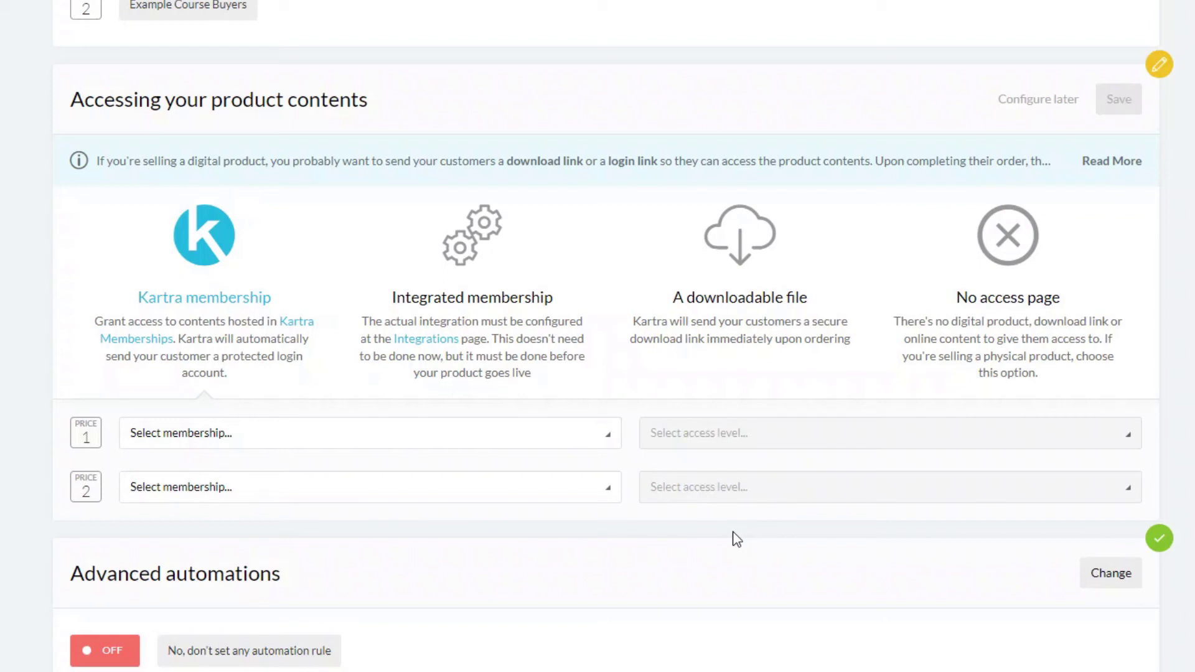
left_click(489, 313)
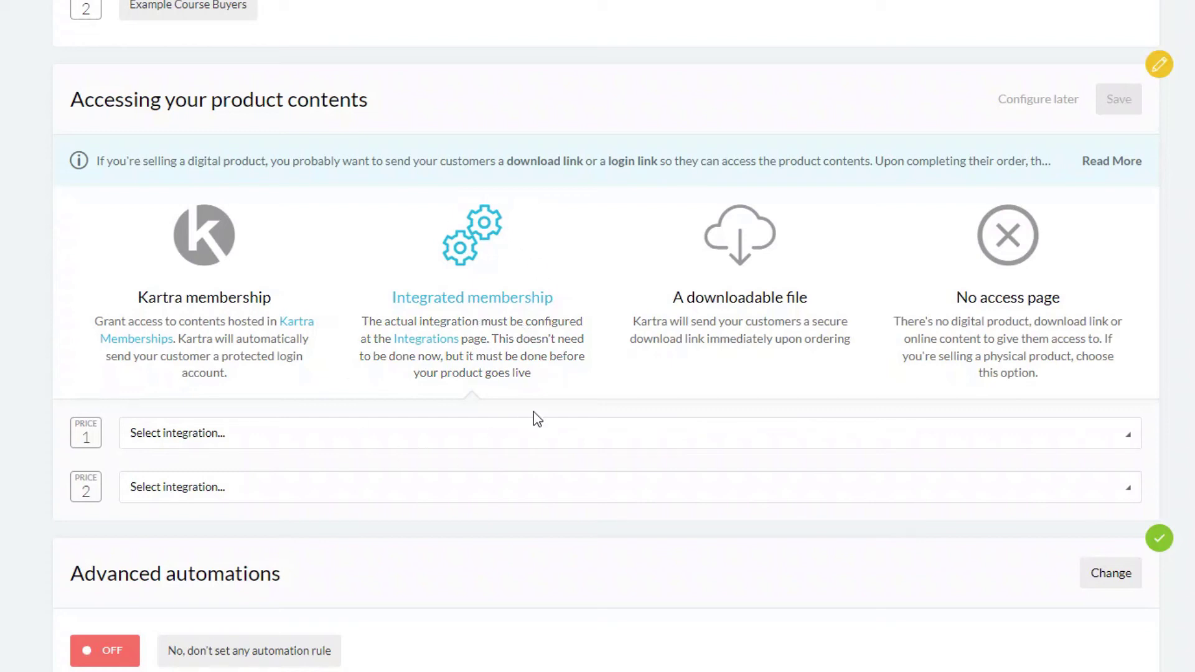
left_click(799, 334)
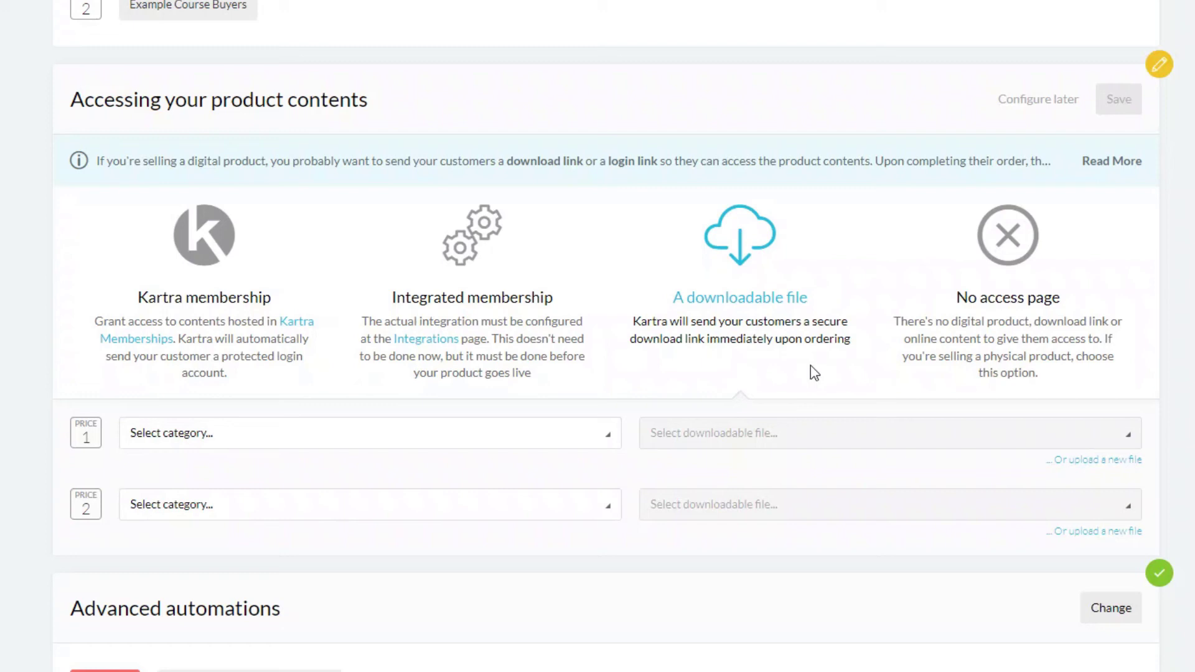
left_click(1014, 344)
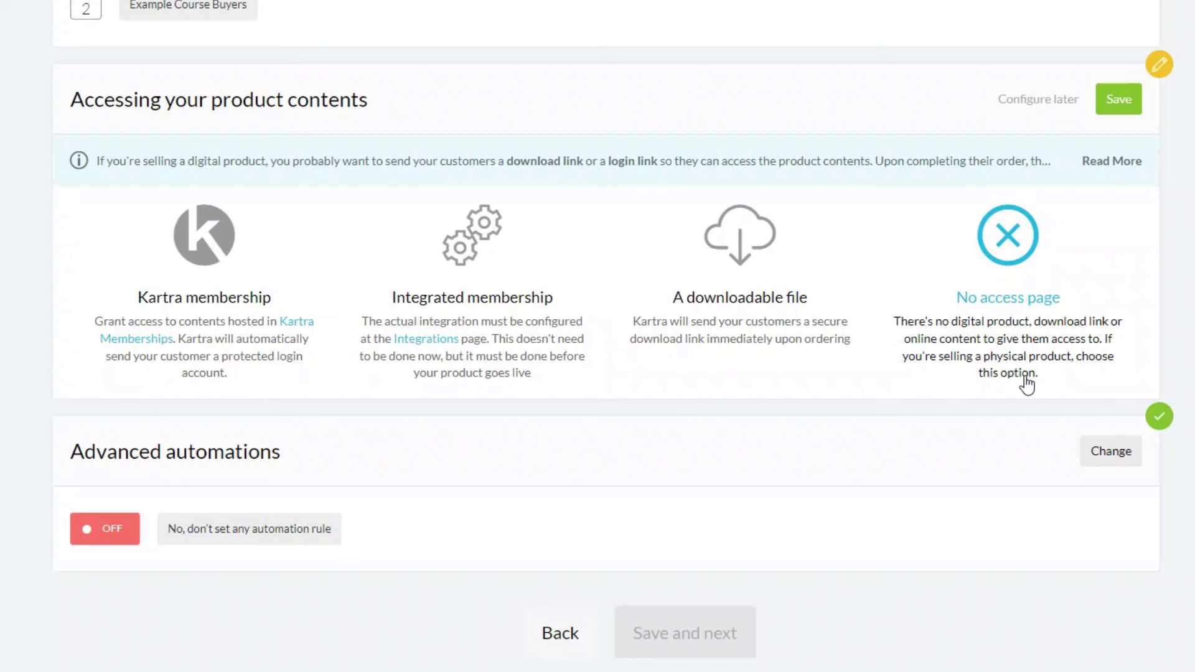
left_click(1121, 104)
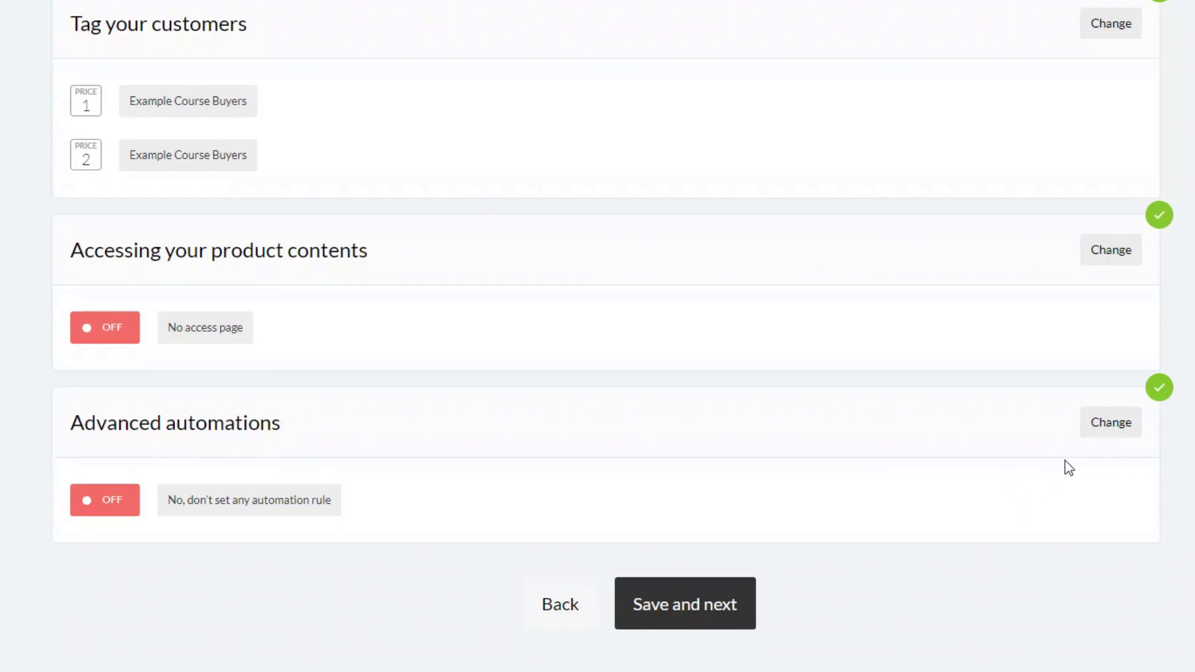
- Start a new automation with the condition that a customer refunds Course Example from the Course Example funnel at any price point
left_click(1113, 428)
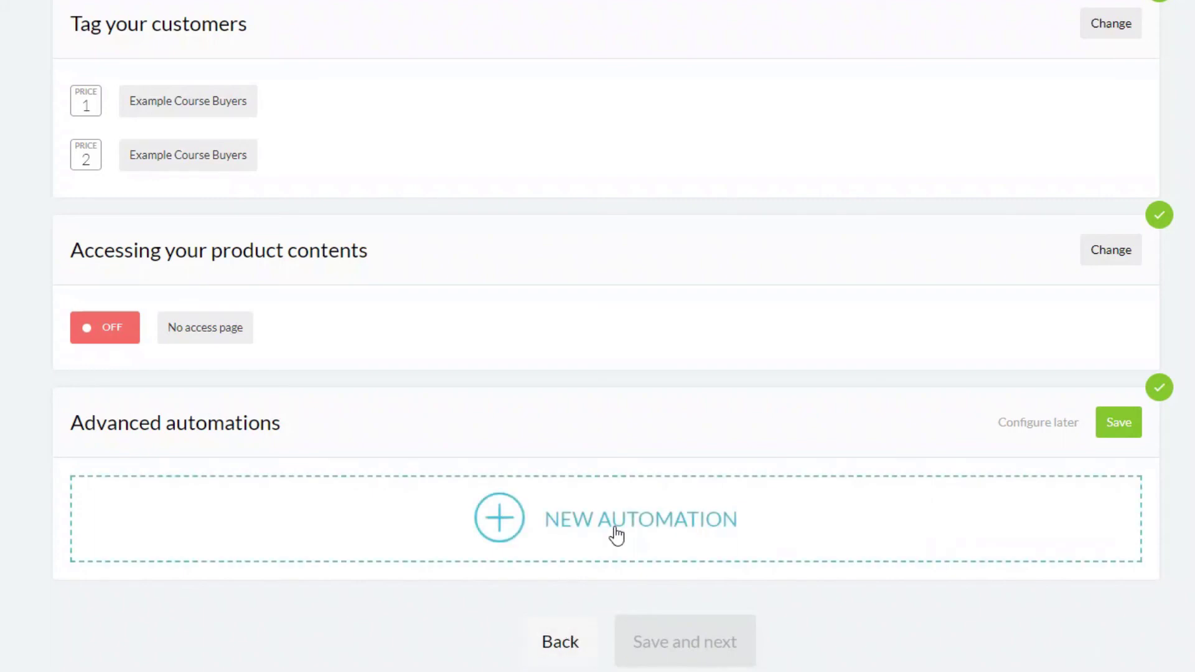
left_click(636, 518)
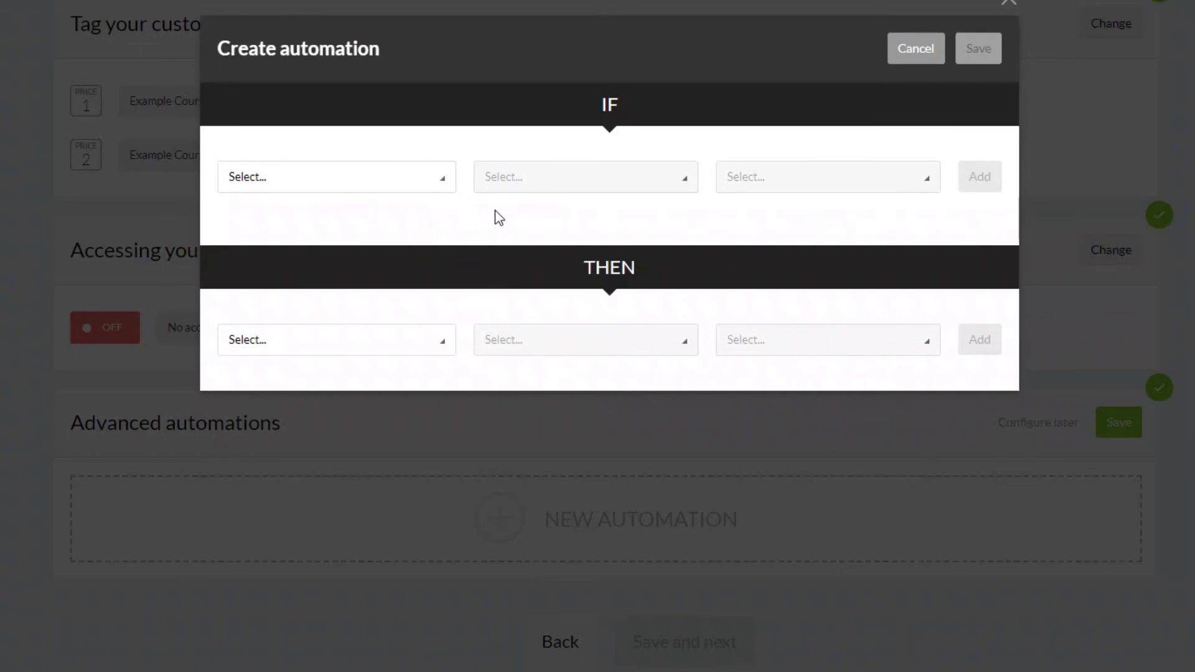
left_click(443, 185)
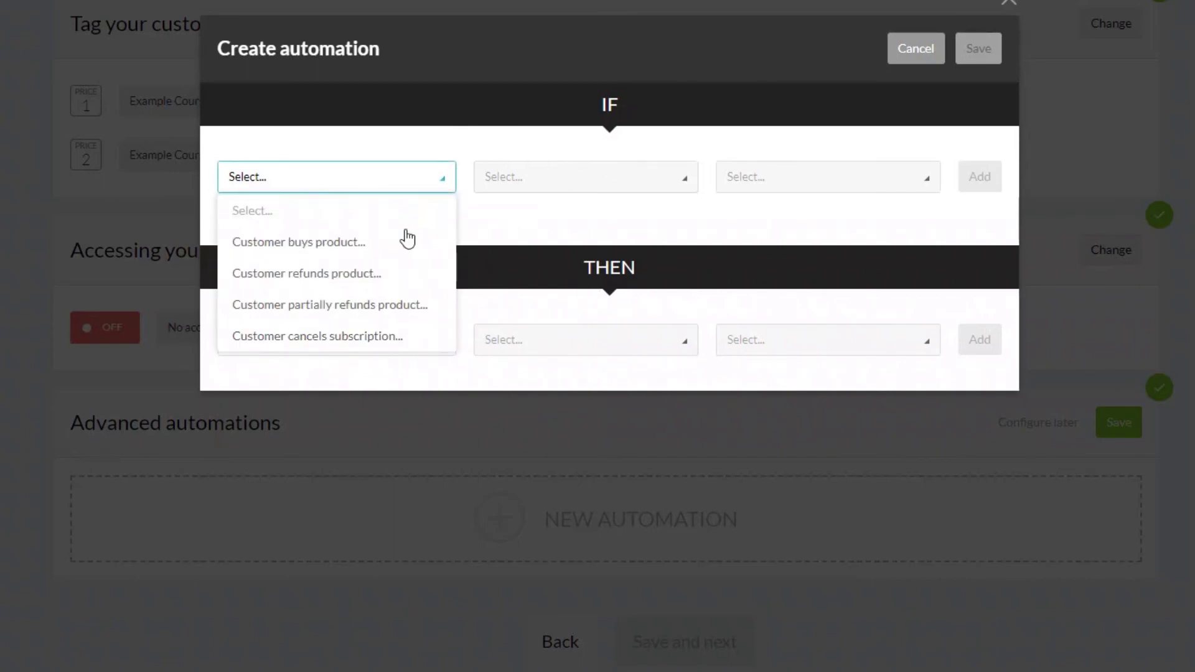
left_click(336, 277)
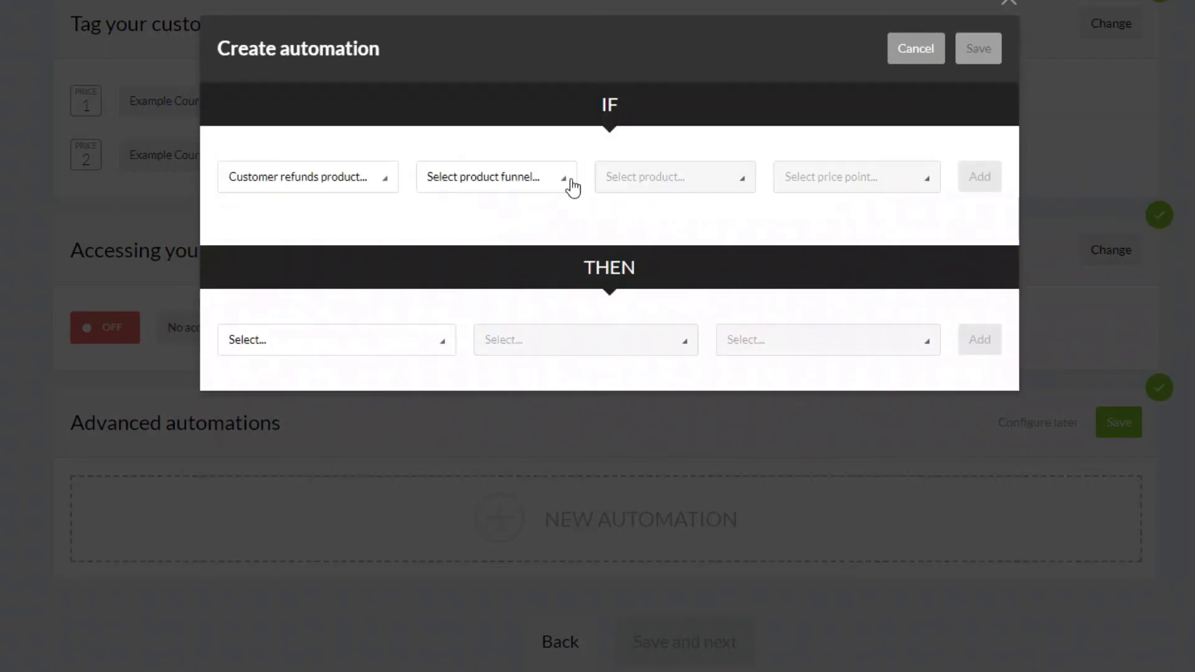
left_click(568, 185)
left_click(520, 247)
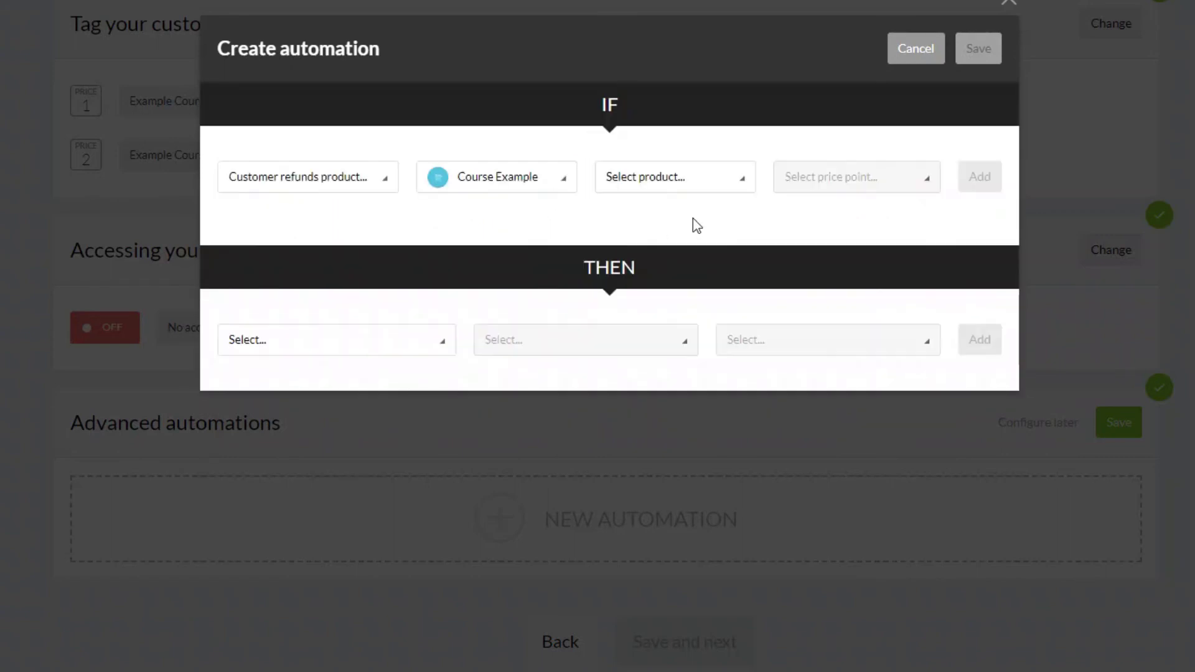
left_click(741, 188)
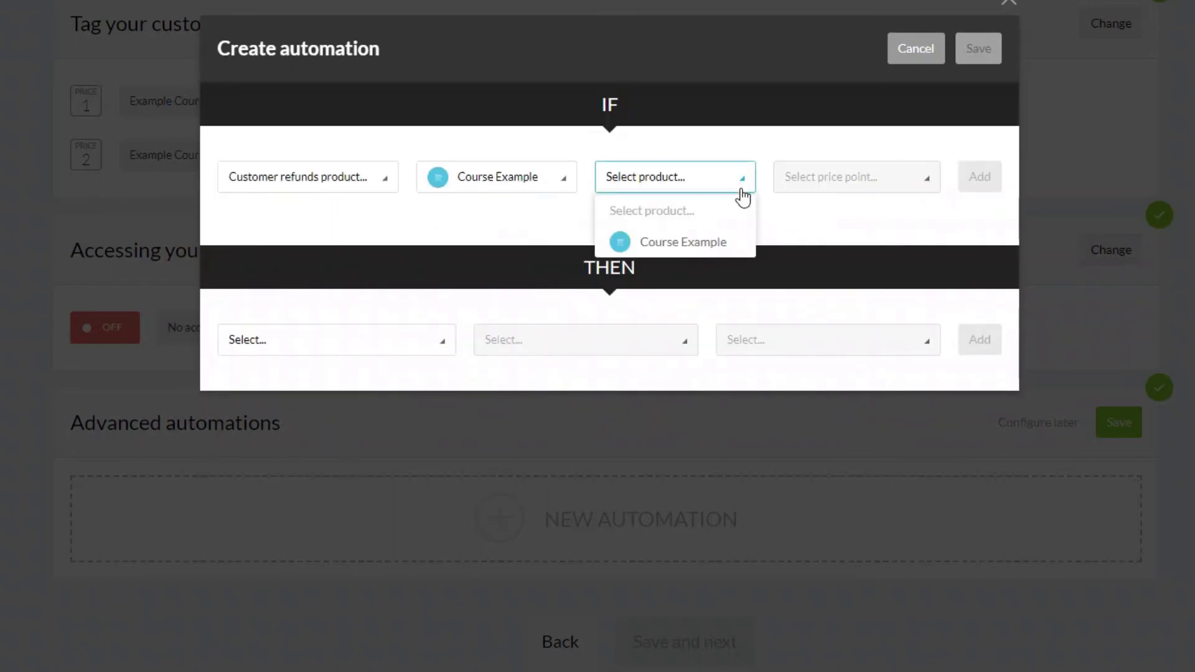
left_click(701, 247)
left_click(876, 186)
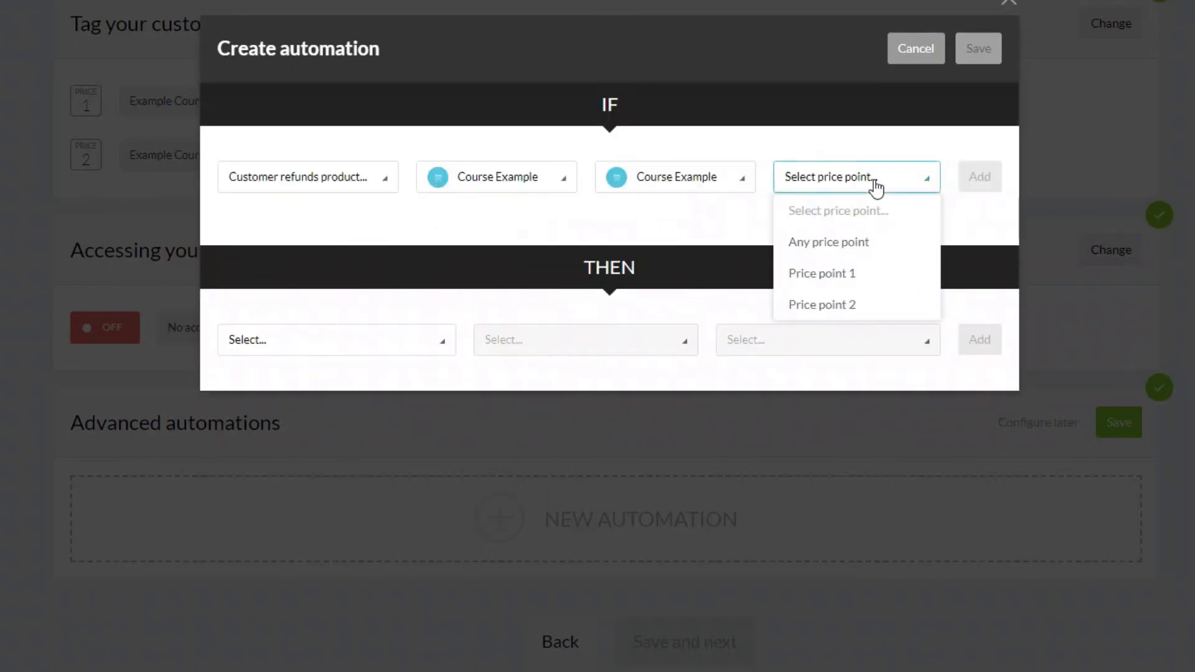
left_click(849, 243)
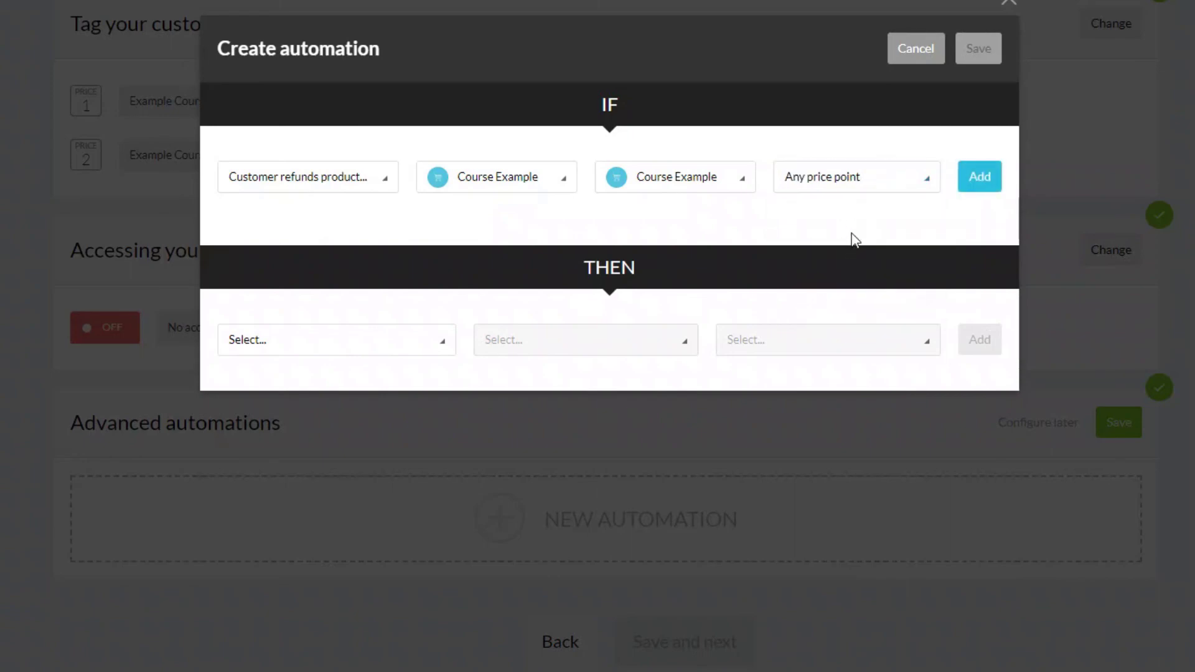
- Try revoking membership access as the automation's action, and discard the automation
left_click(442, 352)
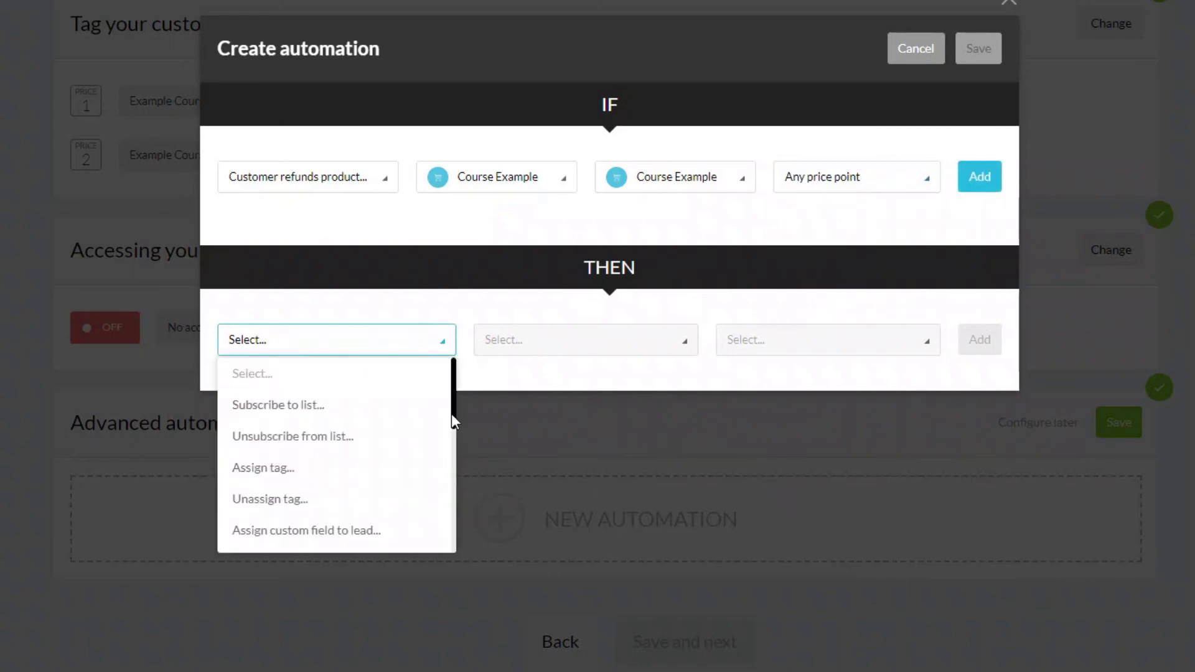
left_click_drag(452, 420, 446, 528)
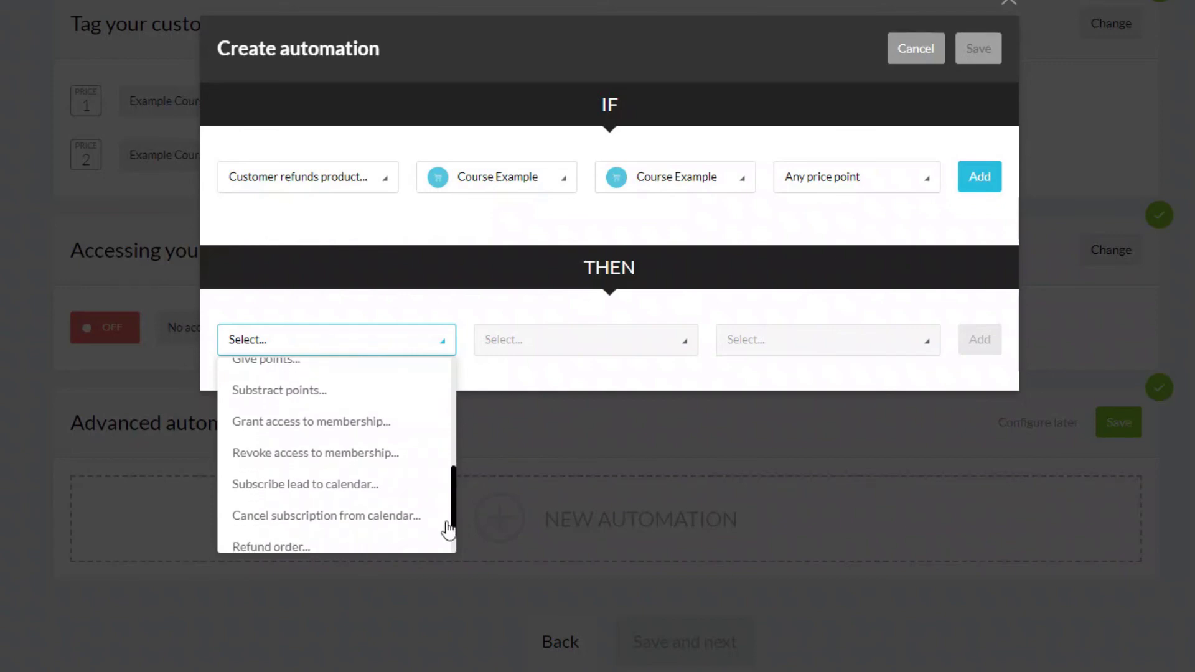
left_click(336, 453)
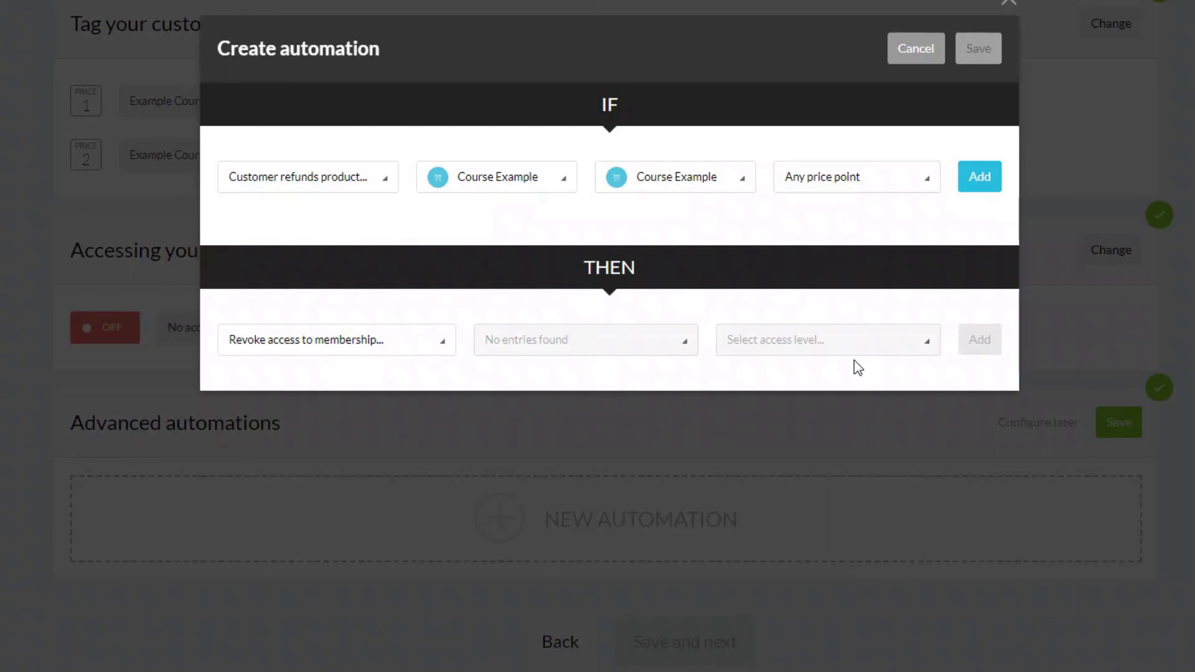
left_click(1024, 32)
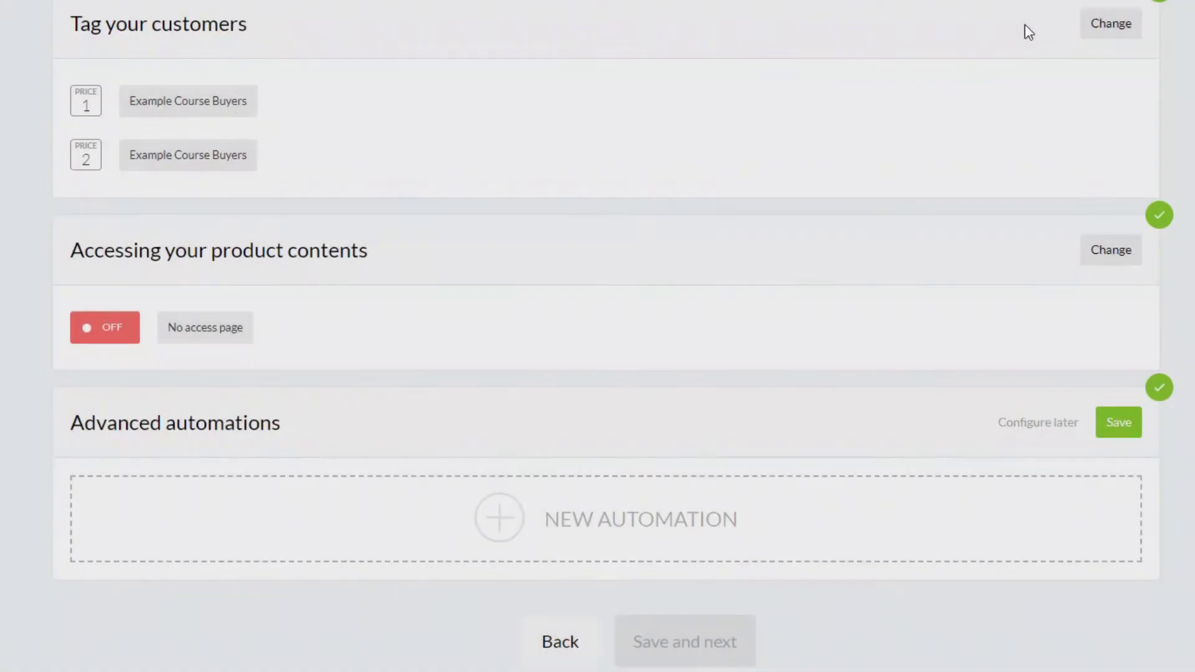
- Save the advanced automations without any rule, and save the Post Sale and Affiliates stages with both affiliate programs off
left_click(1120, 438)
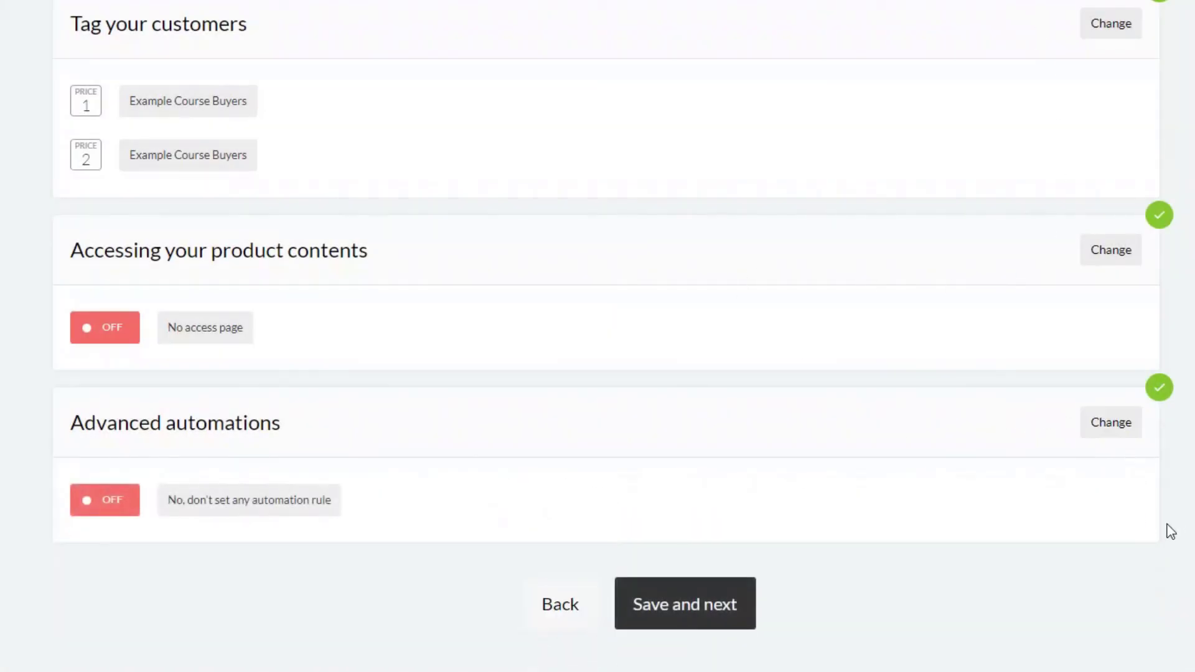
left_click(685, 613)
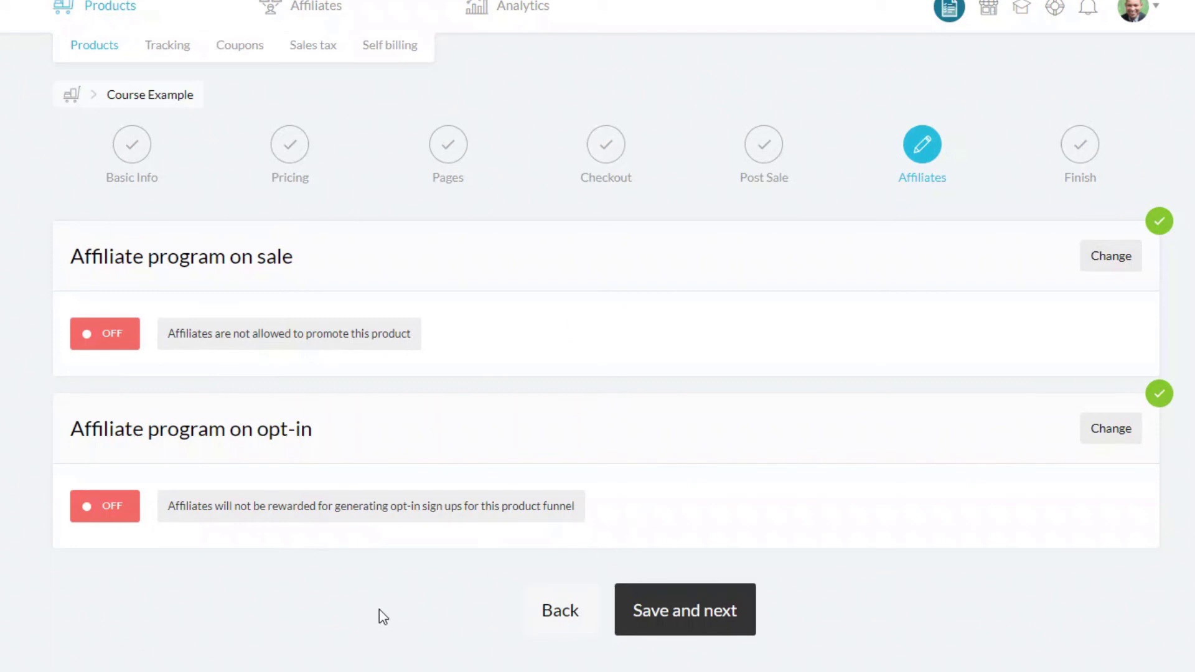
left_click(723, 637)
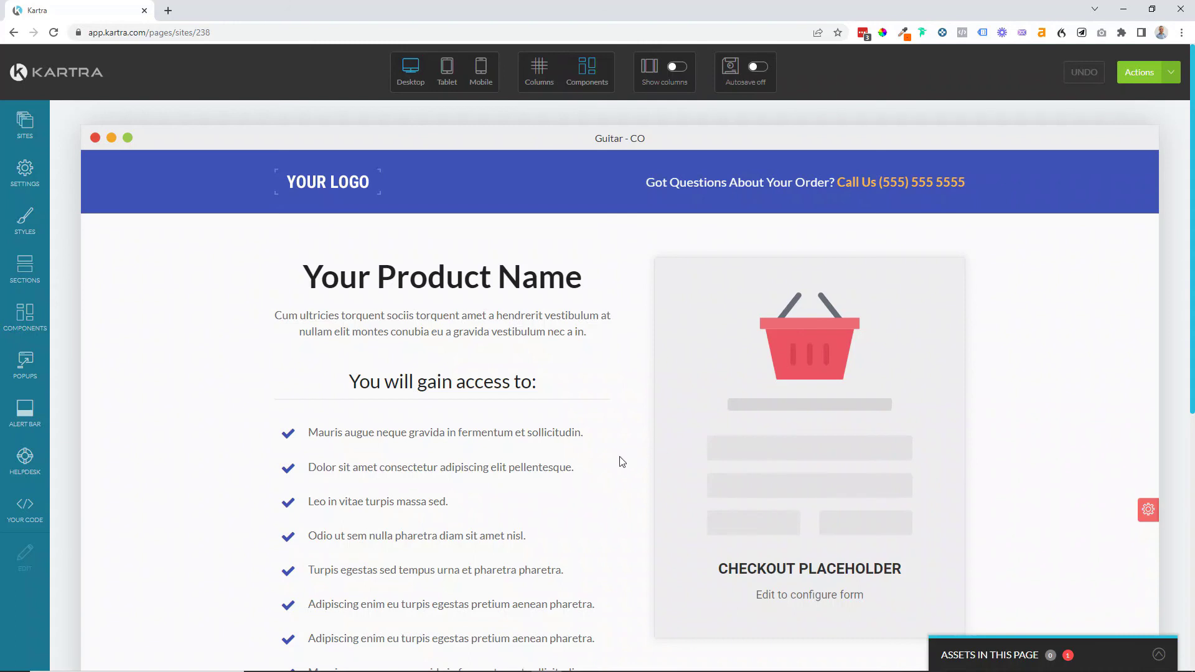
- Configure the checkout placeholder on the Guitar - CO page with the Course Example product funnel and Course Example product
mouse_move(750, 440)
mouse_move(785, 477)
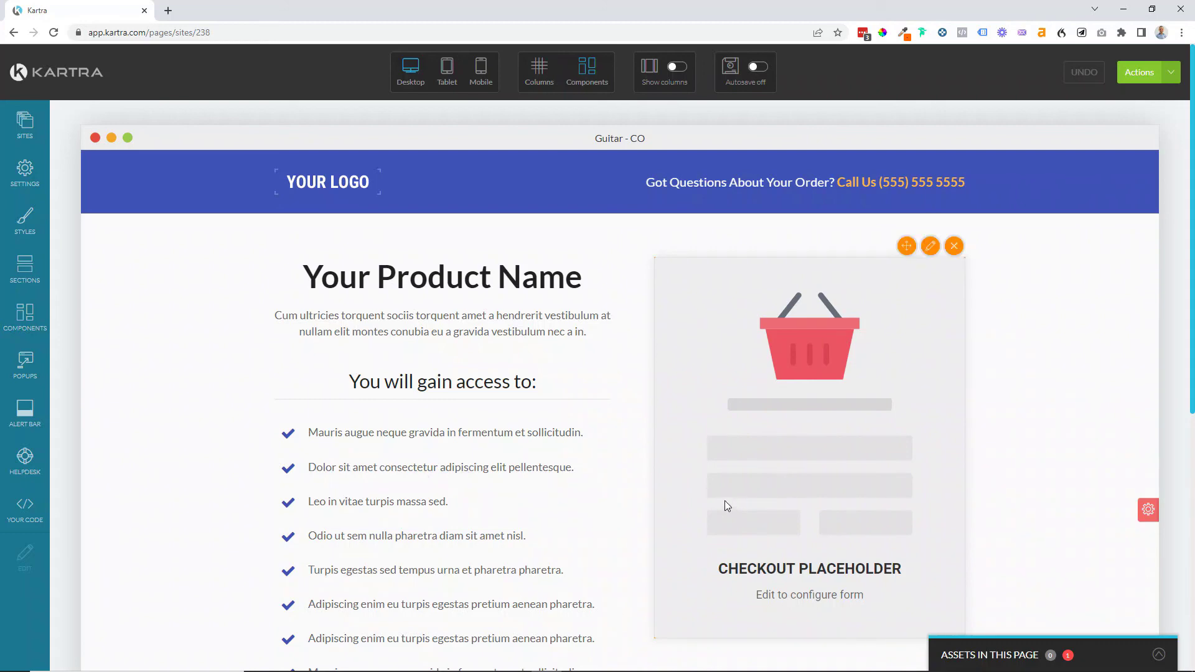
scroll(716, 500, "down", 4)
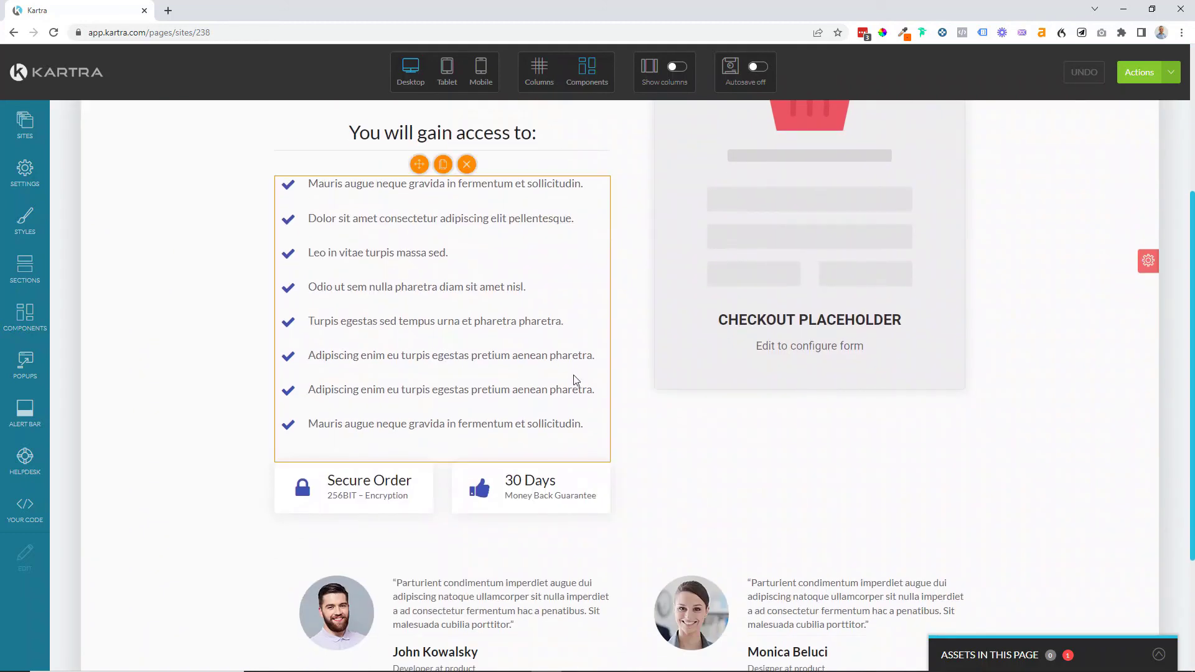
scroll(783, 373, "up", 4)
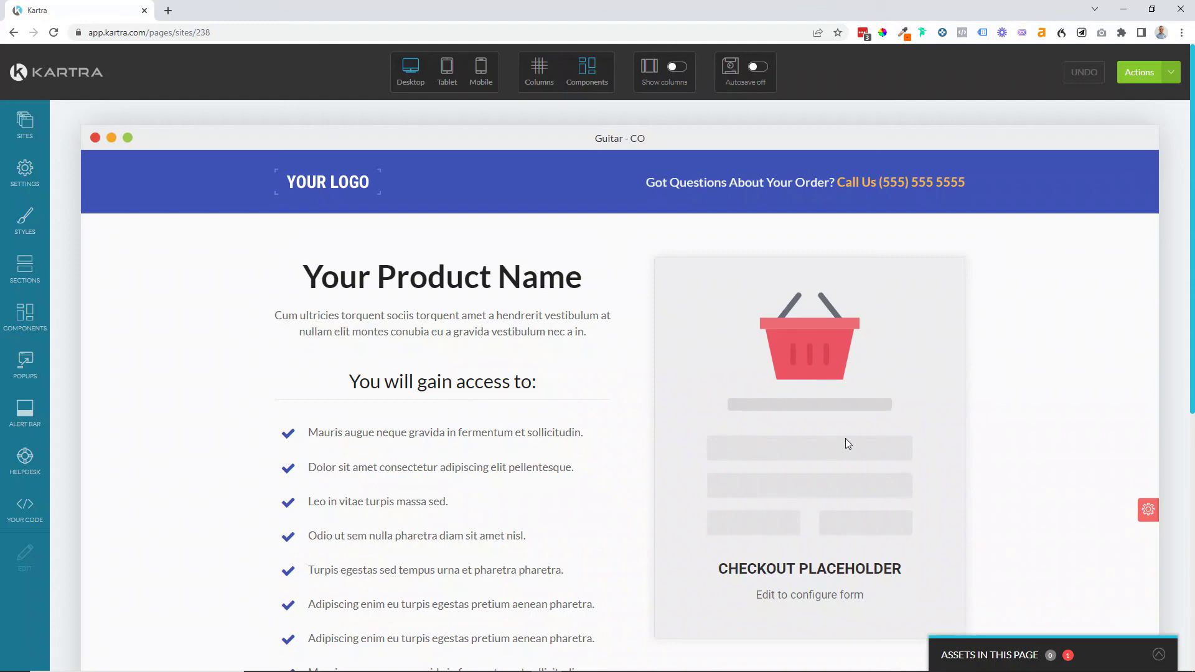
mouse_move(891, 379)
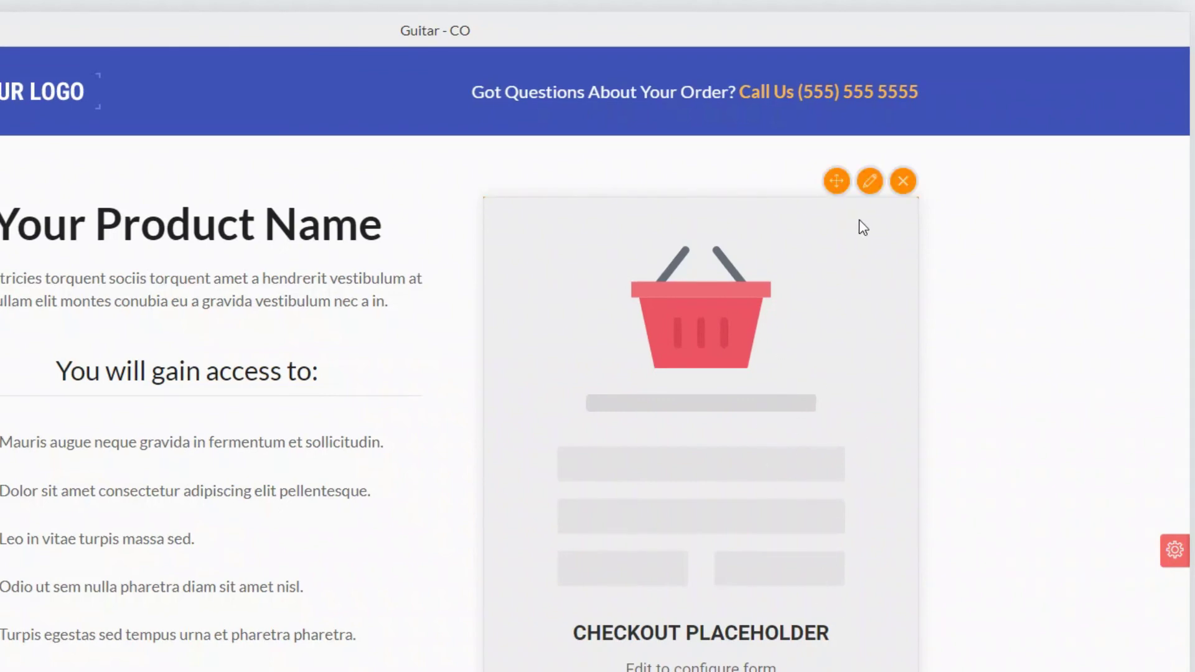
left_click(869, 181)
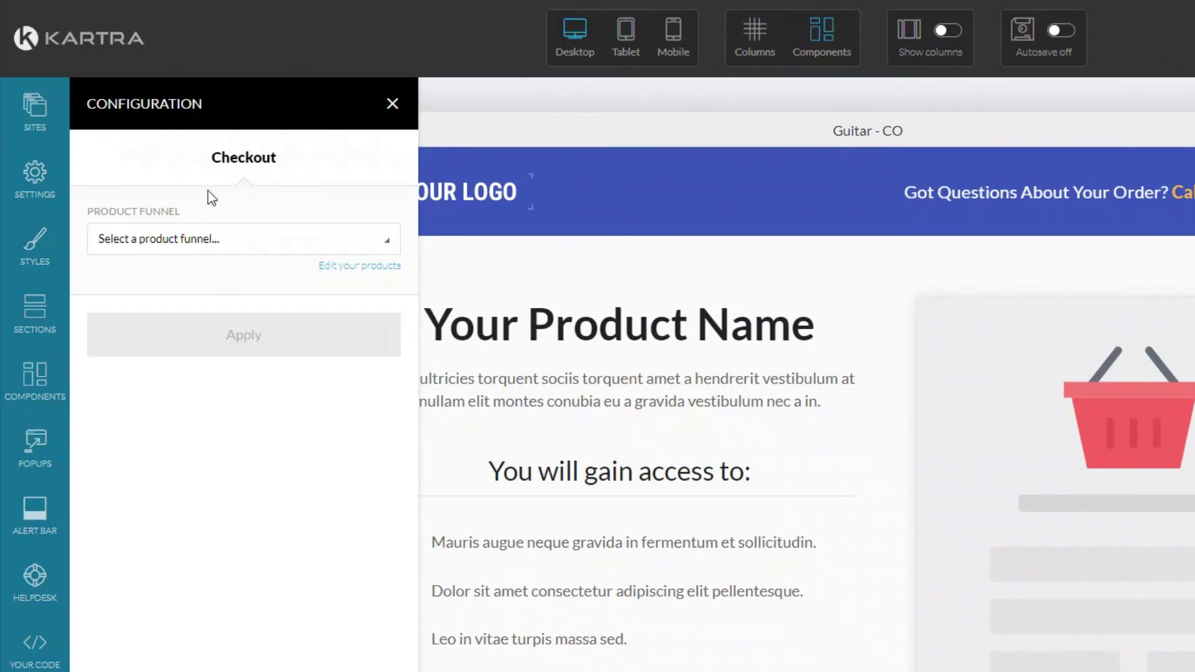
left_click(189, 243)
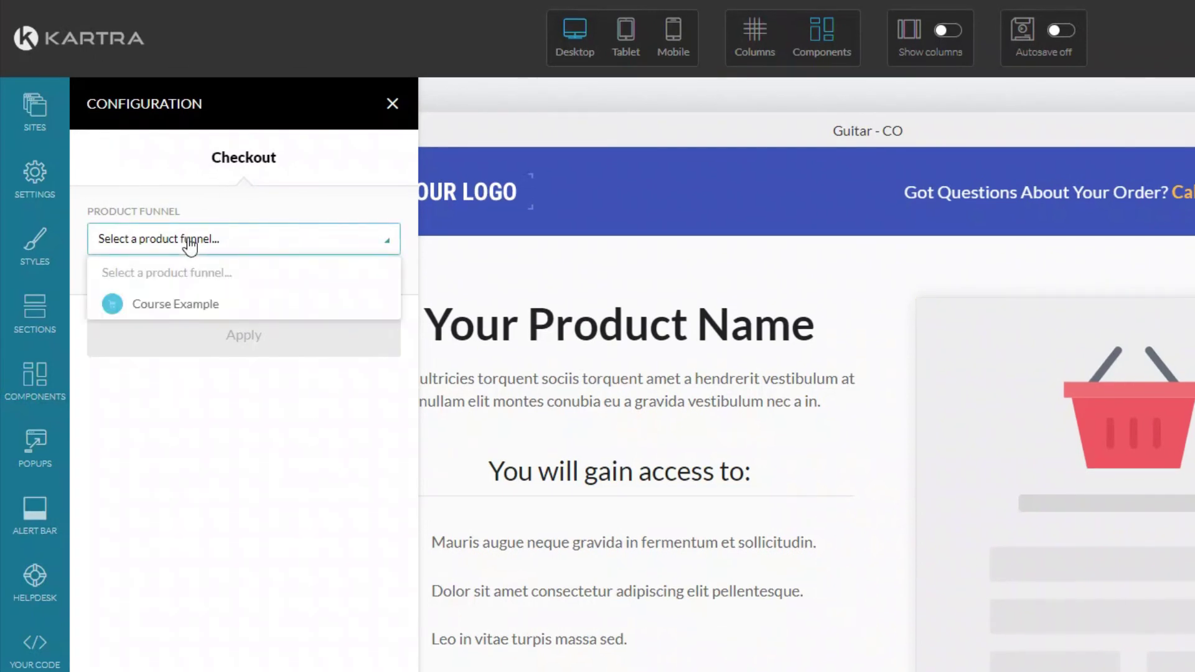
left_click(173, 308)
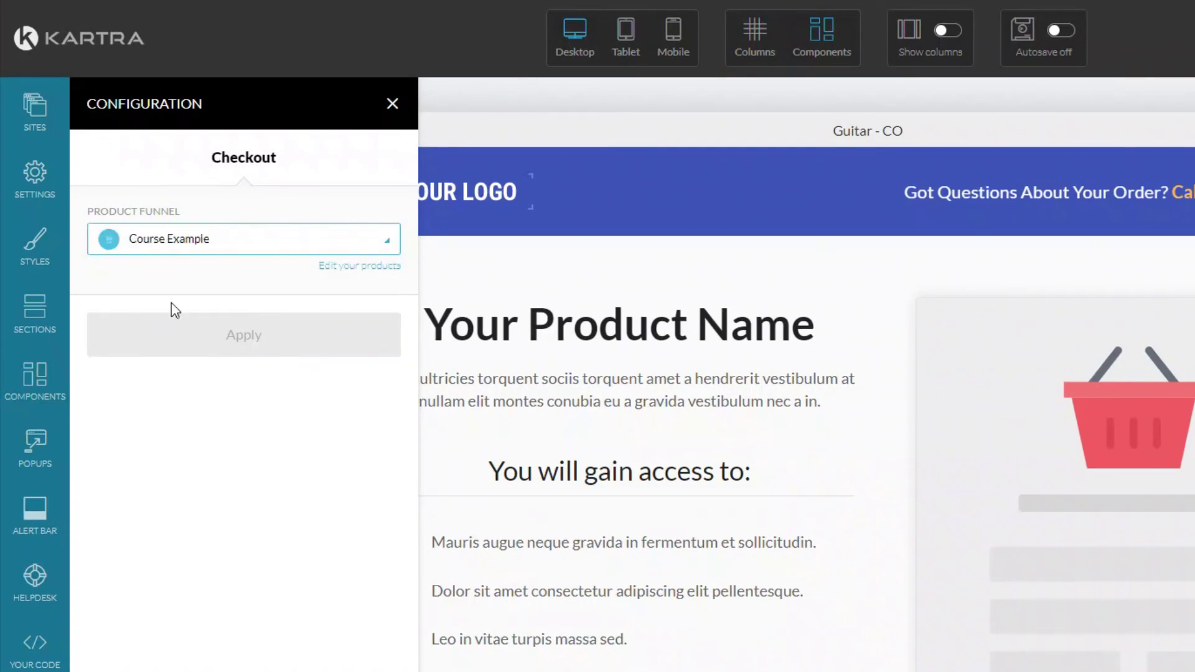
left_click(194, 241)
left_click(198, 335)
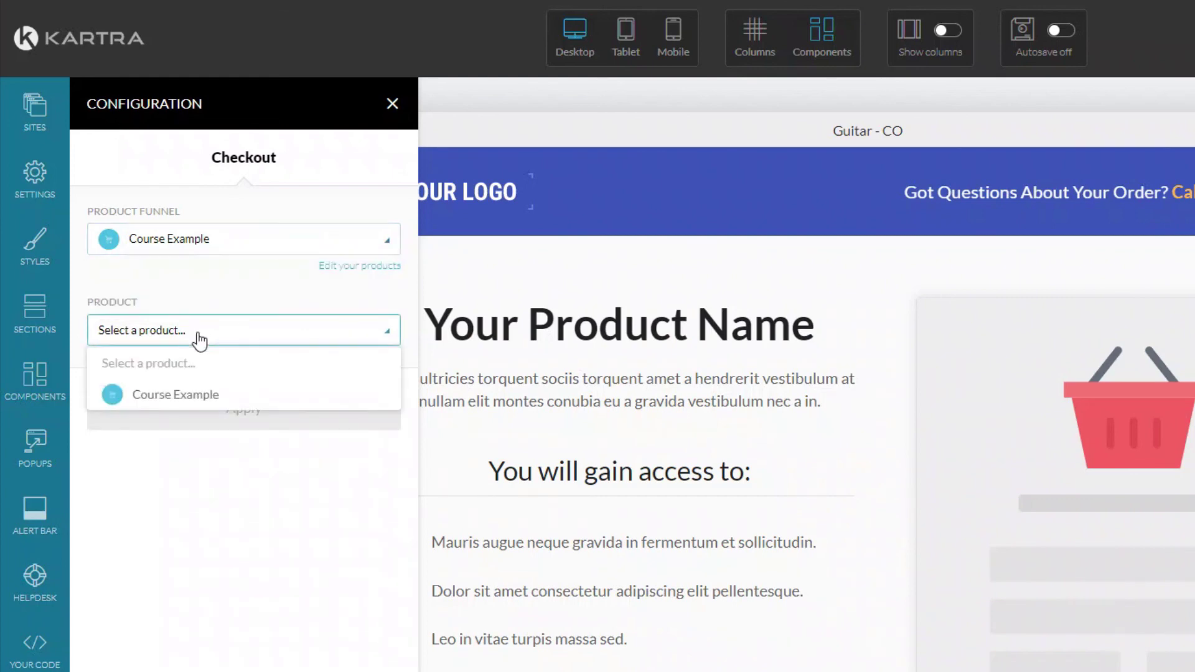
left_click(183, 398)
- Set the checkout form to multi-price points with the traditional checkout layout, apply it and close the configuration
left_click(195, 414)
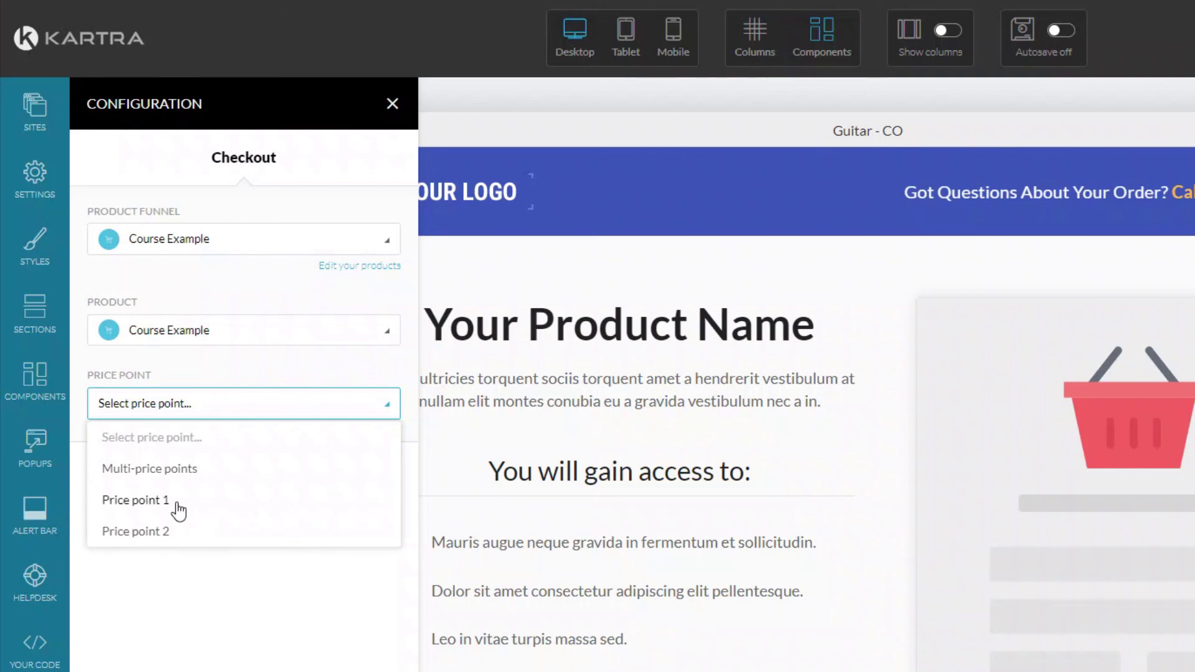
left_click(179, 471)
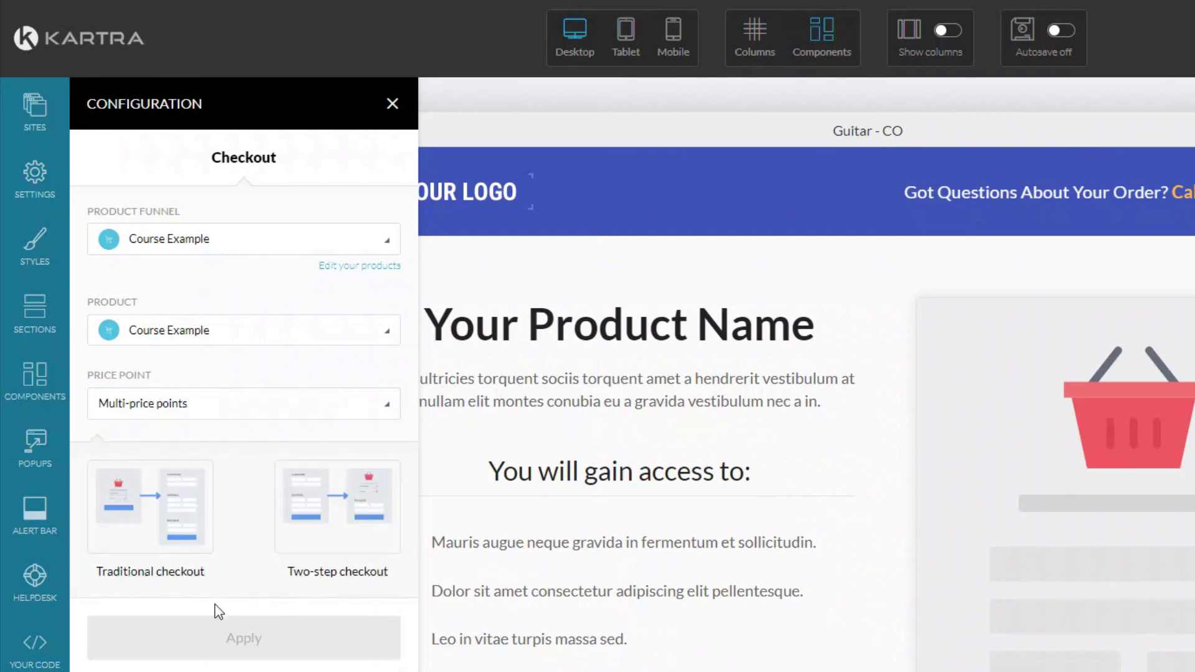
left_click(189, 527)
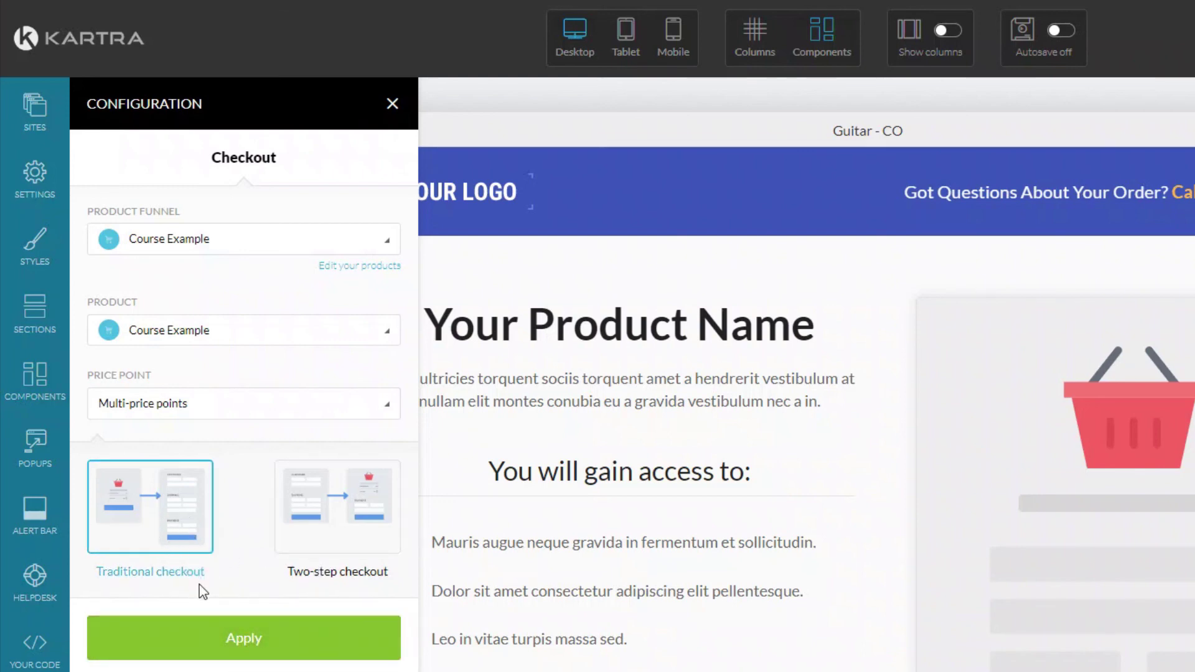
left_click(248, 645)
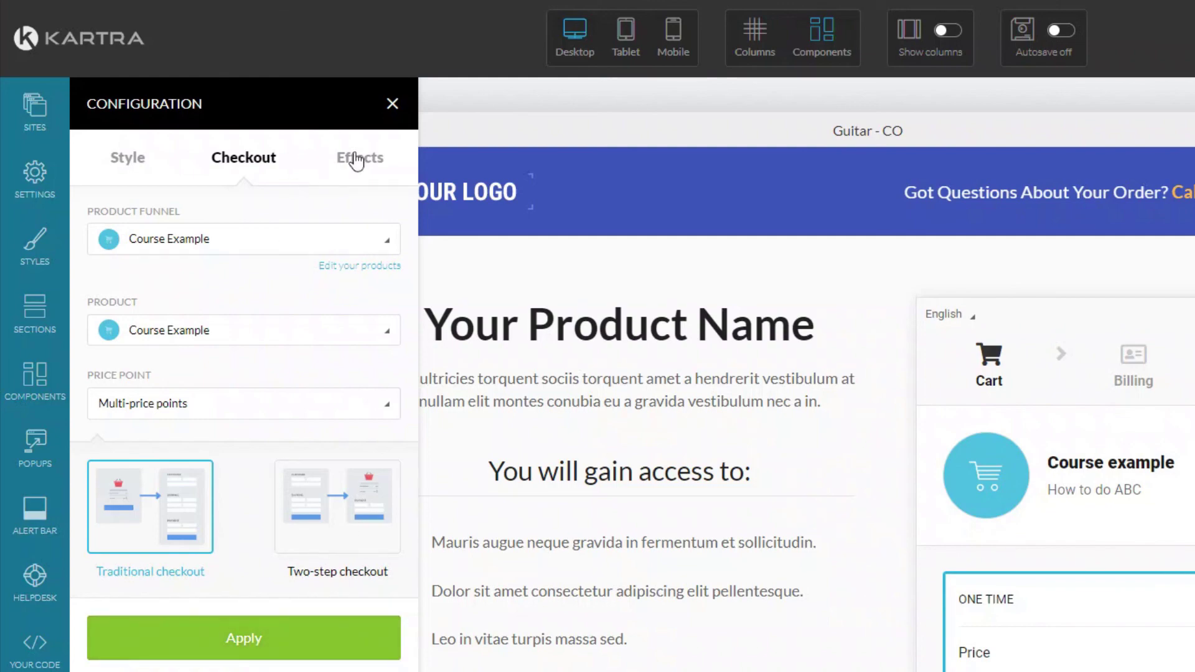
left_click(393, 105)
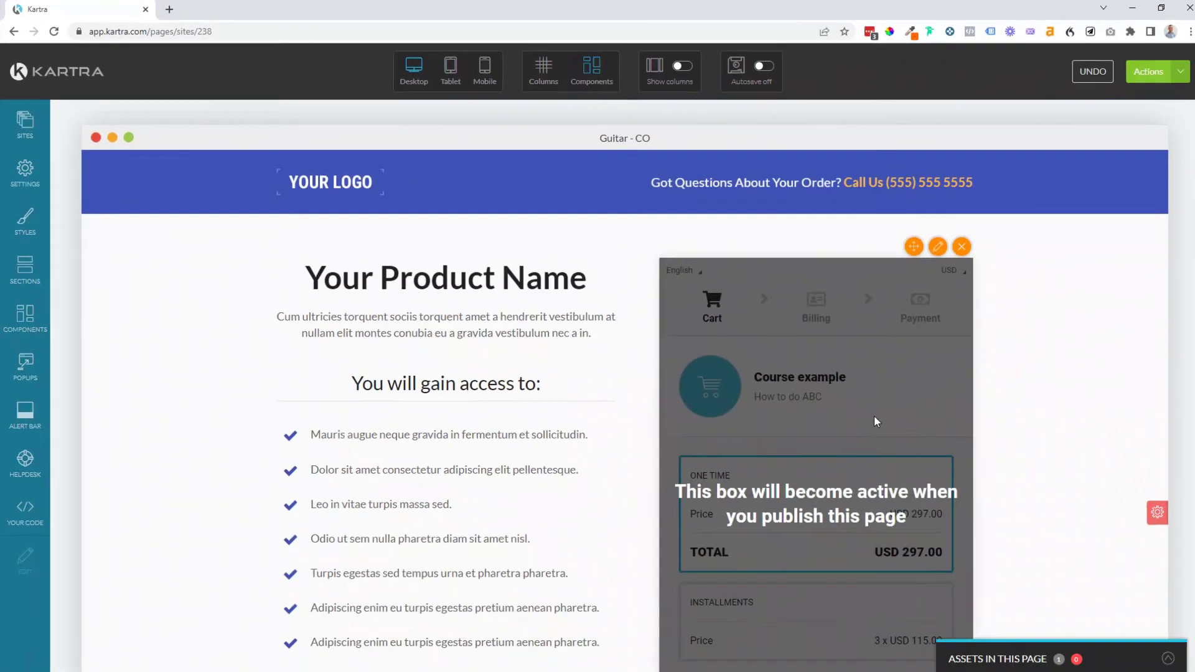
- Publish the Guitar - CO checkout page live and review the one-time and installment options on the published form
scroll(868, 472, "down", 3)
scroll(868, 472, "up", 3)
scroll(868, 472, "up", 1)
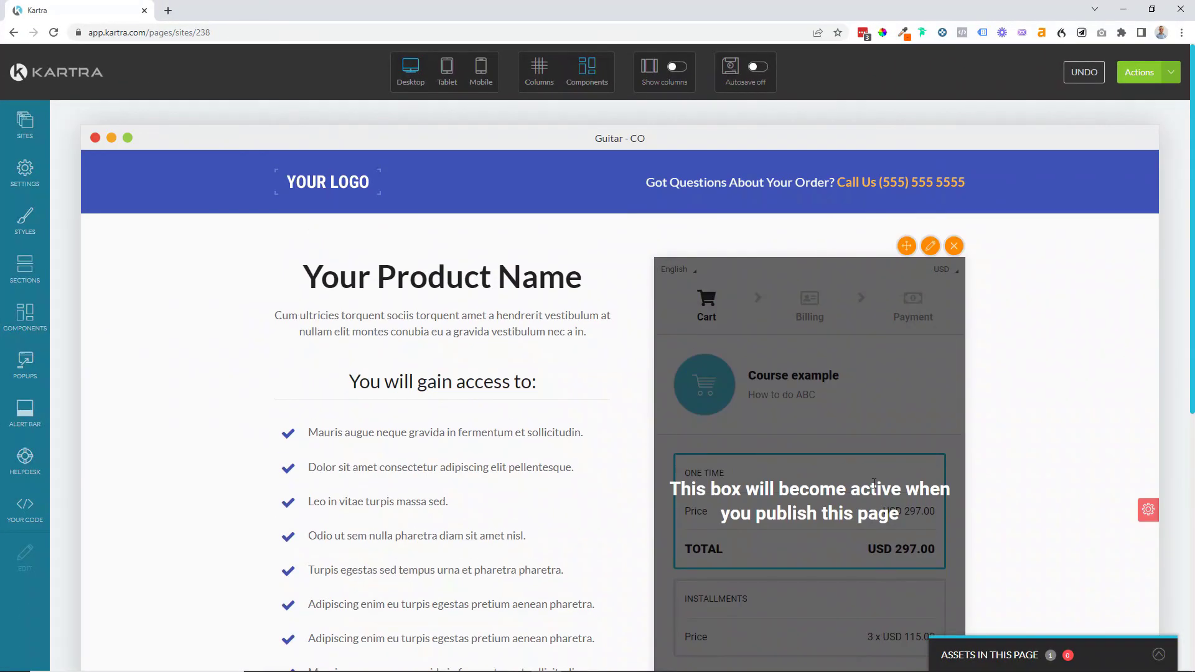
left_click(1172, 78)
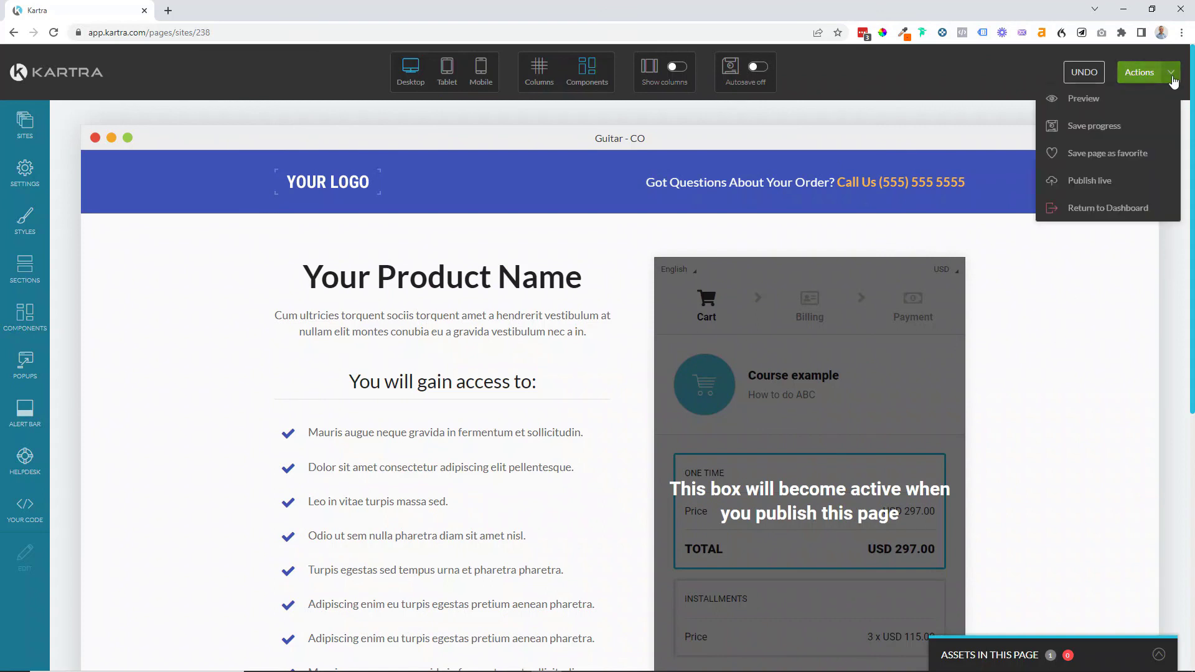
left_click(1095, 181)
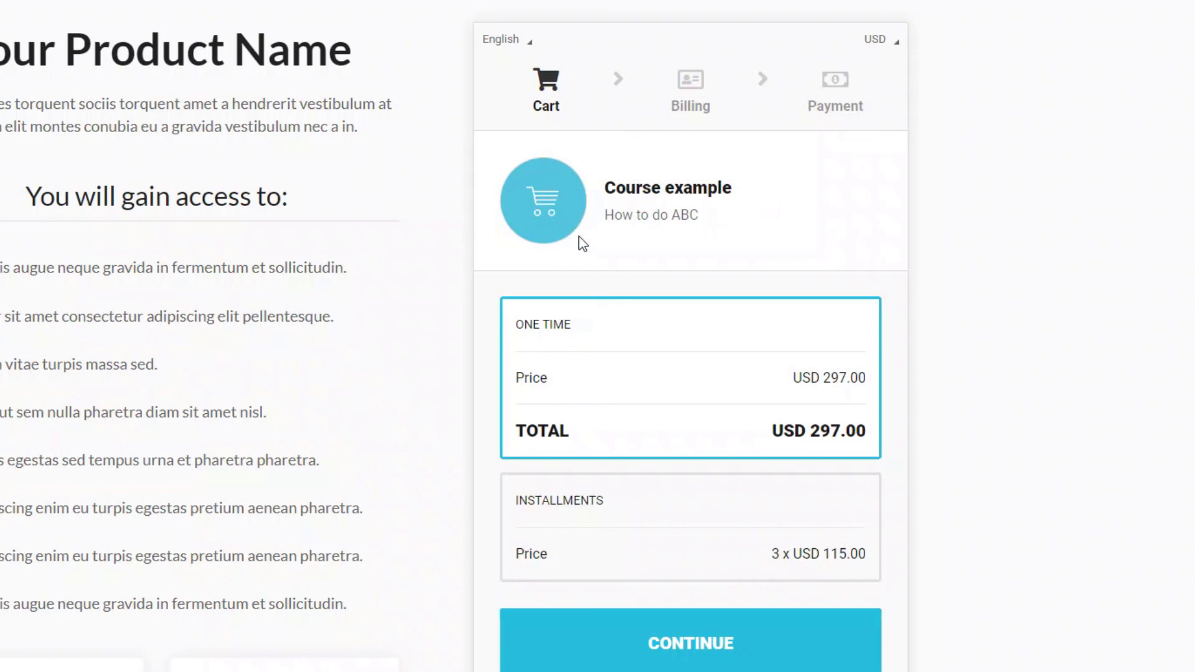
scroll(680, 386, "down", 2)
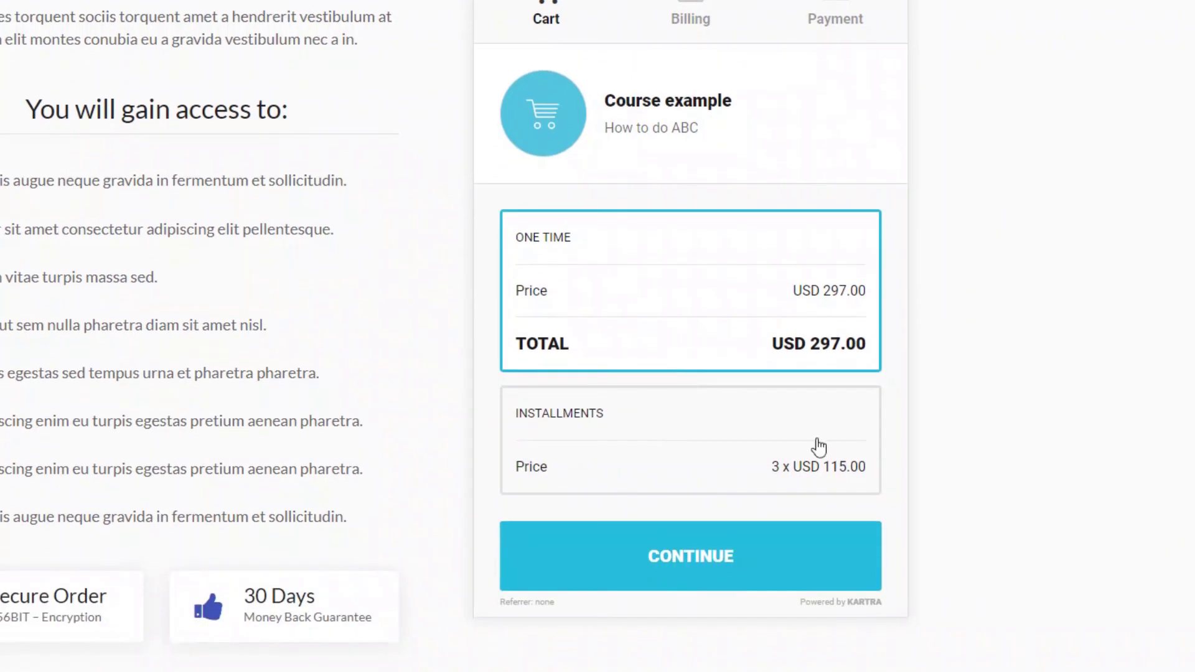